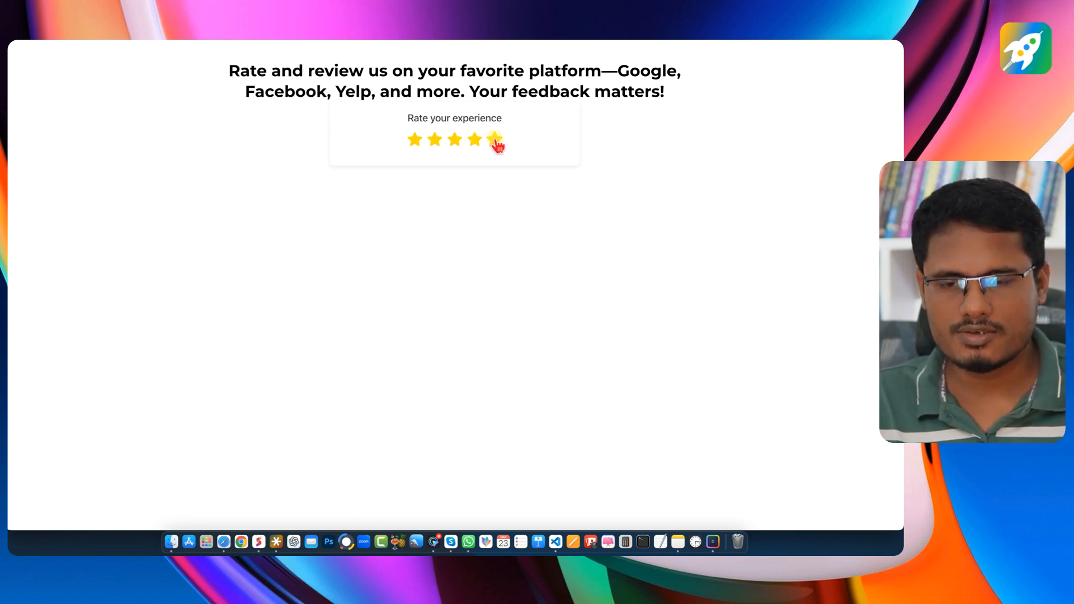
# Step: Give a five-star rating in the embedded review widget and open its Google review form
pyautogui.click(496, 141)
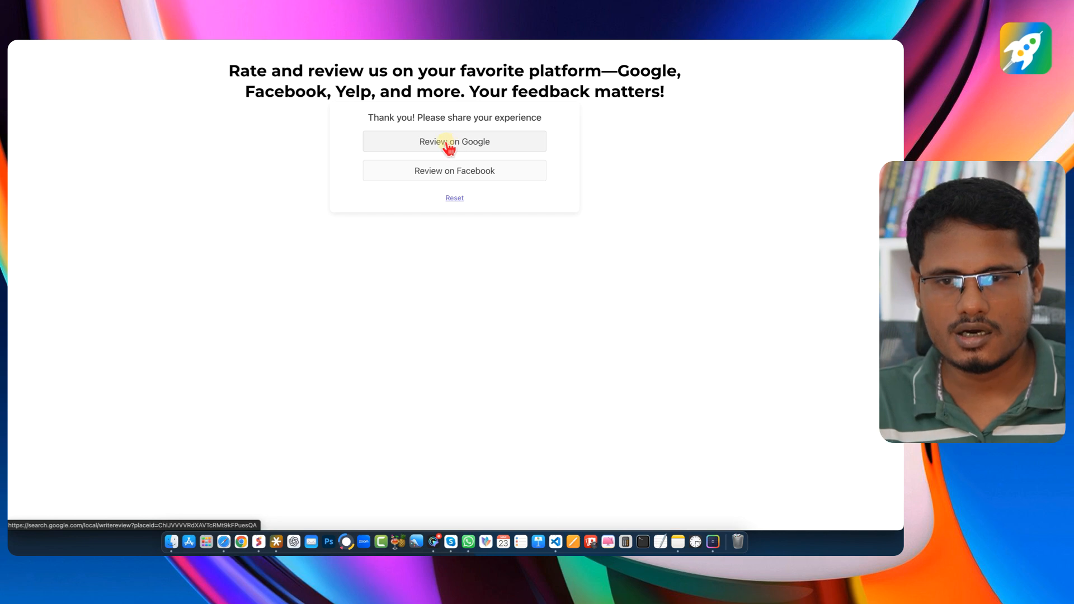
pyautogui.click(450, 147)
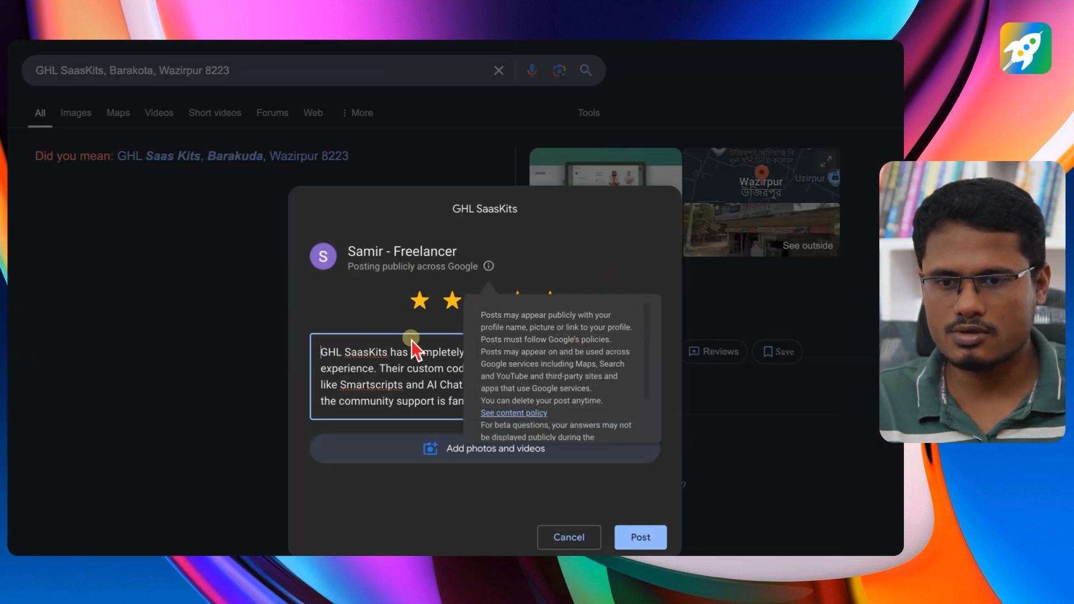
pyautogui.click(405, 367)
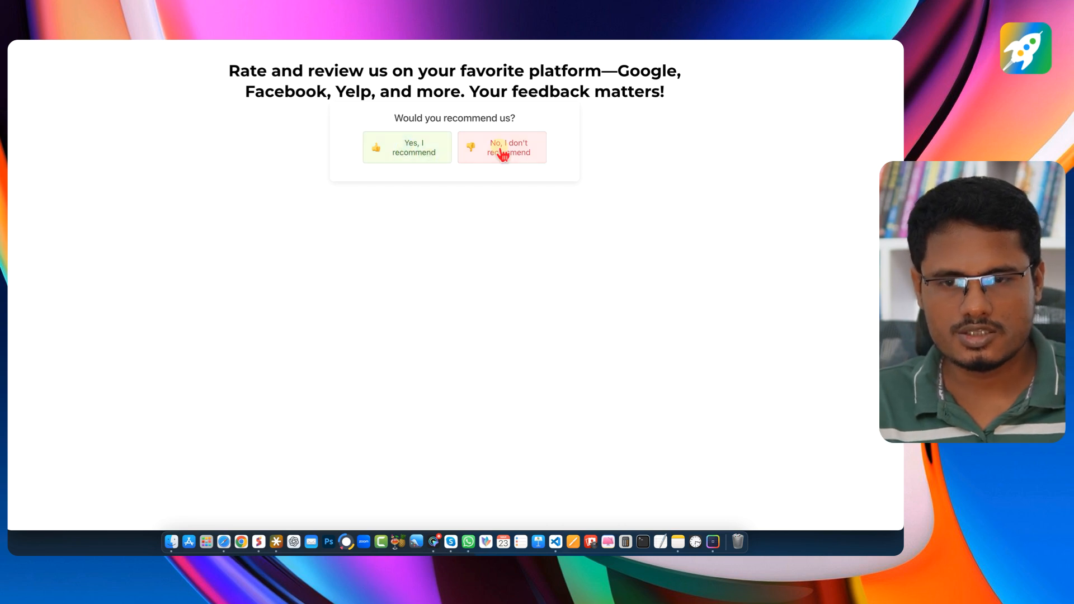
# Step: Test the positive answer in the Yes/No recommendation widget, check the offered review platforms, and reset the widget
pyautogui.click(412, 148)
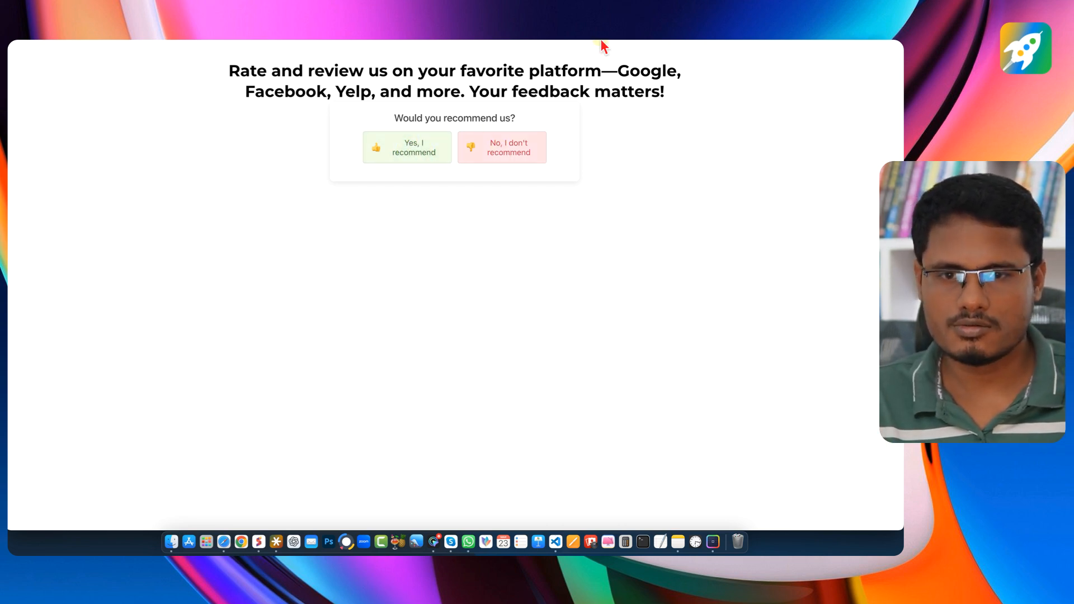
pyautogui.click(454, 198)
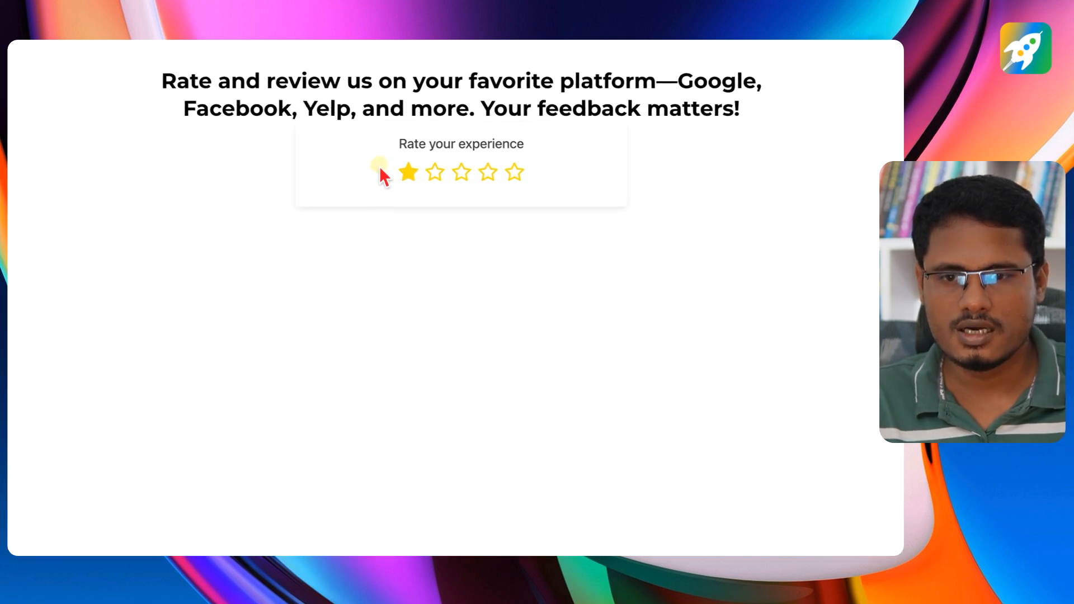
pyautogui.click(462, 175)
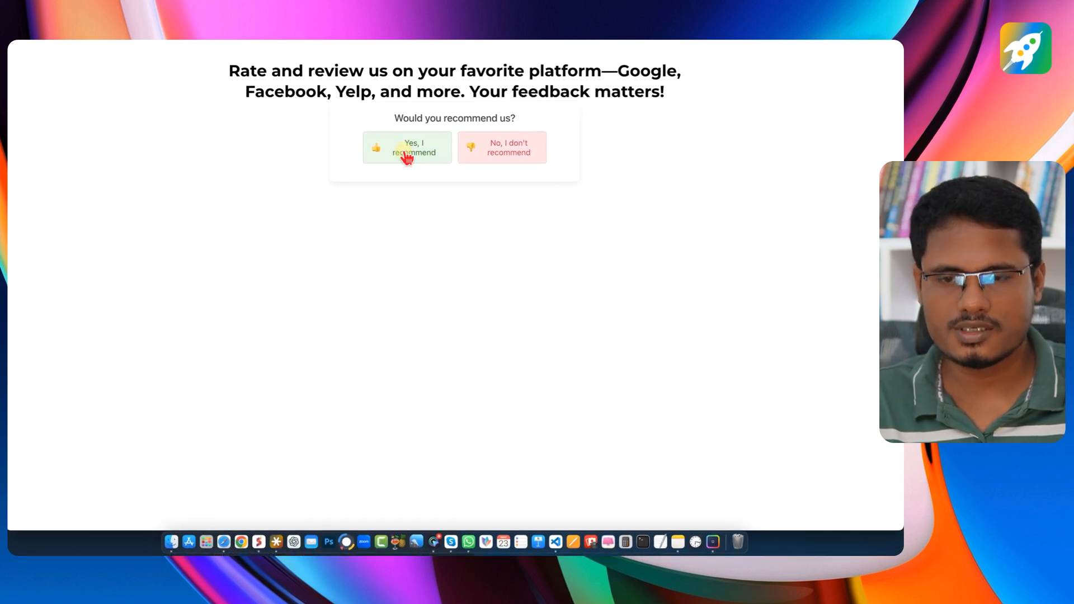
pyautogui.click(412, 152)
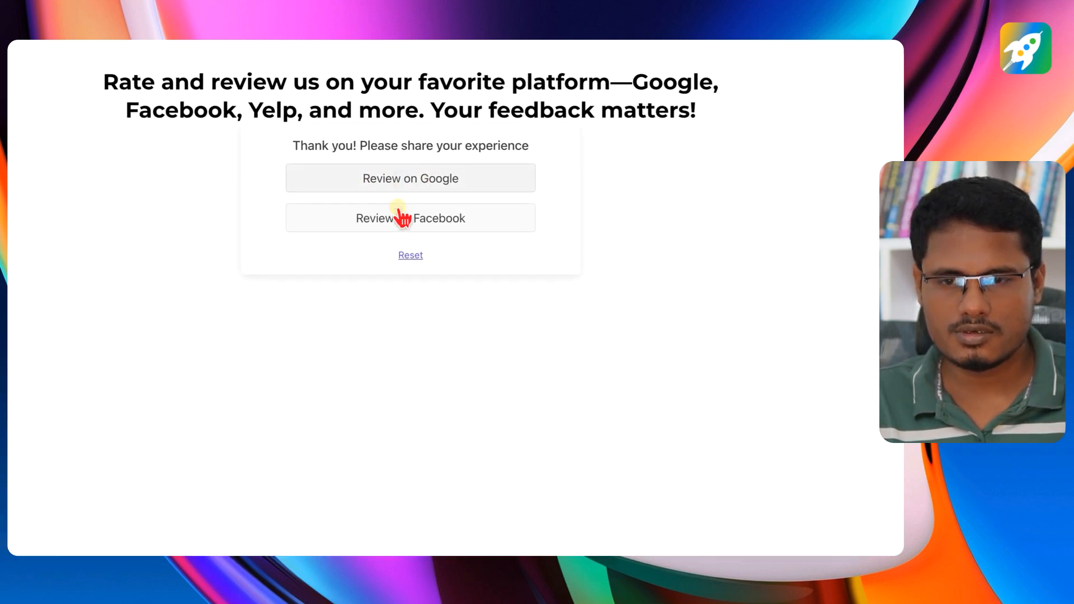
pyautogui.click(413, 255)
# Step: Answer that you don't recommend in the Yes/No widget, look over the feedback form, and reset the widget
pyautogui.click(484, 192)
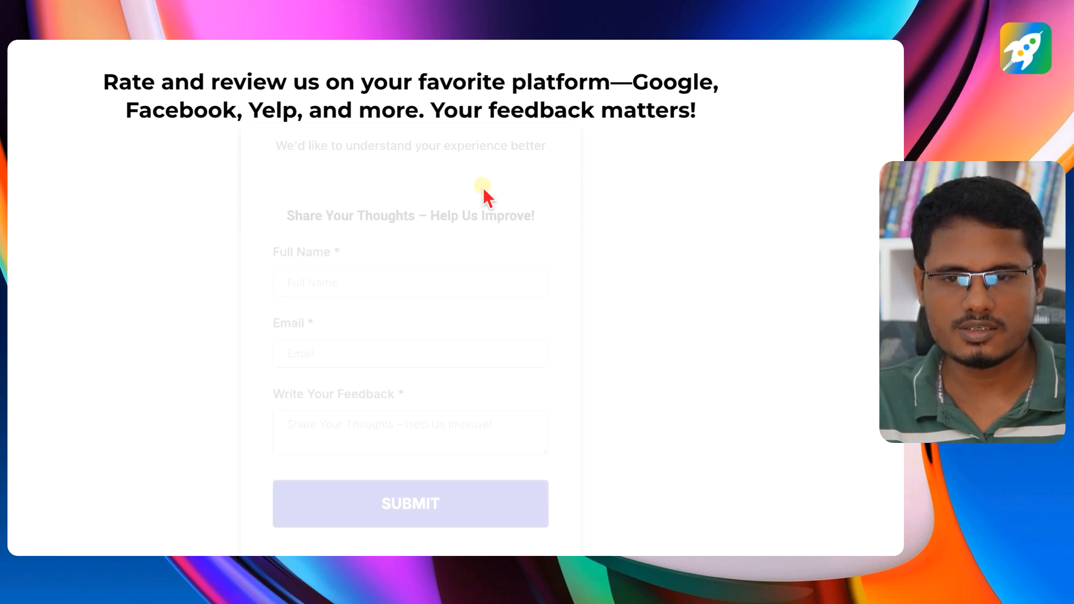
pyautogui.scroll(-3, 402, 307)
pyautogui.click(413, 427)
pyautogui.scroll(3, 490, 307)
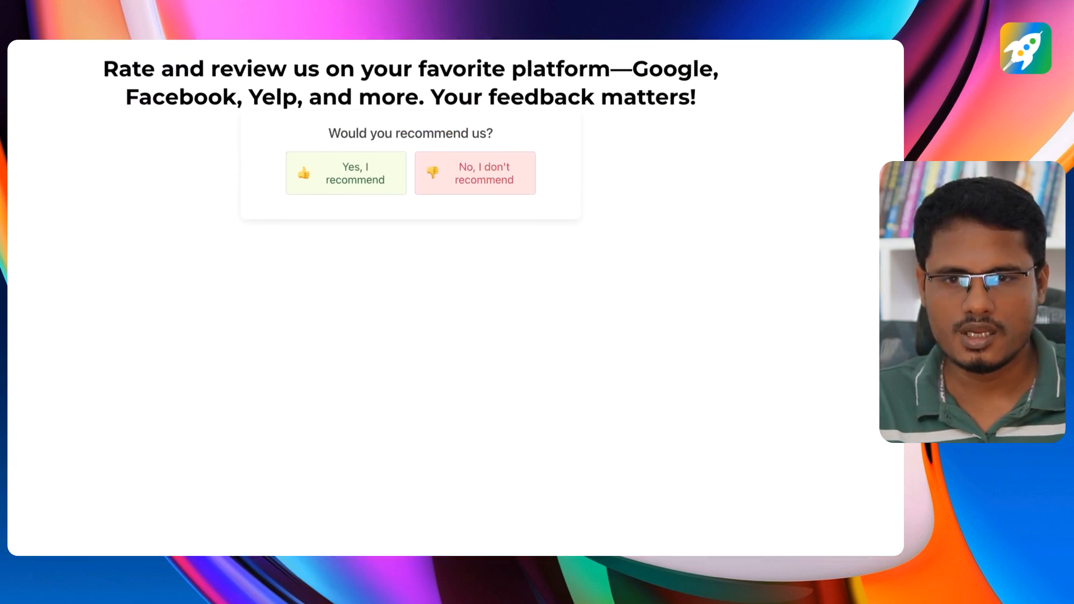
# Step: Give a two-star rating in the embedded star widget, examine the feedback form, and reset the widget
pyautogui.click(565, 42)
pyautogui.click(357, 178)
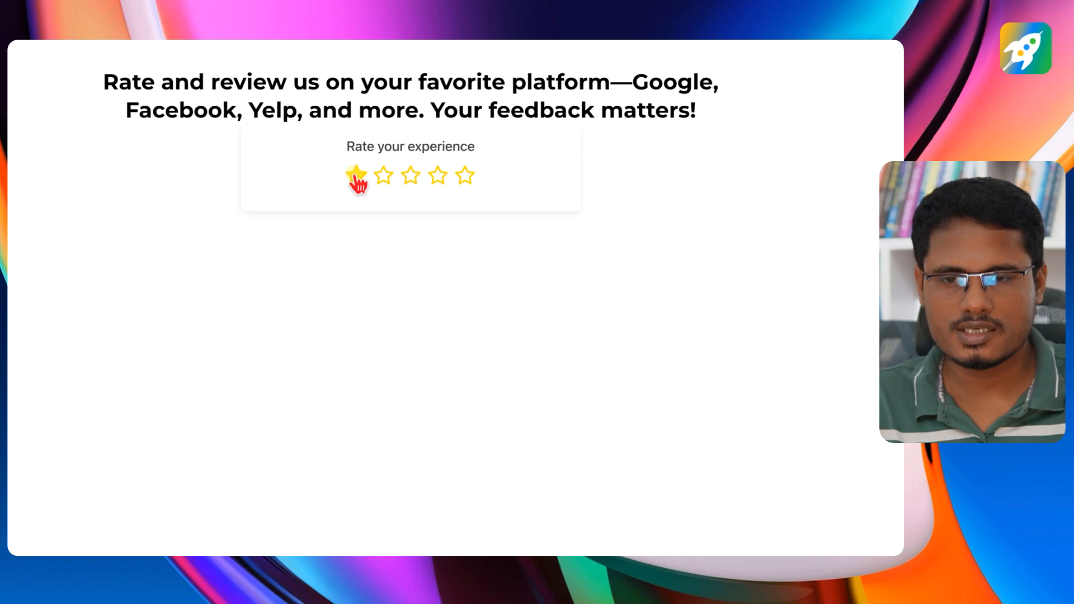
pyautogui.click(384, 176)
pyautogui.click(411, 175)
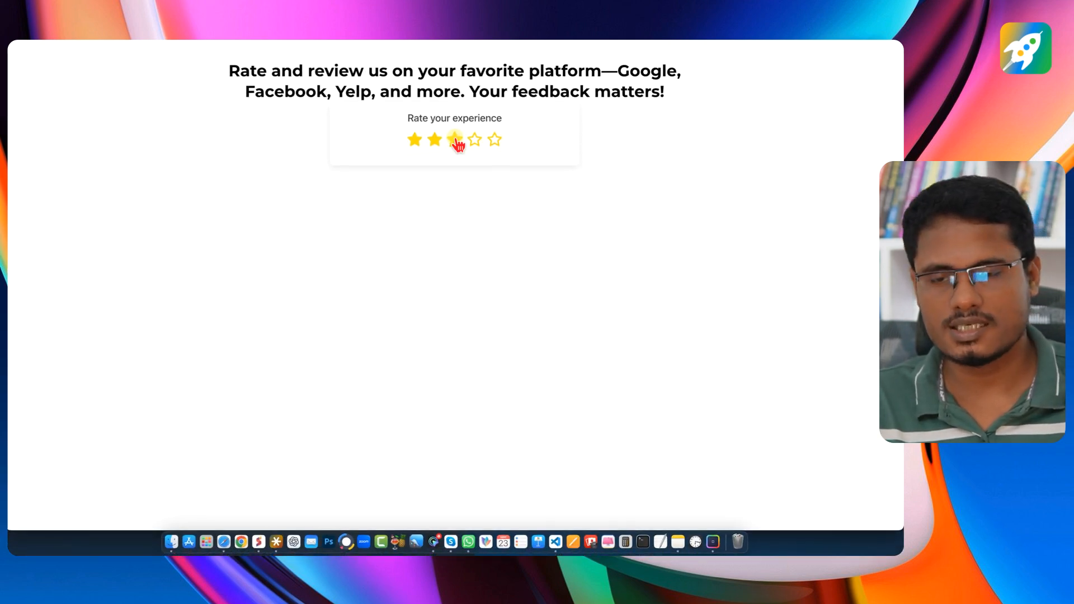
pyautogui.click(435, 141)
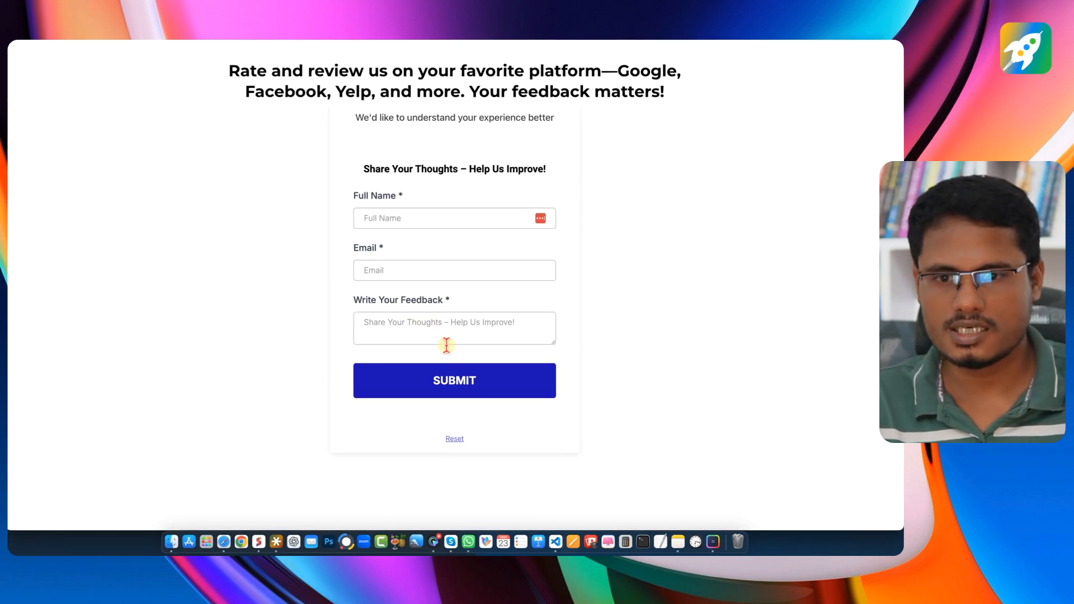
pyautogui.click(454, 440)
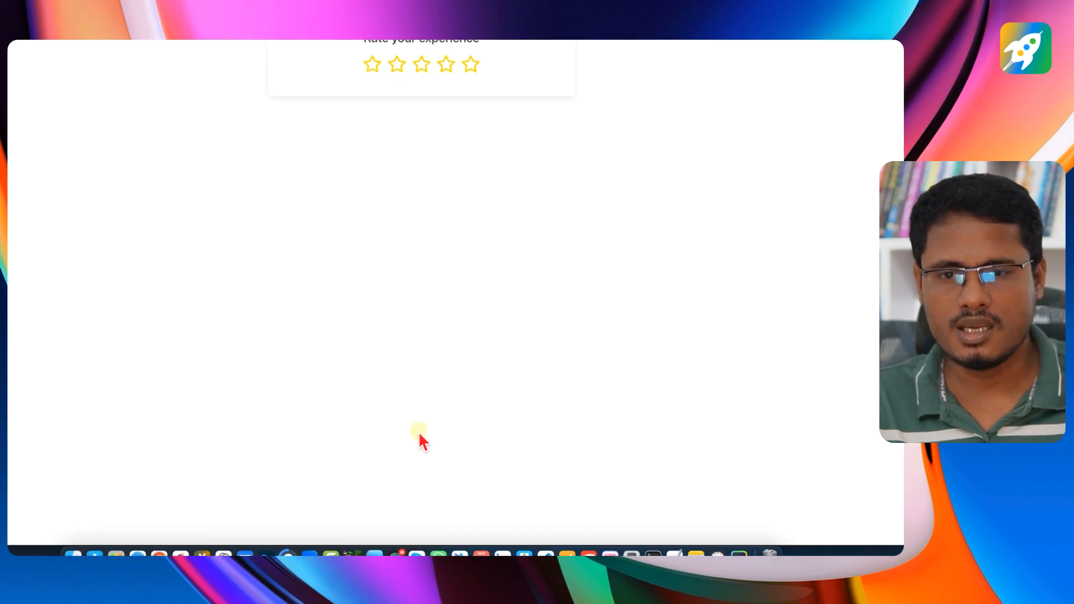
pyautogui.scroll(3, 562, 163)
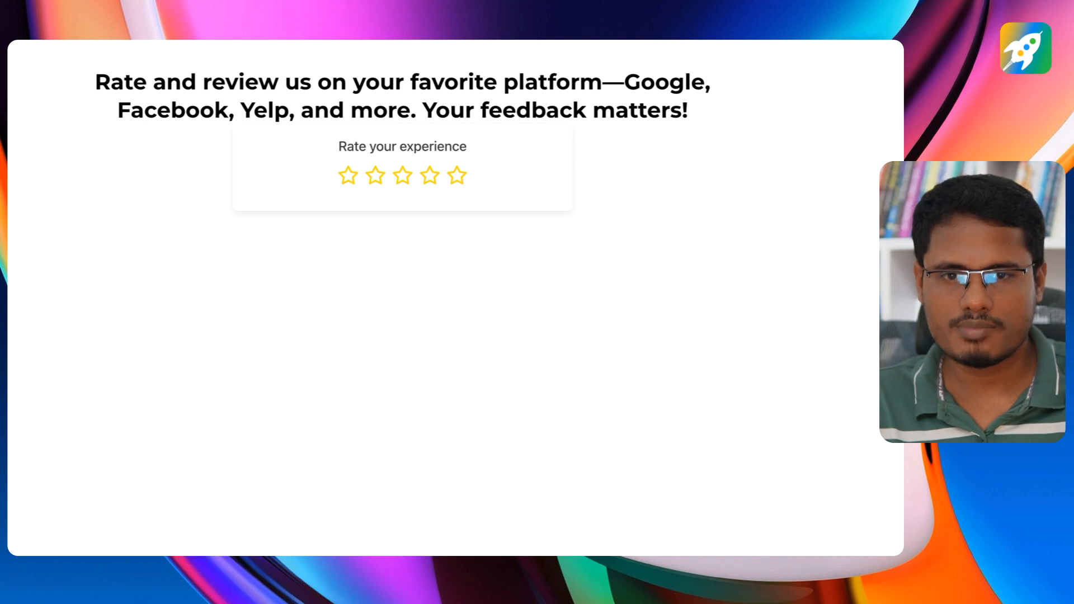
# Step: Open the floating "Rate our services" widget on the demo page, test a five-star rating, and reset it
pyautogui.click(677, 41)
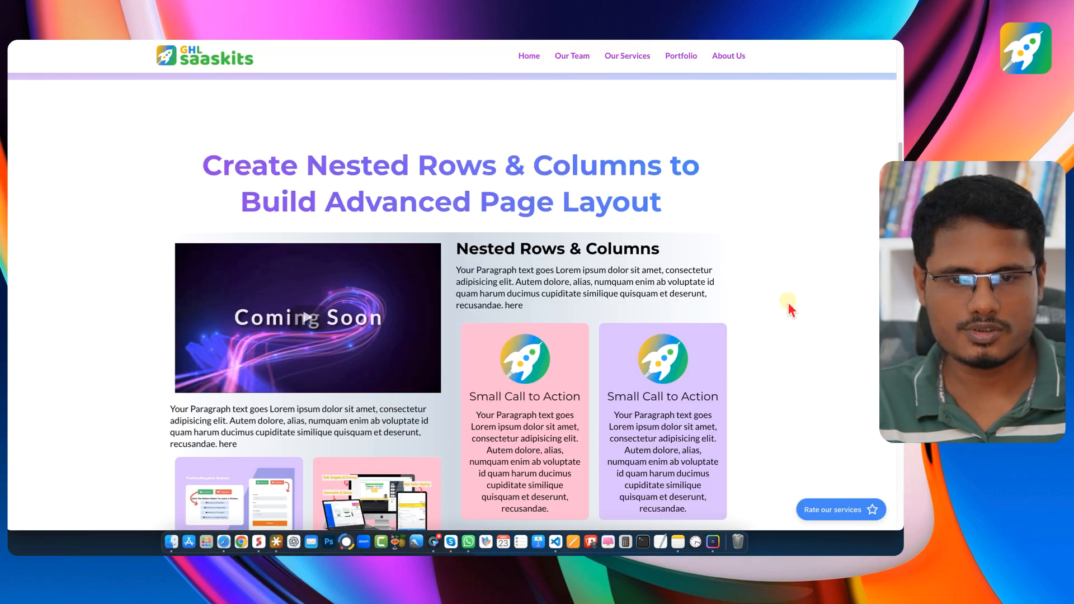
pyautogui.scroll(-3, 835, 504)
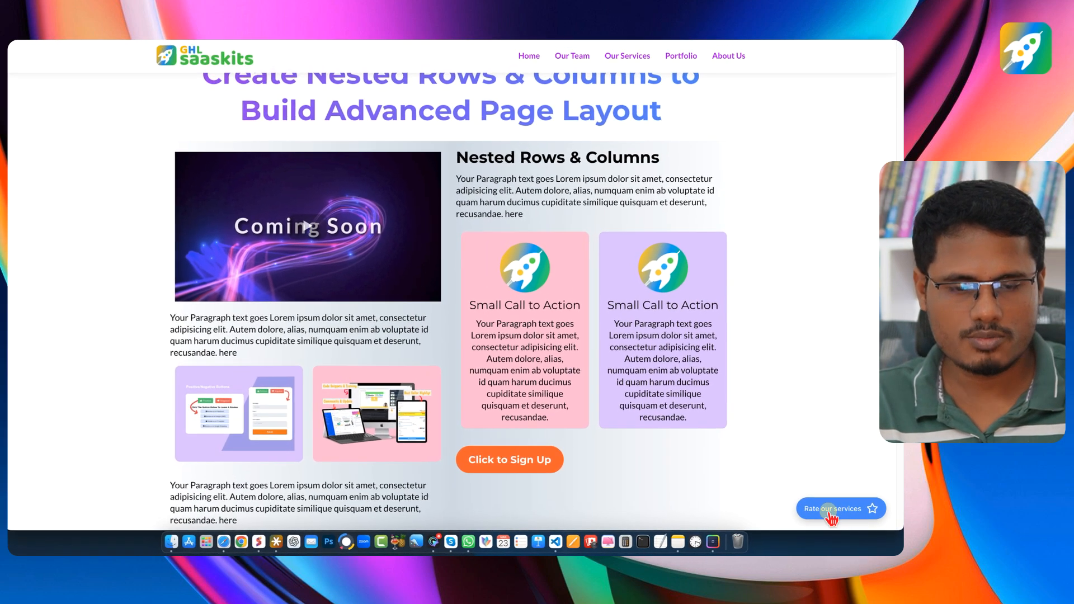
pyautogui.click(833, 512)
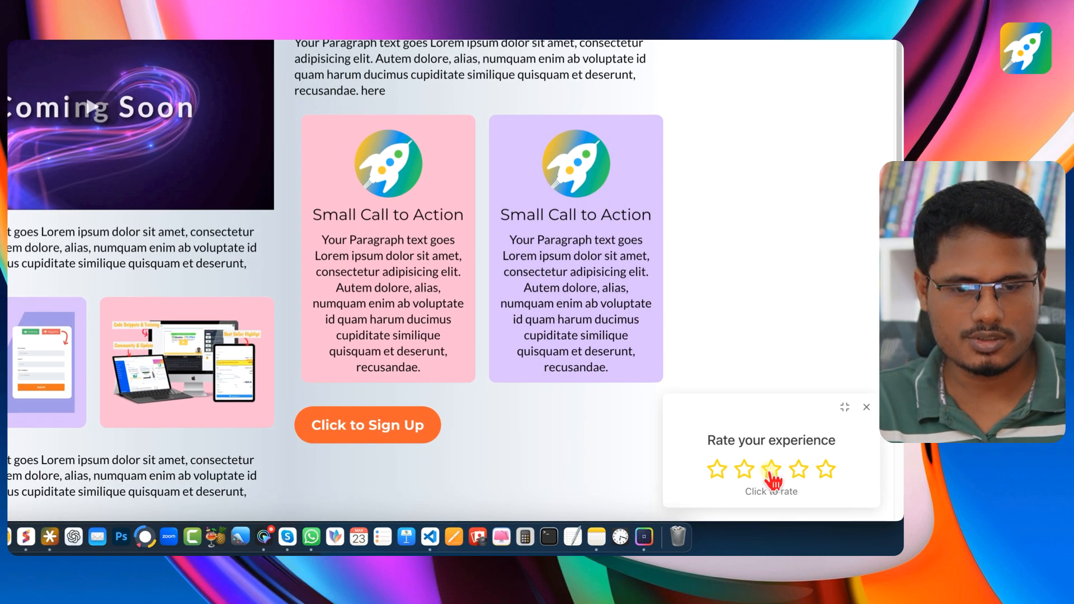
pyautogui.click(828, 470)
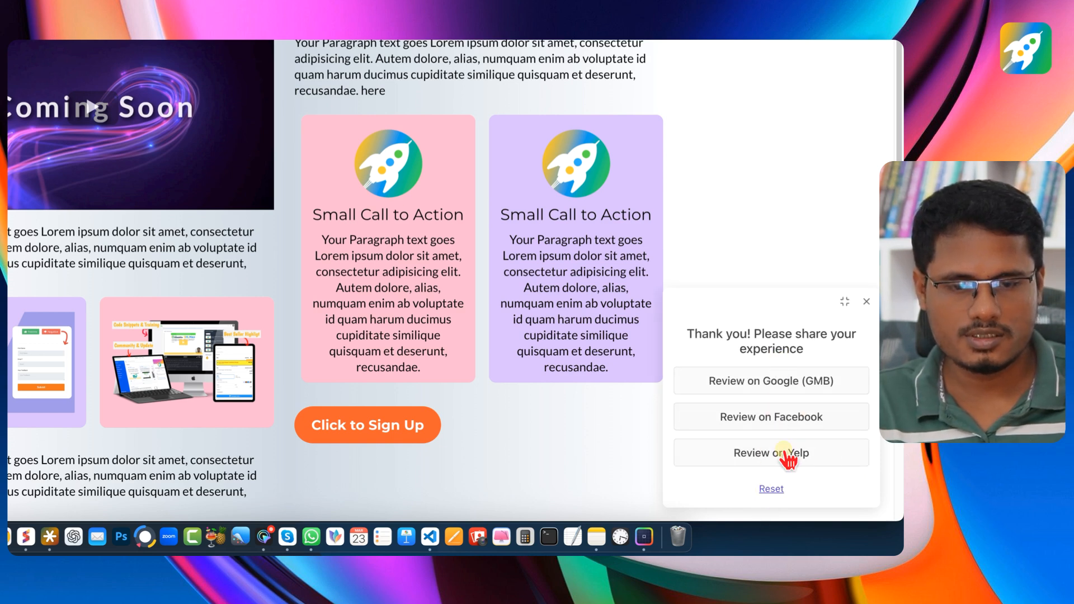
pyautogui.click(771, 489)
# Step: Give a one-star rating in the floating widget, look over its feedback form, and close the widget
pyautogui.click(722, 471)
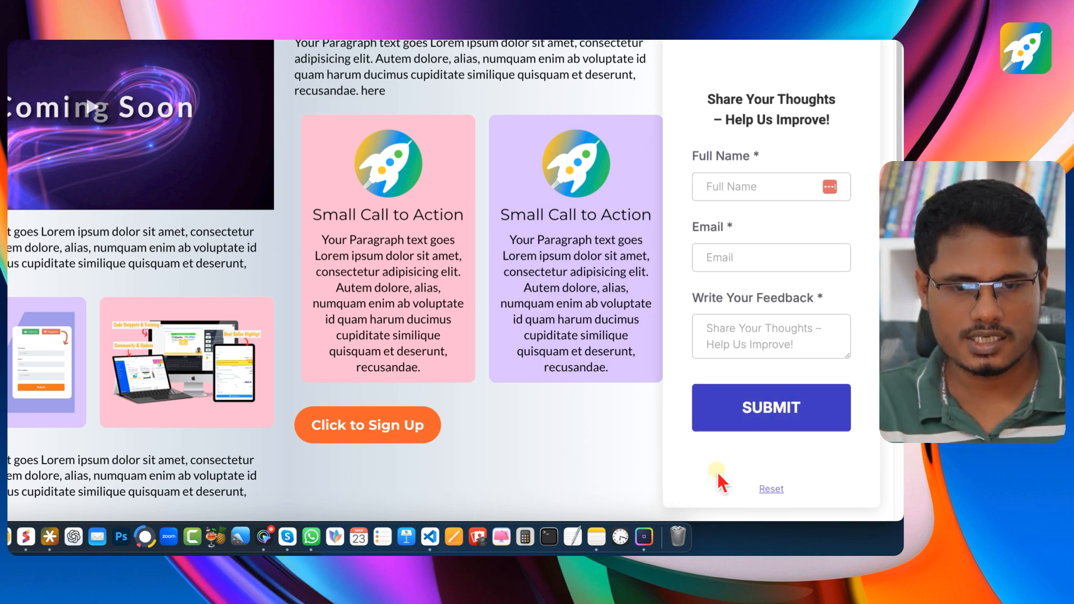
pyautogui.scroll(2, 707, 166)
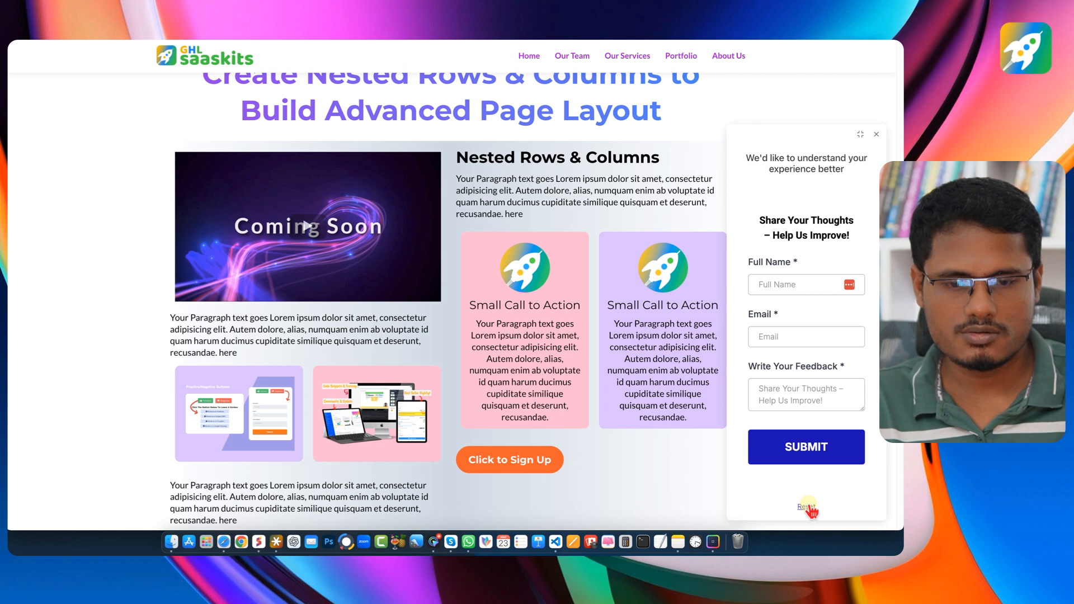
pyautogui.click(876, 134)
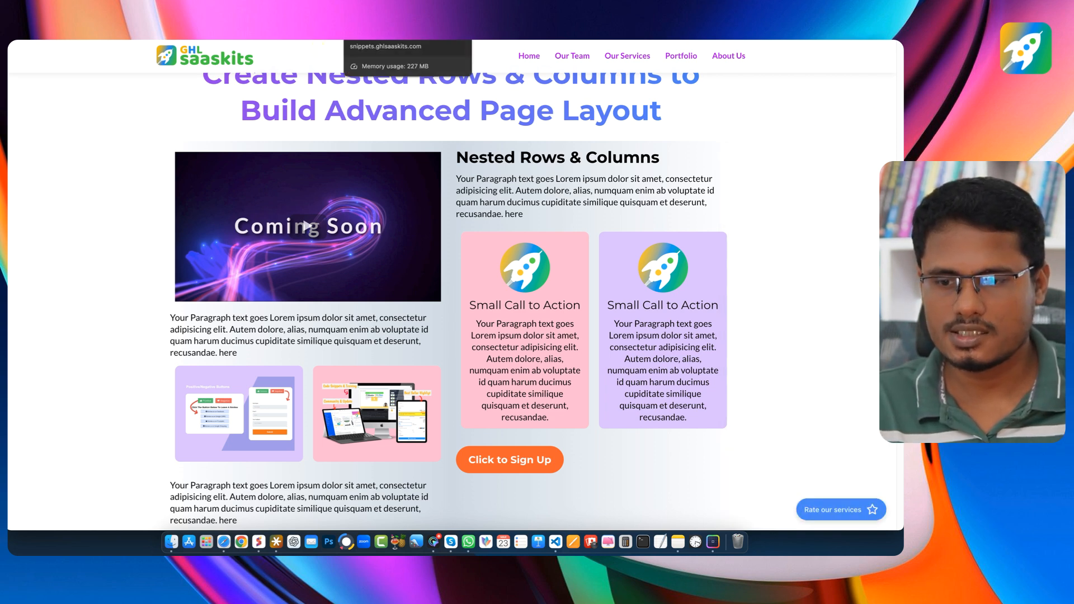
# Step: Open the Review Widget Generator in the GHL SaasKits dashboard and look through its configuration options
pyautogui.click(381, 26)
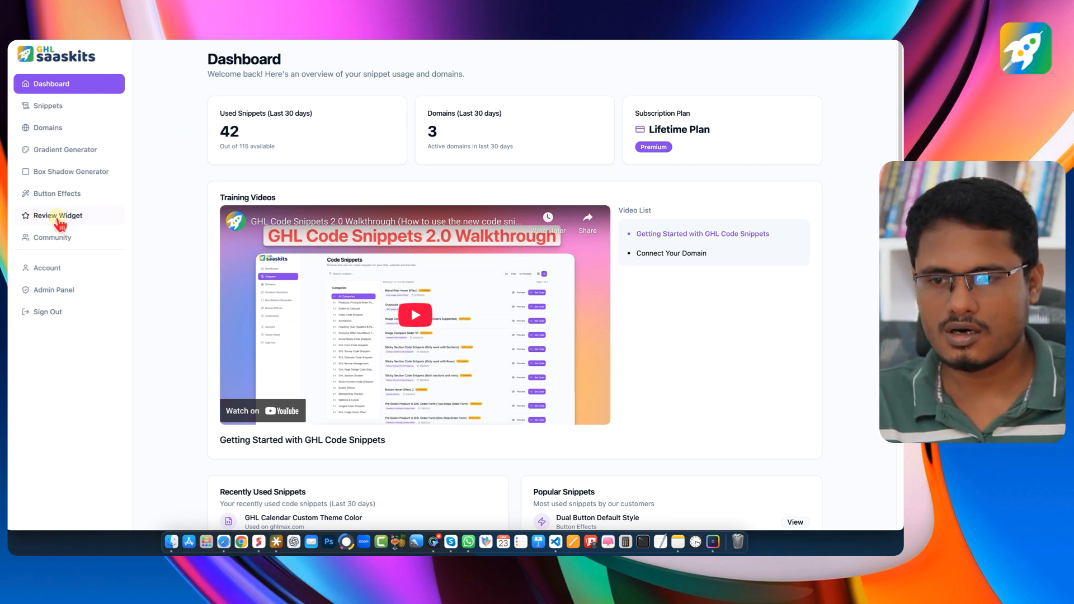
pyautogui.click(58, 219)
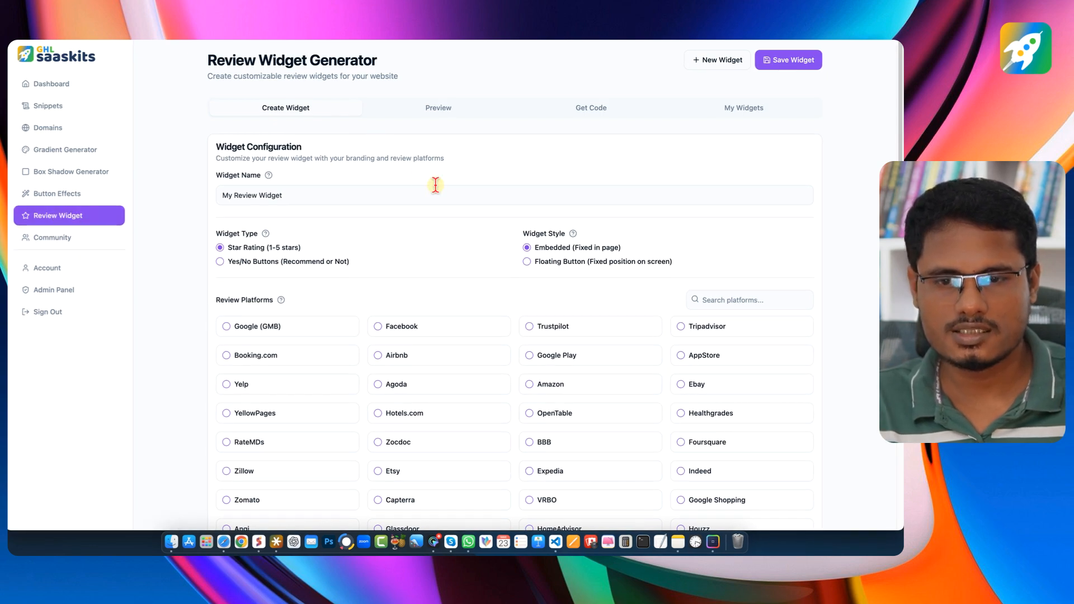
pyautogui.scroll(-2, 414, 212)
pyautogui.scroll(-10, 409, 258)
pyautogui.scroll(12, 412, 297)
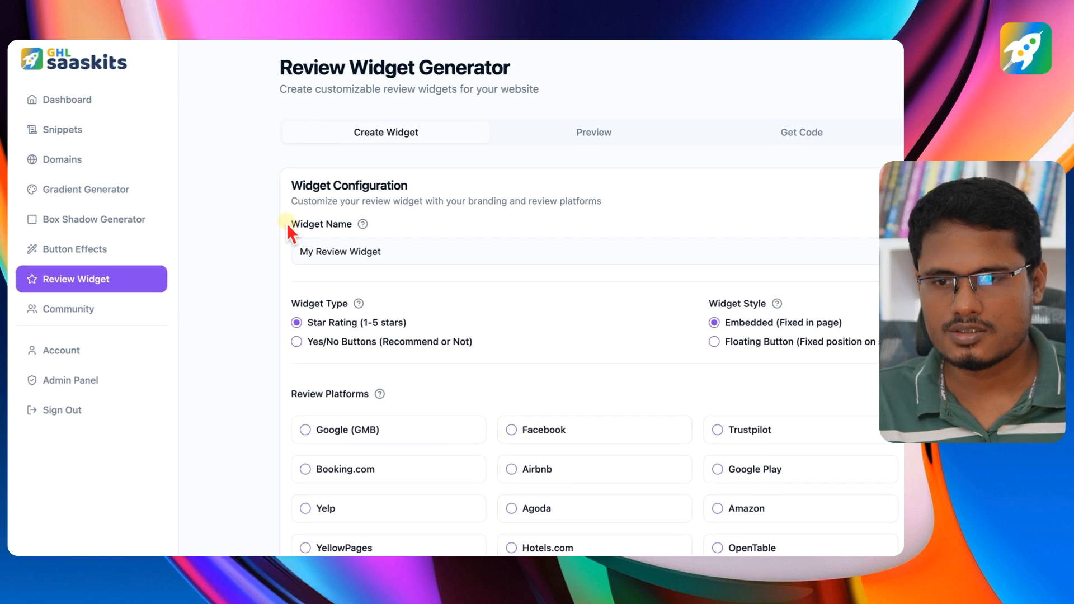
# Step: Choose Star Rating (1-5 stars) as the widget type, keeping the name My Review Widget and the Embedded style
pyautogui.click(431, 245)
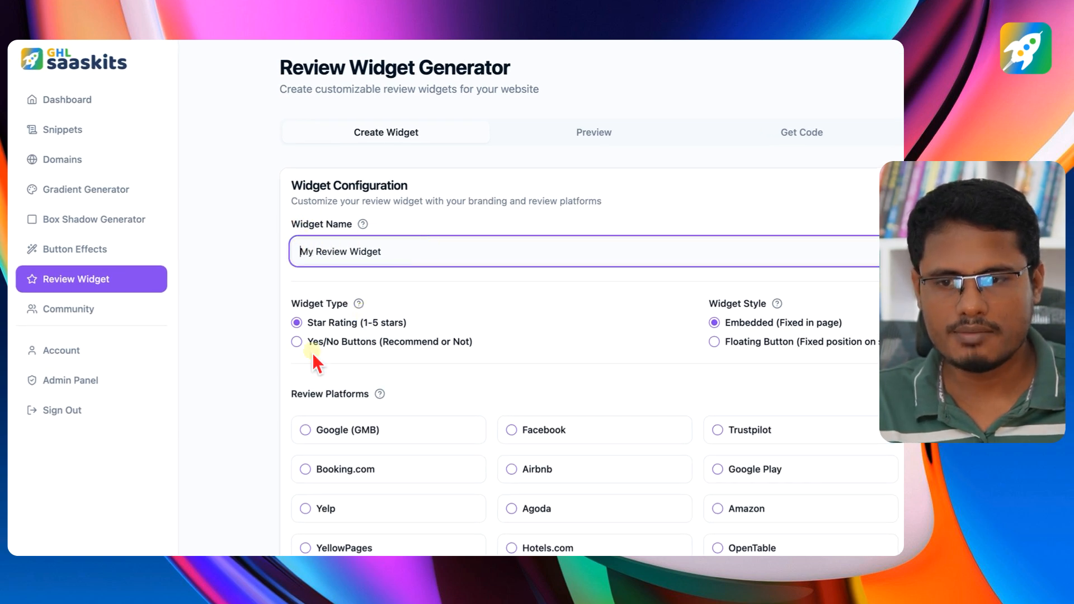
pyautogui.click(374, 324)
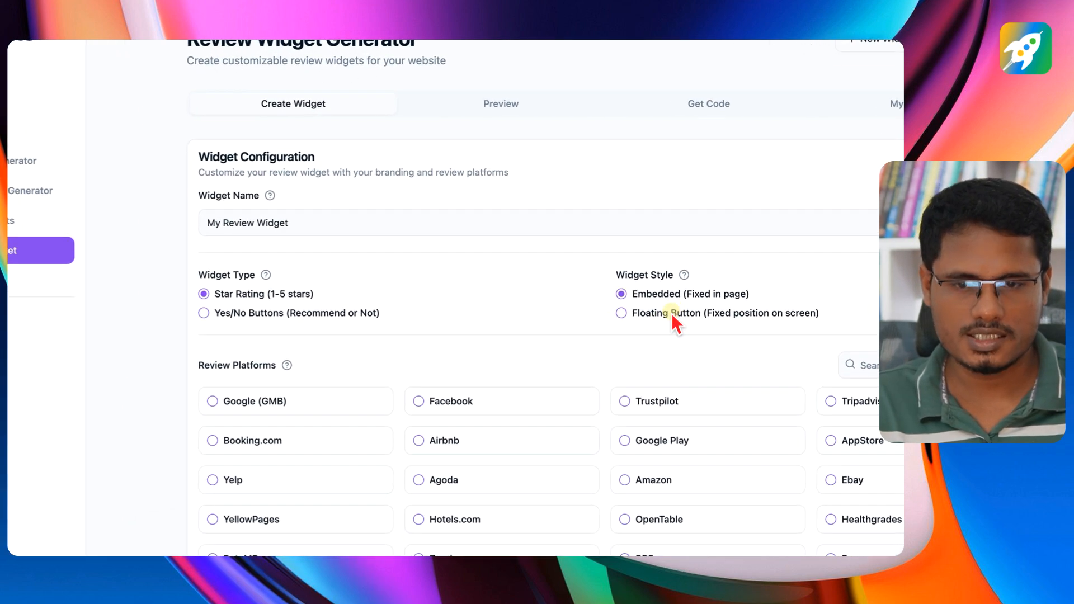
pyautogui.scroll(-10, 668, 313)
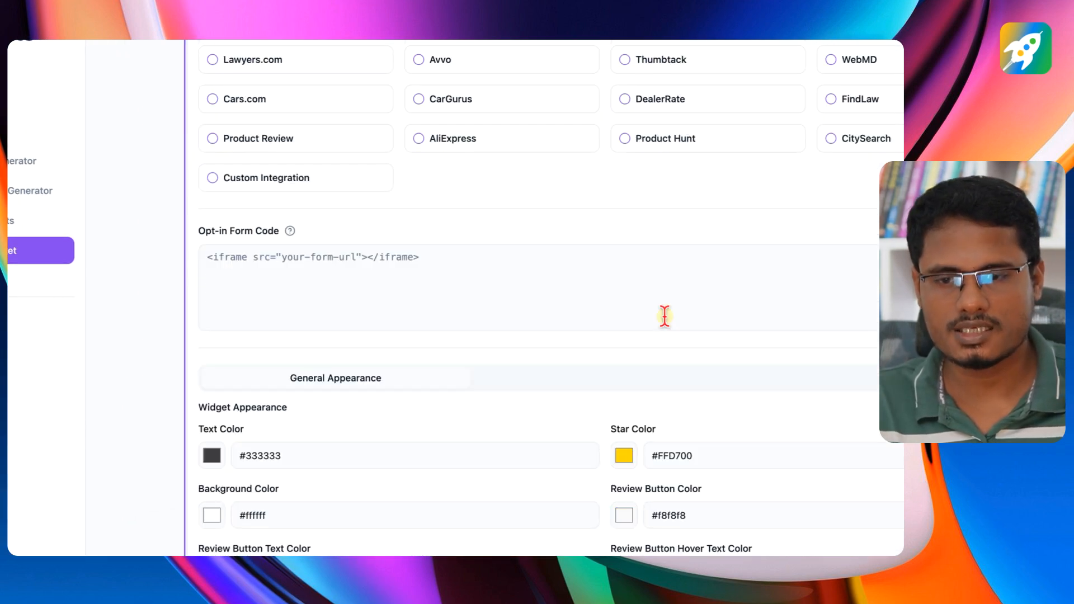
pyautogui.scroll(10, 663, 314)
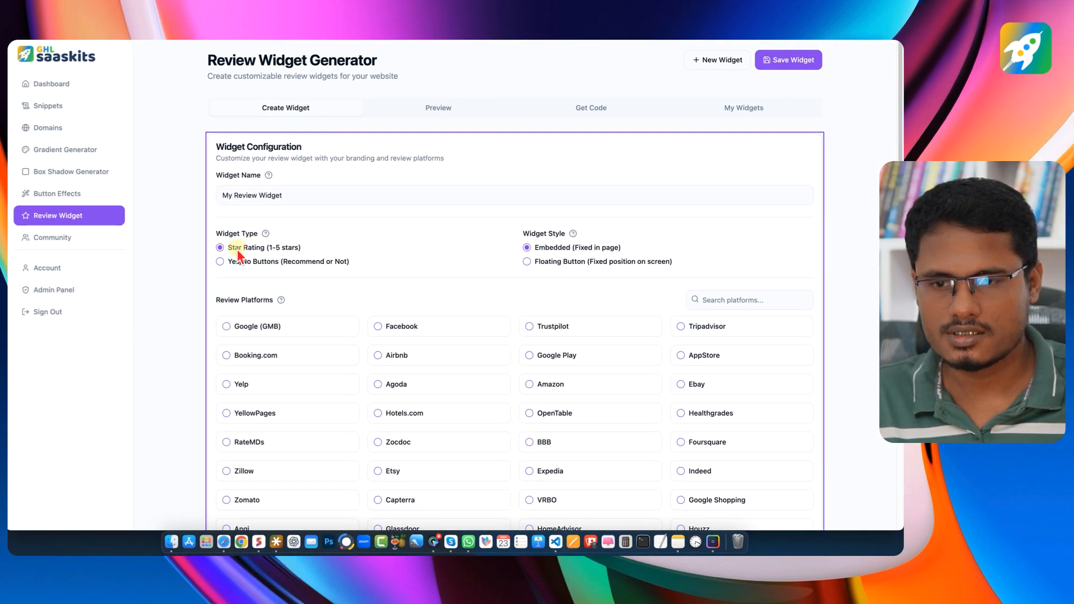
pyautogui.moveTo(226, 247); pyautogui.dragTo(299, 249)
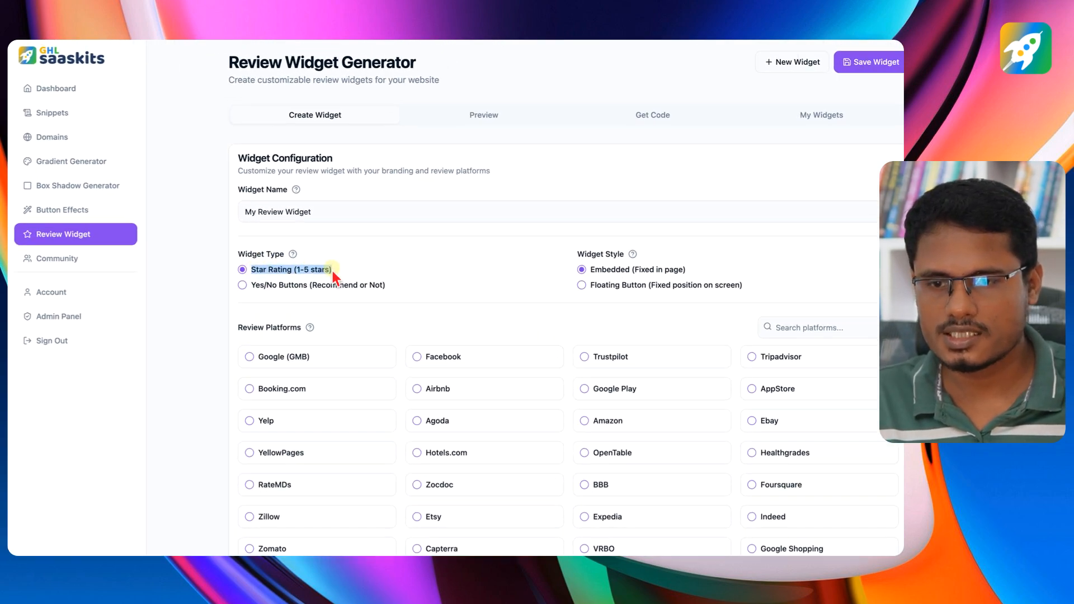
pyautogui.click(332, 322)
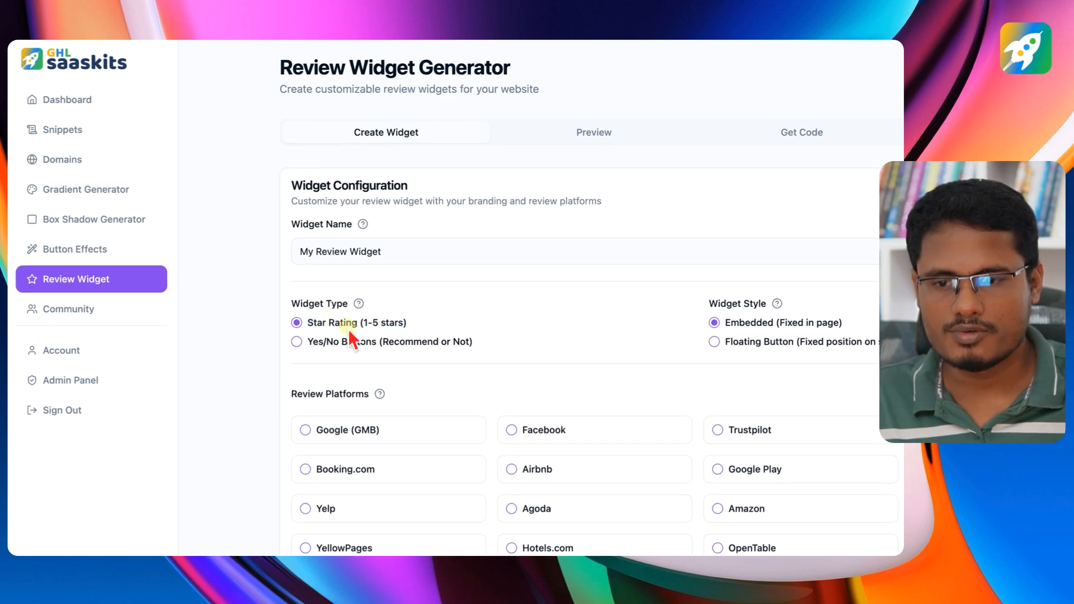
# Step: Enable Google (GMB) and Facebook as the widget's review platforms and locate their review URL fields
pyautogui.scroll(-4, 388, 357)
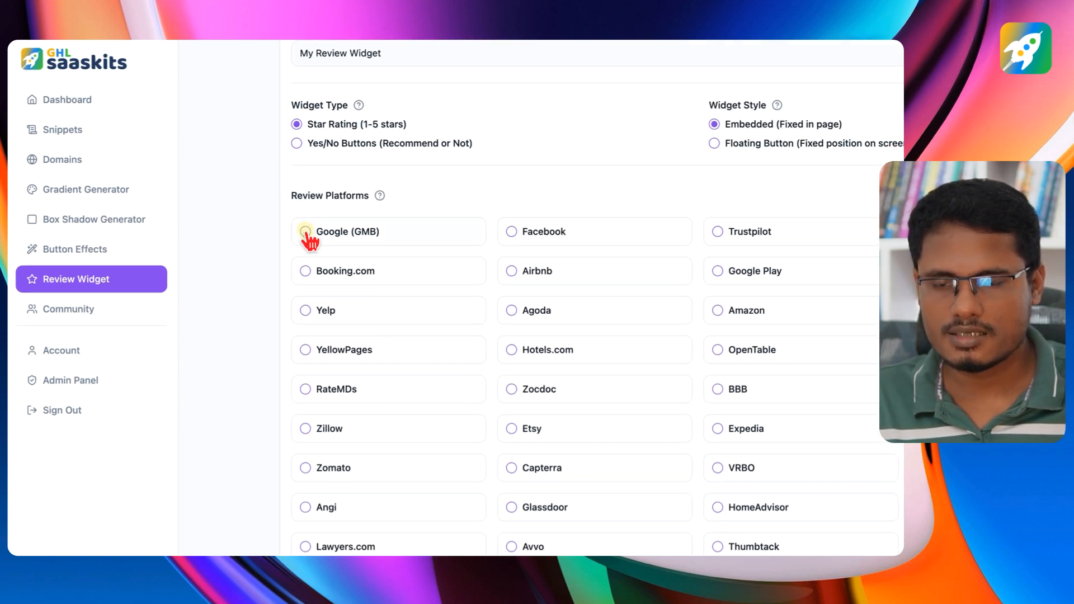
pyautogui.click(305, 231)
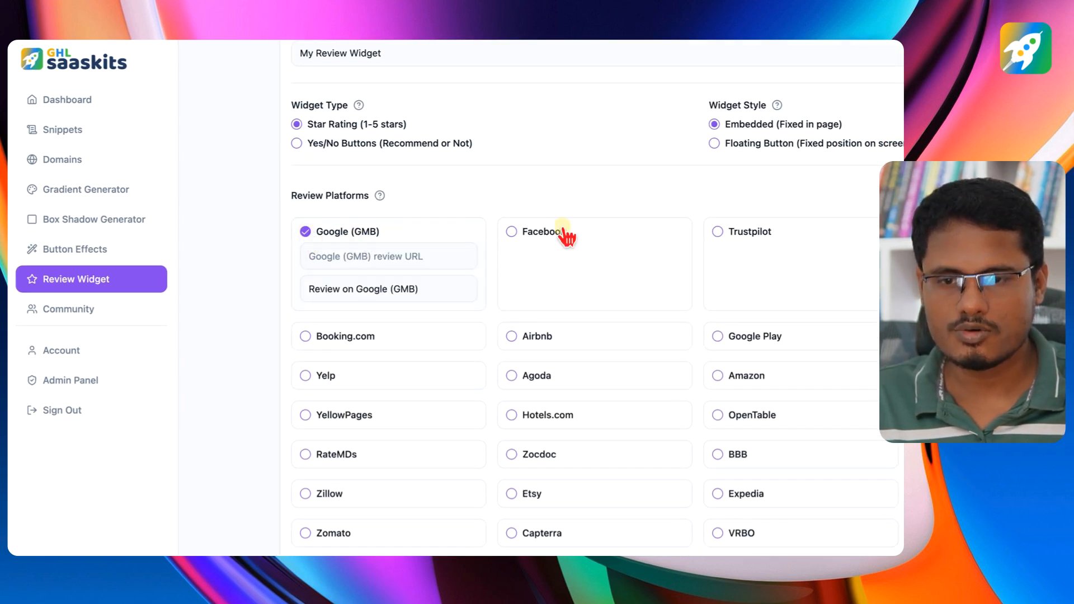
pyautogui.click(511, 231)
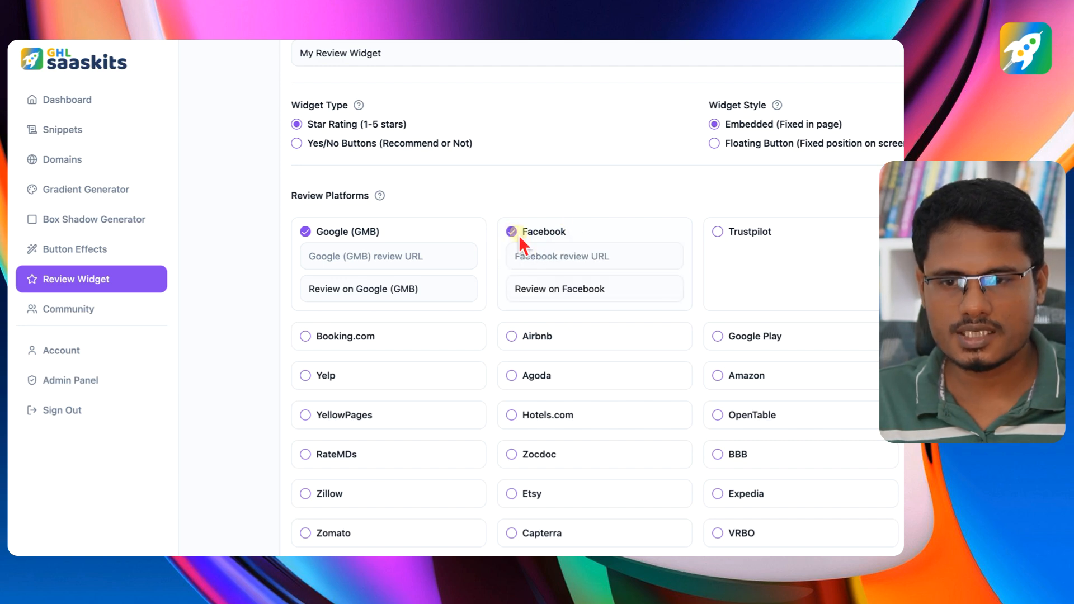
pyautogui.click(367, 255)
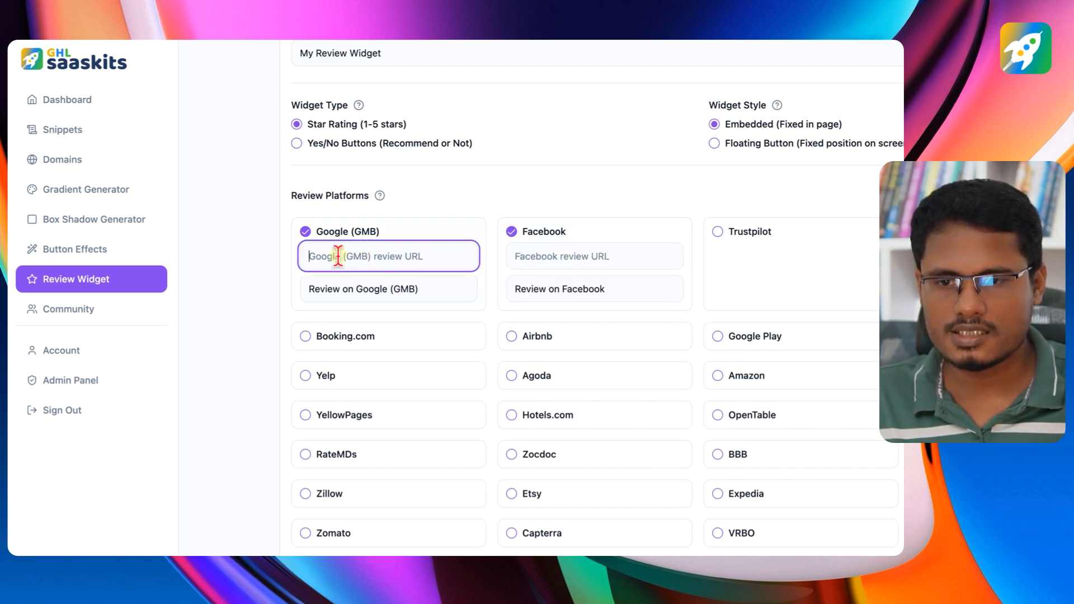
pyautogui.click(567, 258)
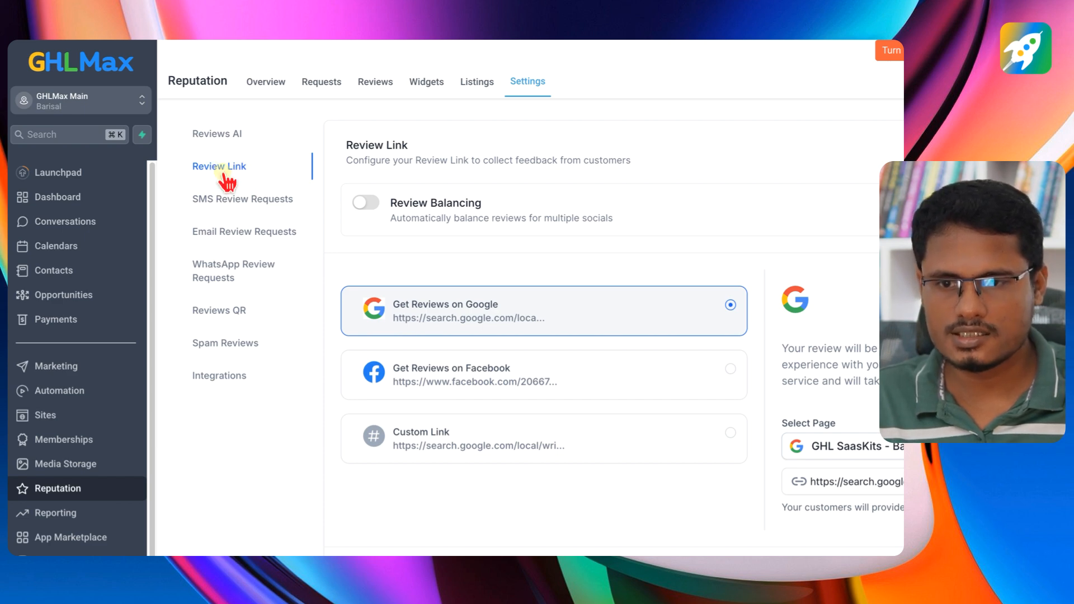
# Step: Copy the Google review link from the Reputation Review Link settings and paste it as the widget's Google (GMB) review URL
pyautogui.press('super+minus')
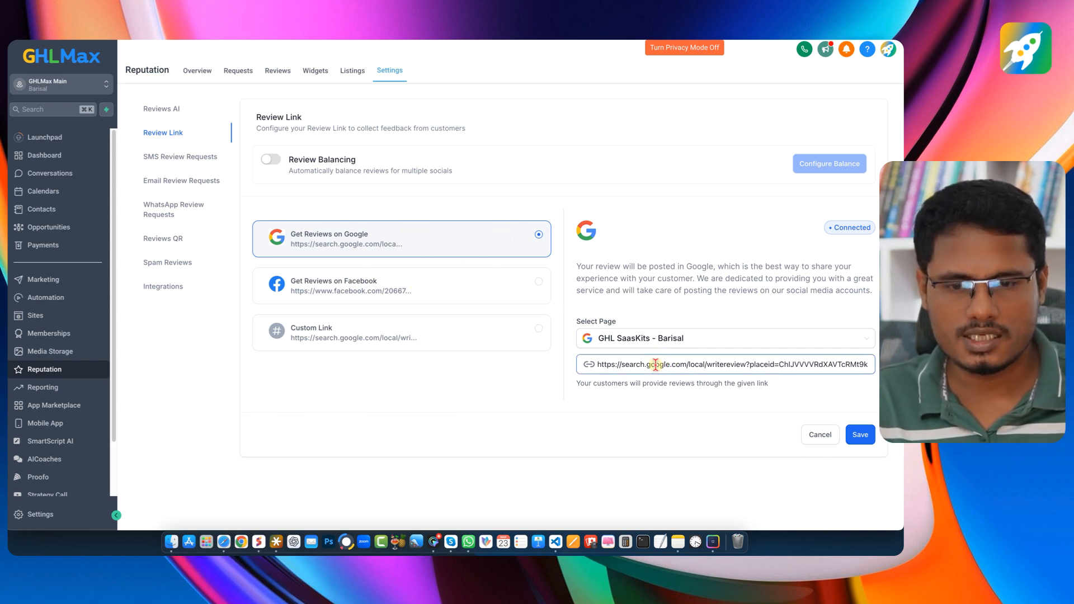
pyautogui.doubleClick(625, 365)
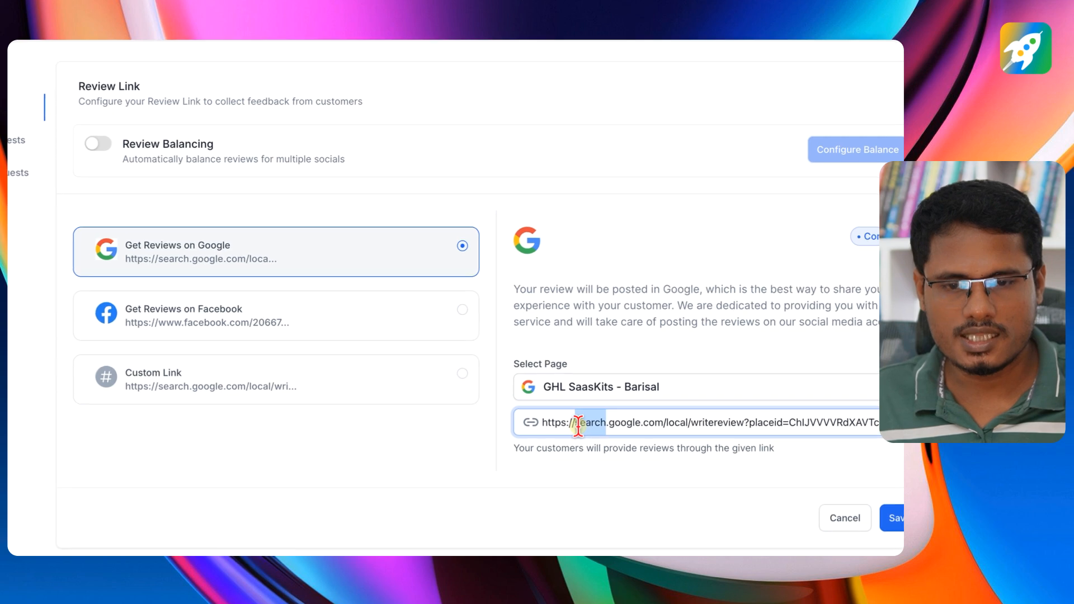
pyautogui.tripleClick(578, 425)
pyautogui.rightClick(617, 424)
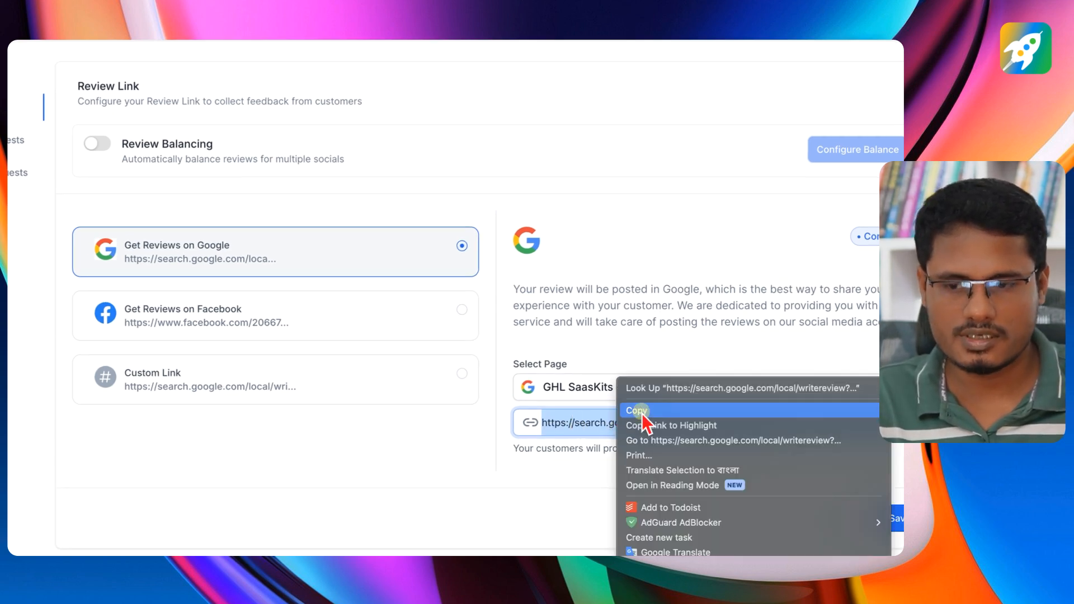
pyautogui.click(639, 411)
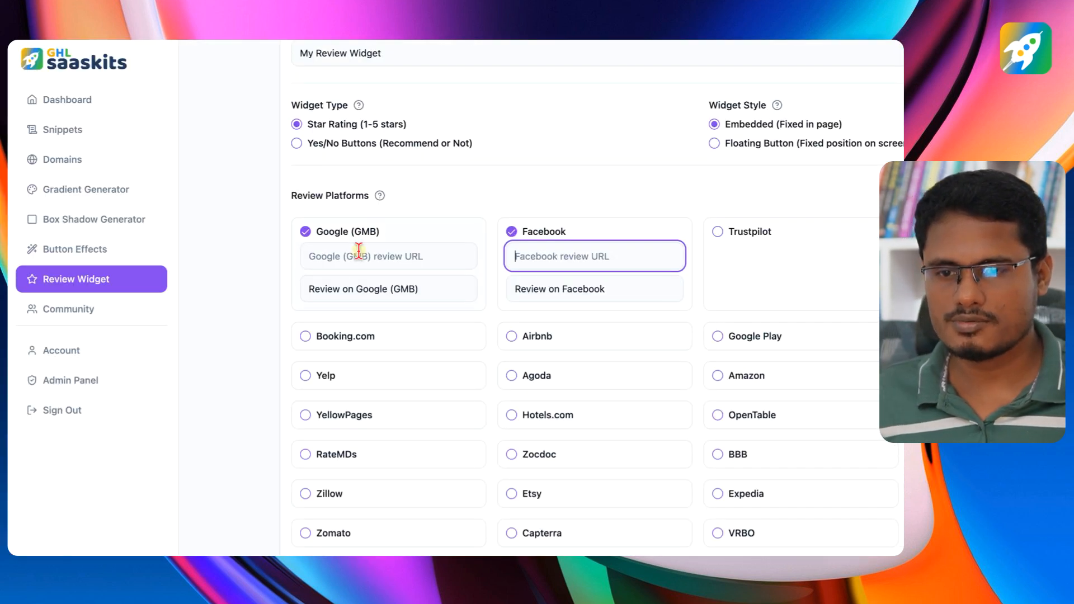
pyautogui.click(358, 251)
pyautogui.hotkey('ctrl', 'v')
pyautogui.click(503, 187)
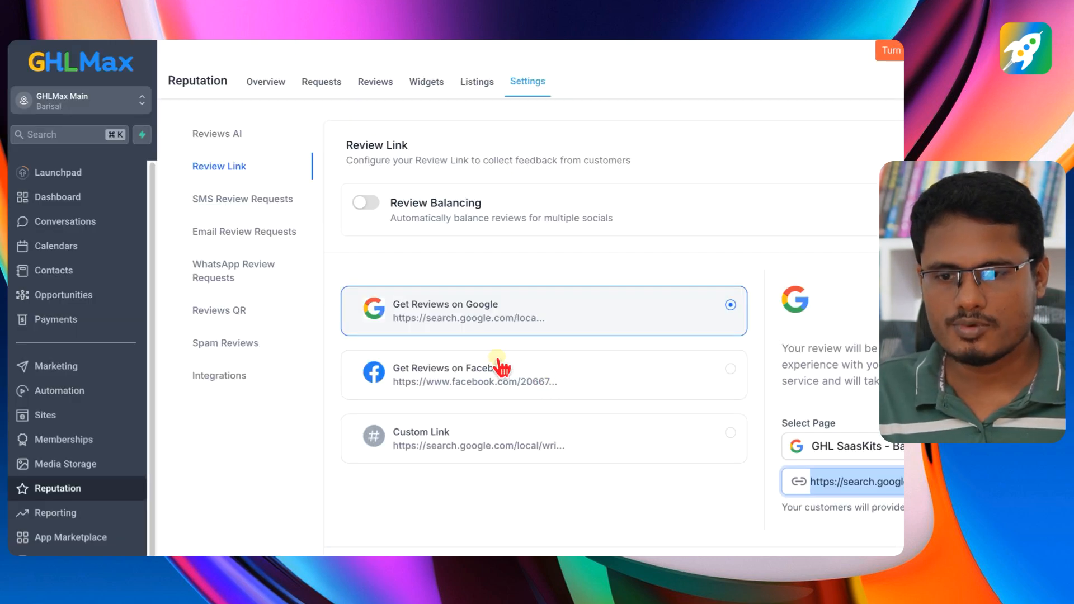
# Step: Copy the Get Reviews on Facebook link from the Review Link settings and paste it as the widget's Facebook review URL
pyautogui.click(496, 372)
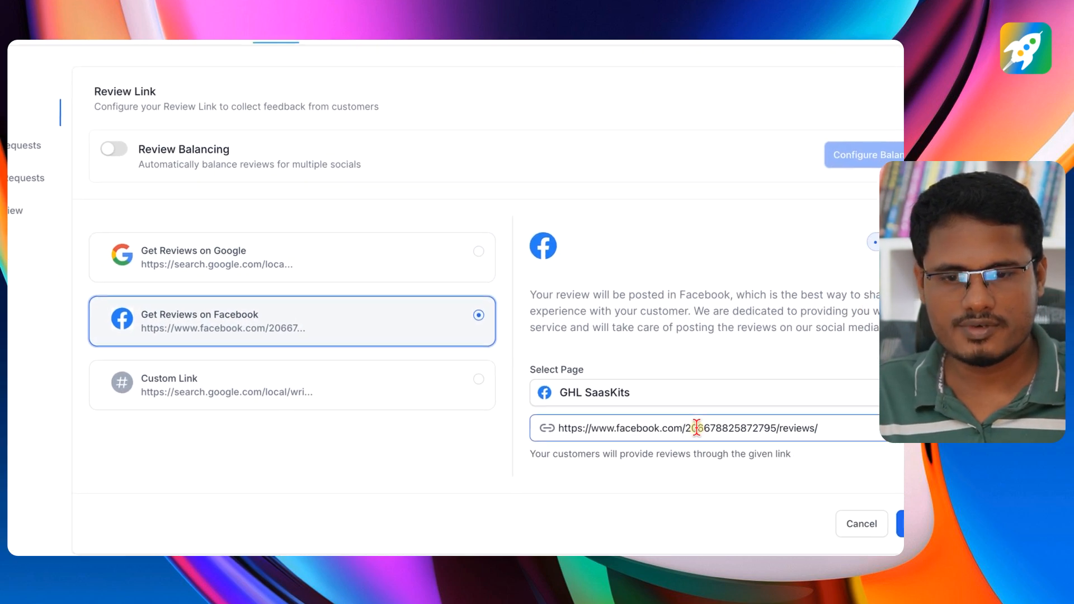
pyautogui.tripleClick(697, 428)
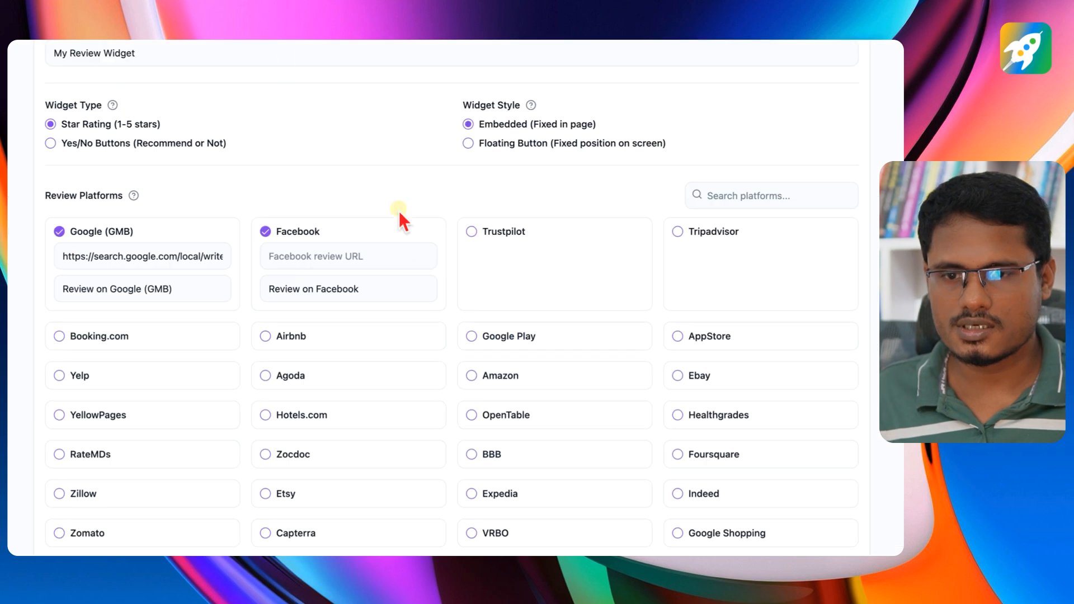
pyautogui.click(307, 247)
pyautogui.hotkey('ctrl', 'v')
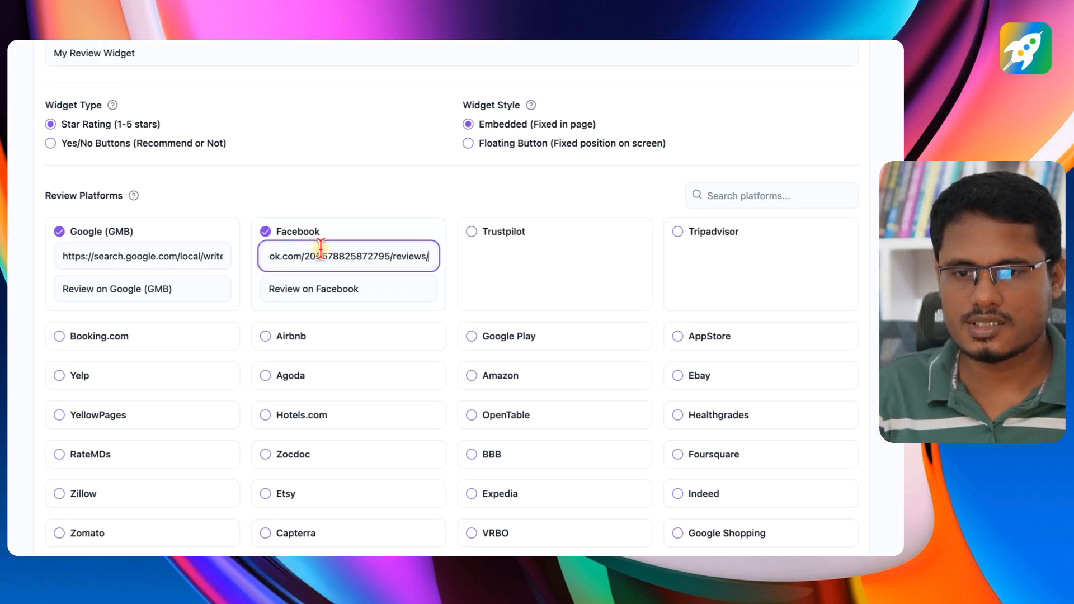
pyautogui.click(538, 276)
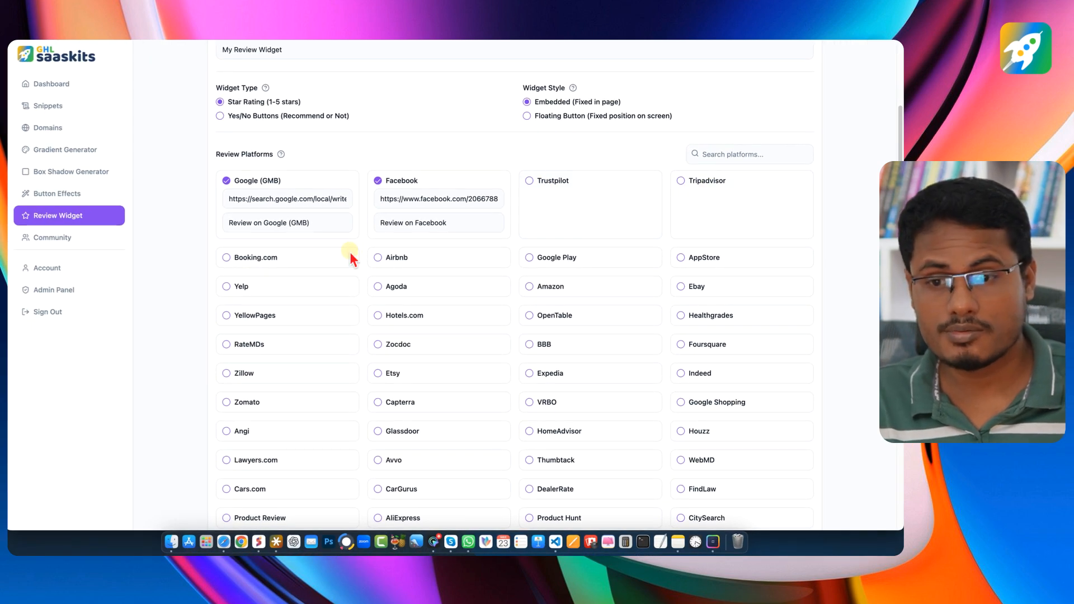
# Step: Enable the Custom Integration platform, check its review URL and button text fields, and disable it again
pyautogui.scroll(-3, 528, 301)
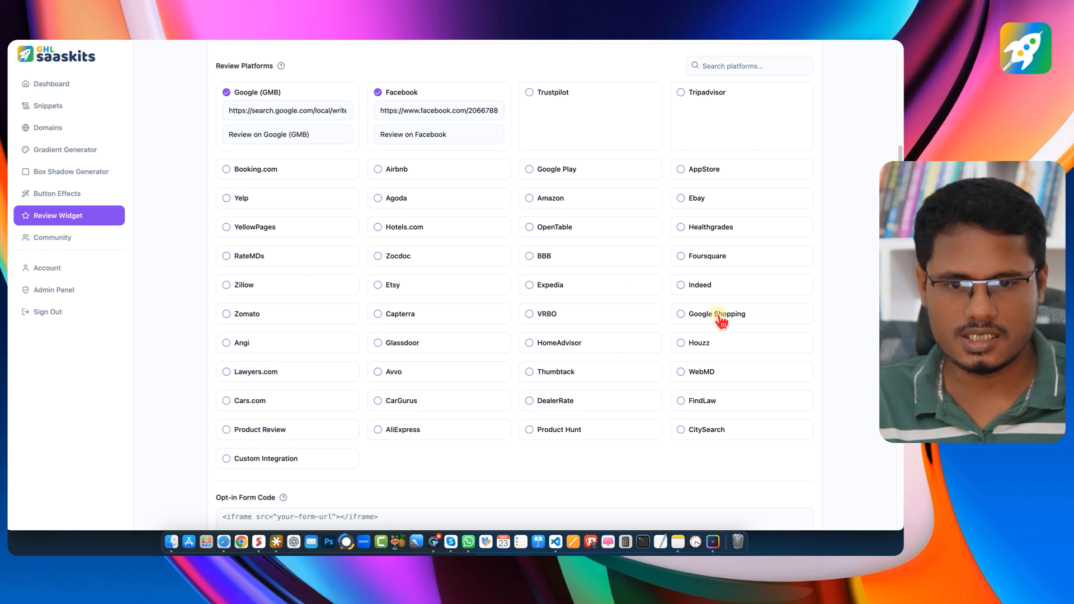
pyautogui.click(286, 466)
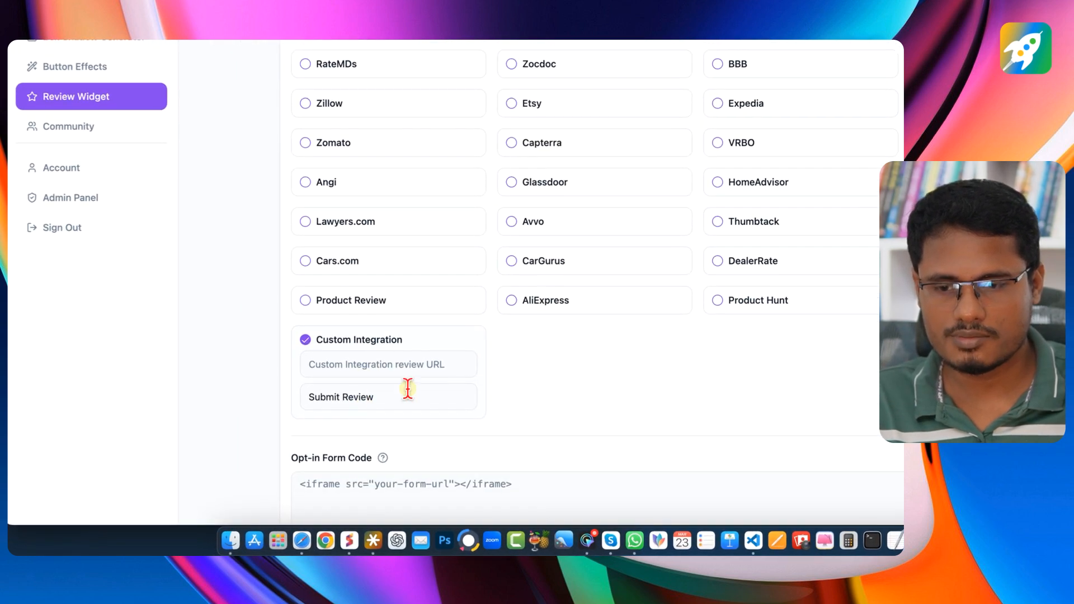
pyautogui.click(418, 365)
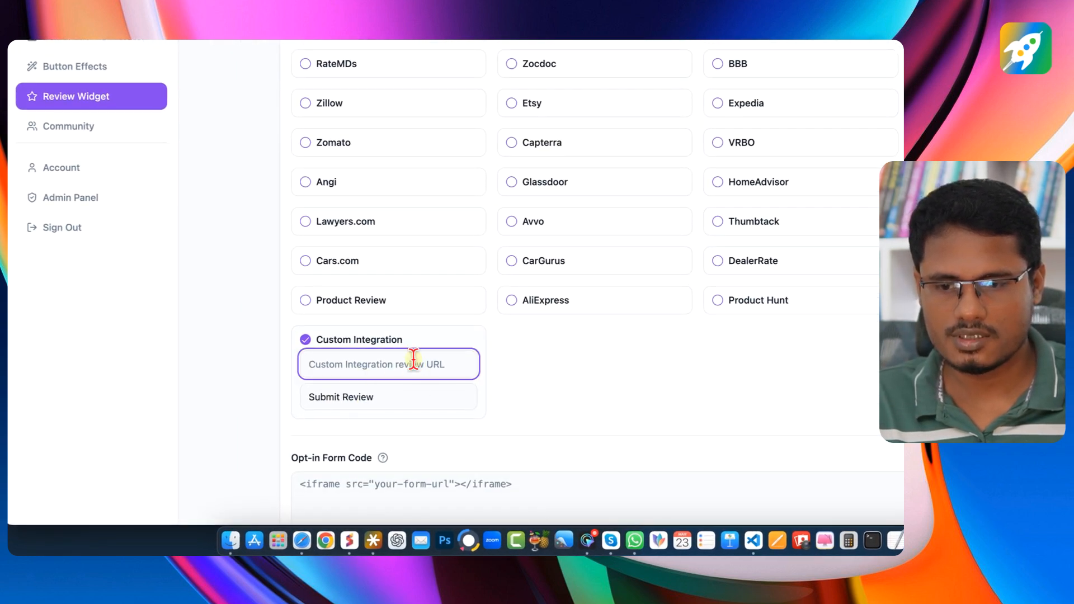
pyautogui.click(405, 397)
pyautogui.click(306, 339)
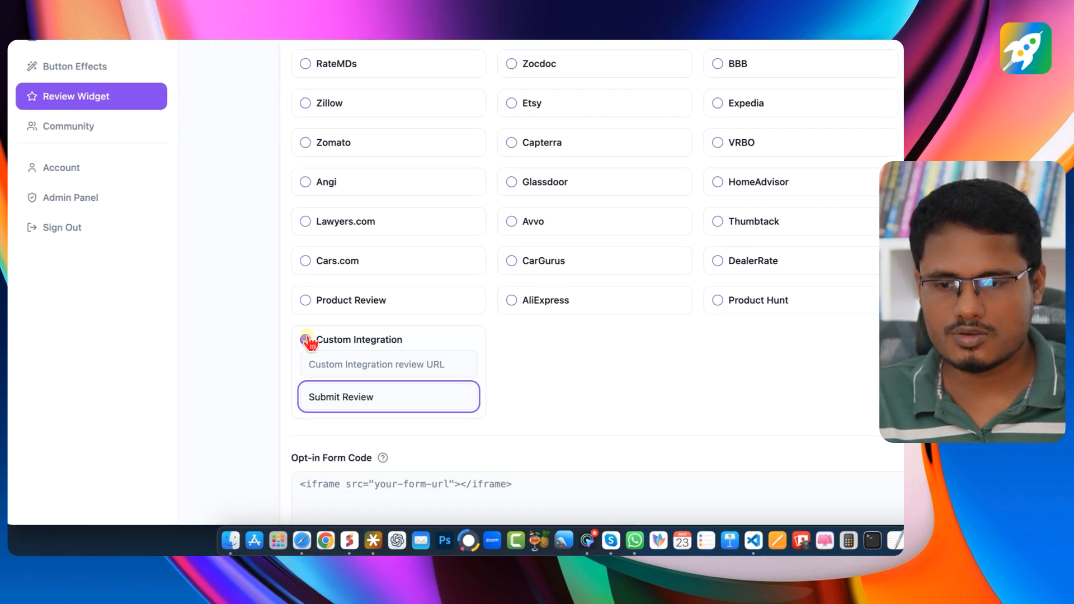
# Step: Check the Google and Facebook button text fields, then enable Booking.com to view its fields and disable it again
pyautogui.scroll(7, 437, 246)
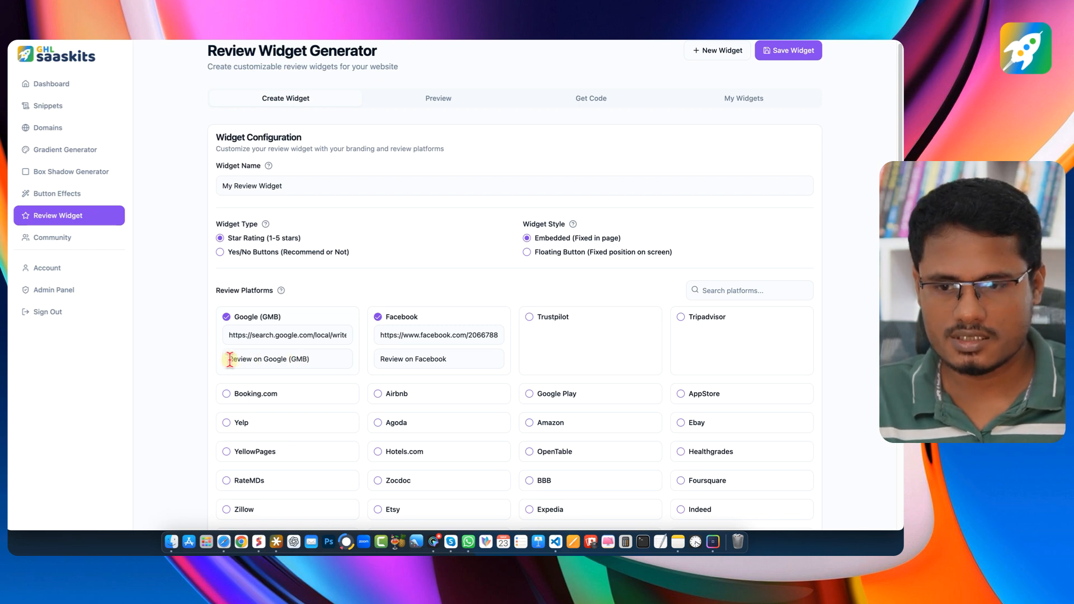
pyautogui.click(302, 359)
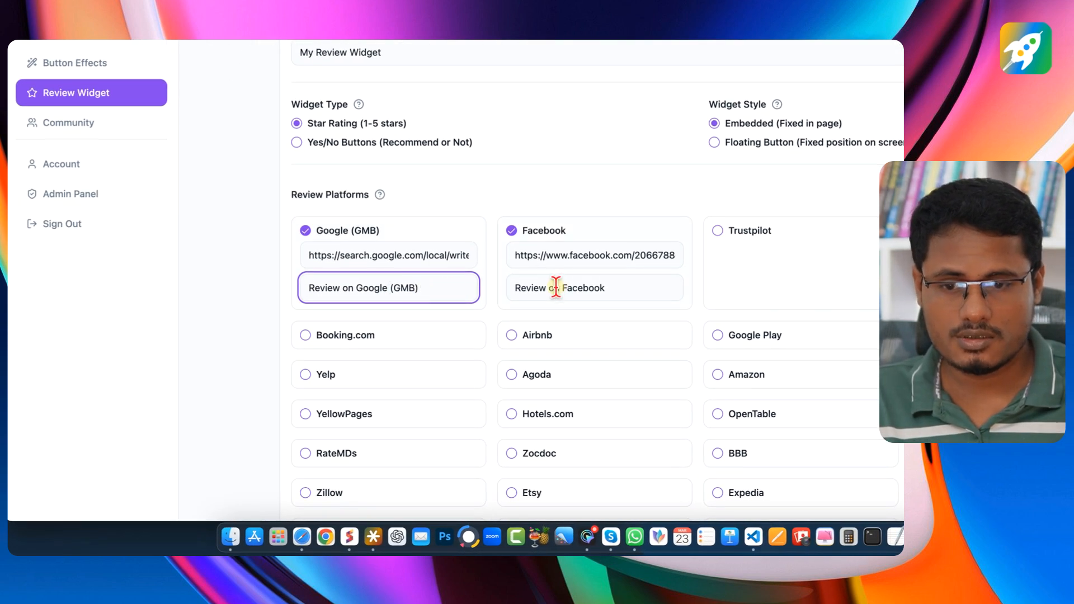
pyautogui.moveTo(538, 287); pyautogui.dragTo(648, 286)
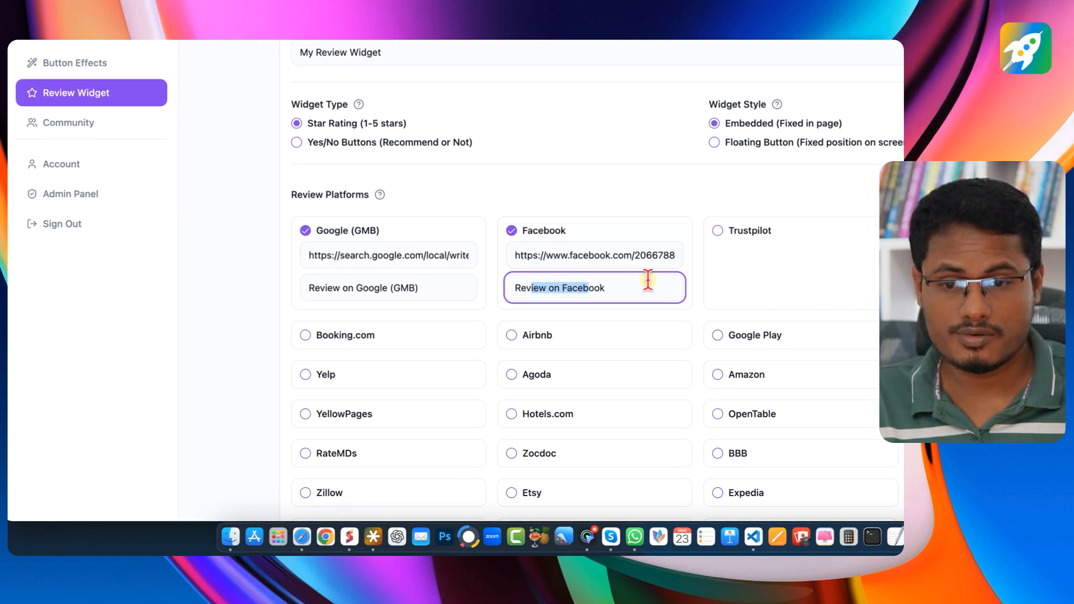
pyautogui.click(306, 335)
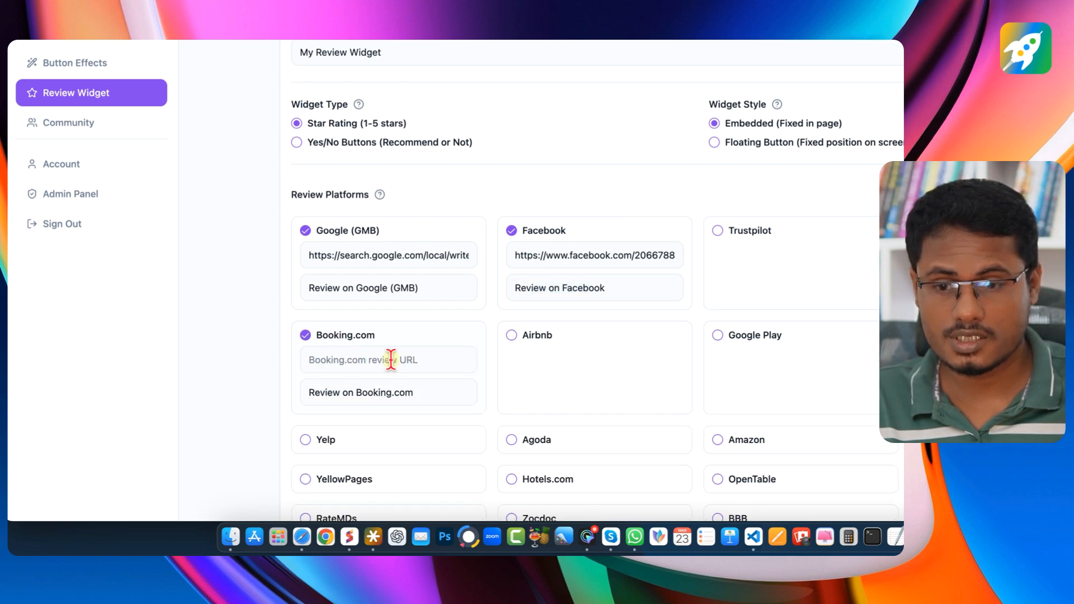
pyautogui.click(306, 336)
# Step: Remove "(GMB)" from the Google platform's button text so it reads Review on Google
pyautogui.click(423, 288)
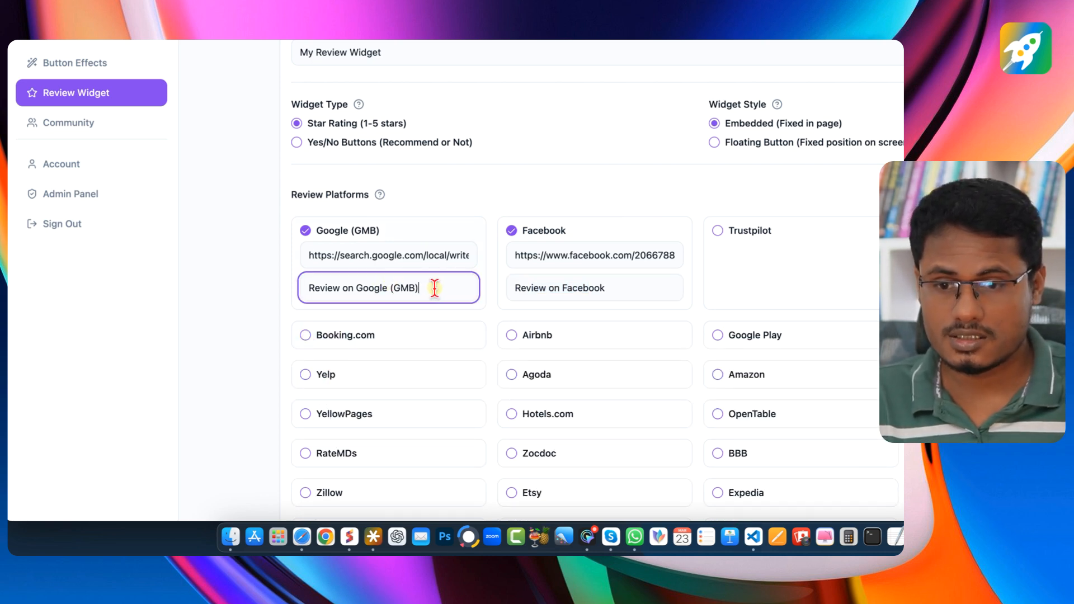
pyautogui.moveTo(391, 288); pyautogui.dragTo(408, 288)
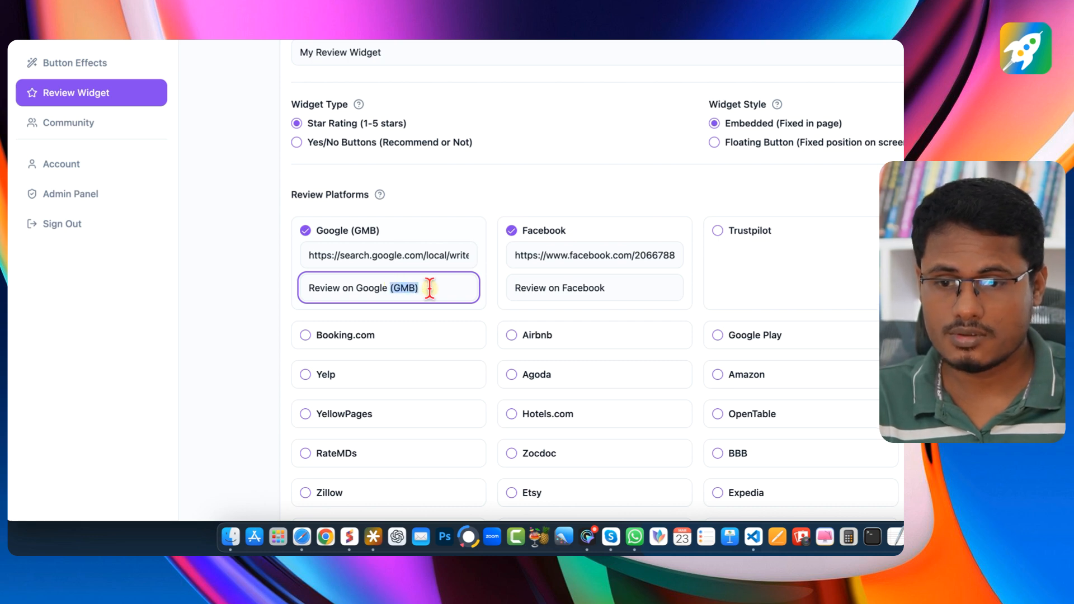
pyautogui.press('BackSpace')
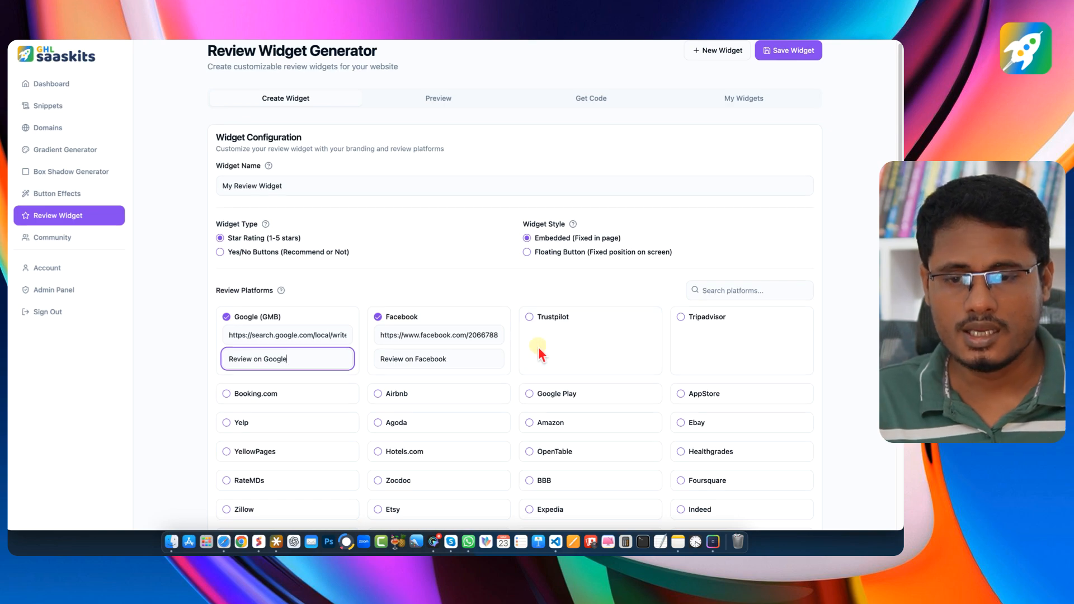
# Step: Copy the inline embed code of the Negative Feedback Form and paste it into the widget's Opt-in Form Code
pyautogui.scroll(-8, 510, 334)
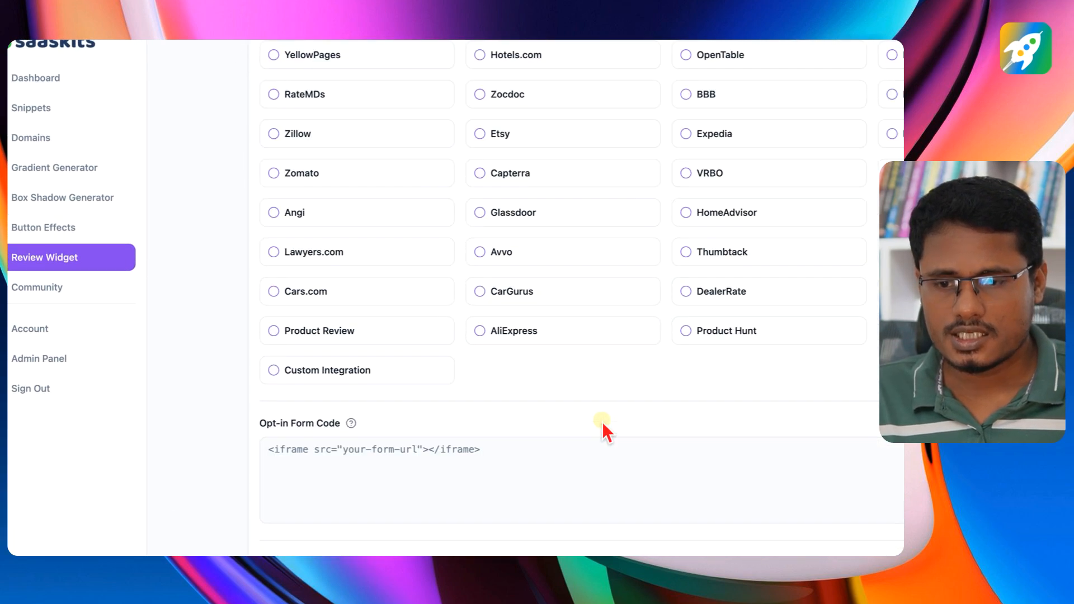
pyautogui.scroll(-5, 604, 424)
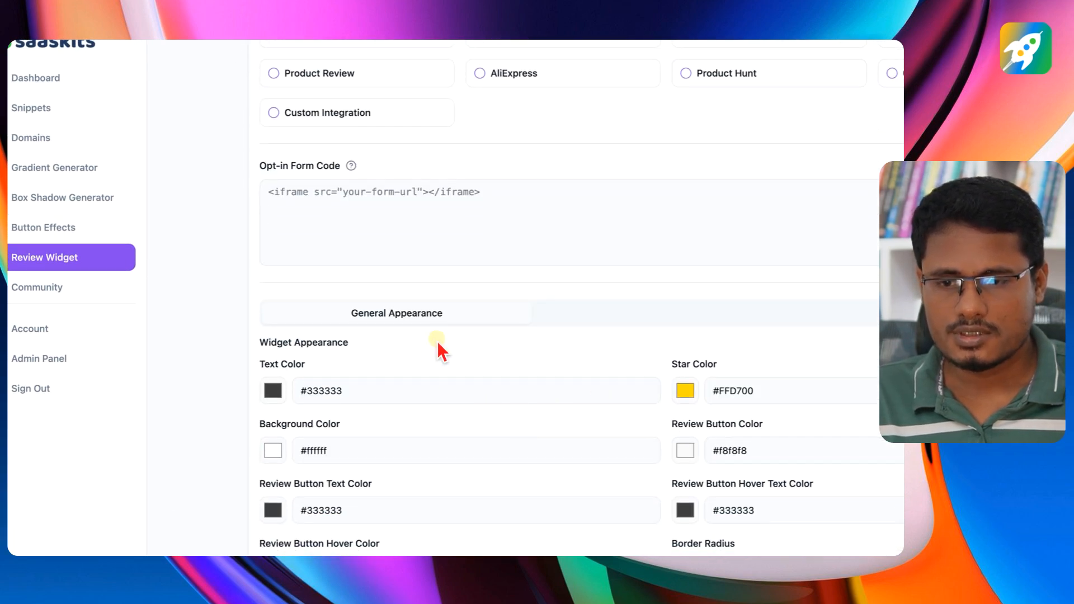
pyautogui.click(376, 214)
pyautogui.scroll(1, 398, 223)
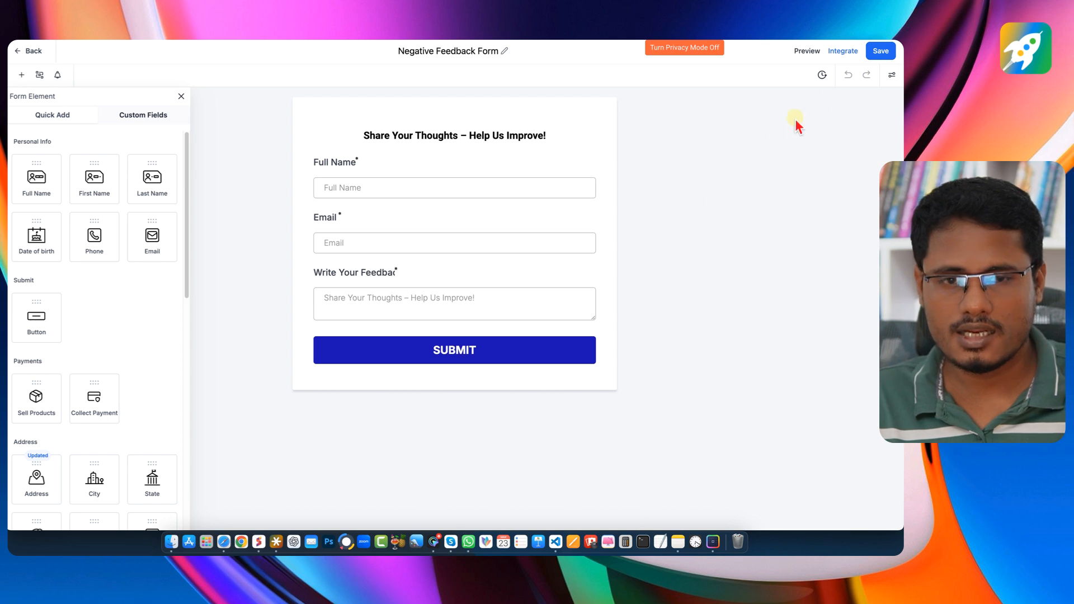
pyautogui.click(842, 51)
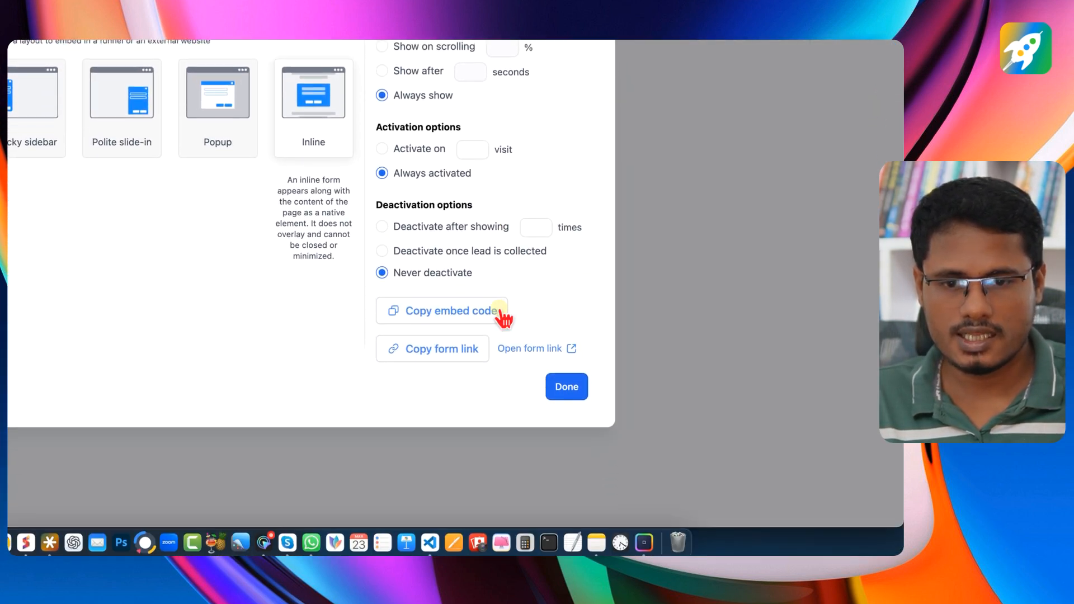
pyautogui.click(436, 309)
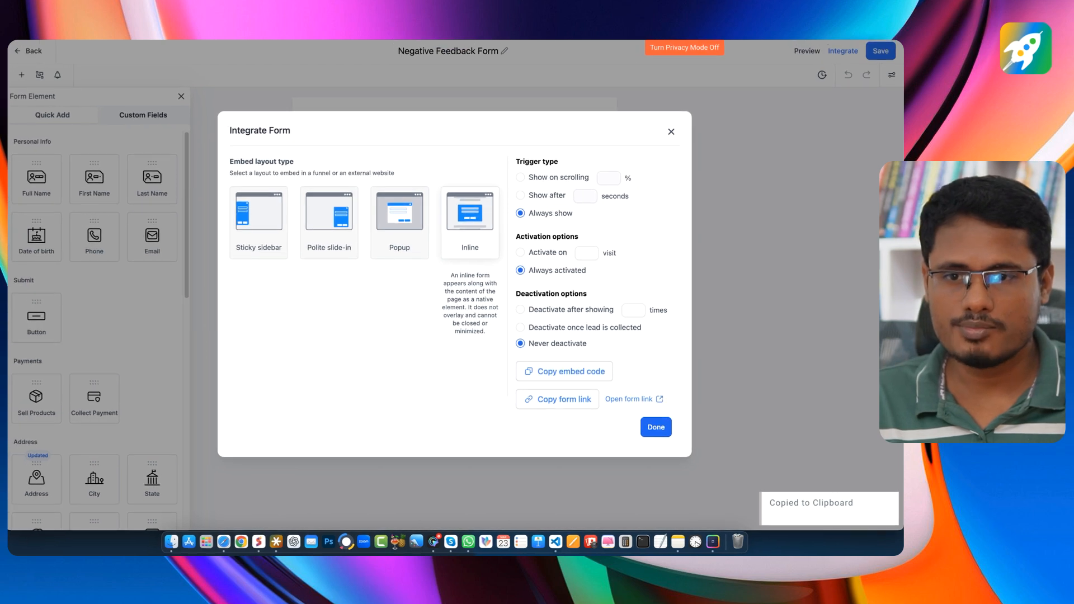
pyautogui.click(386, 20)
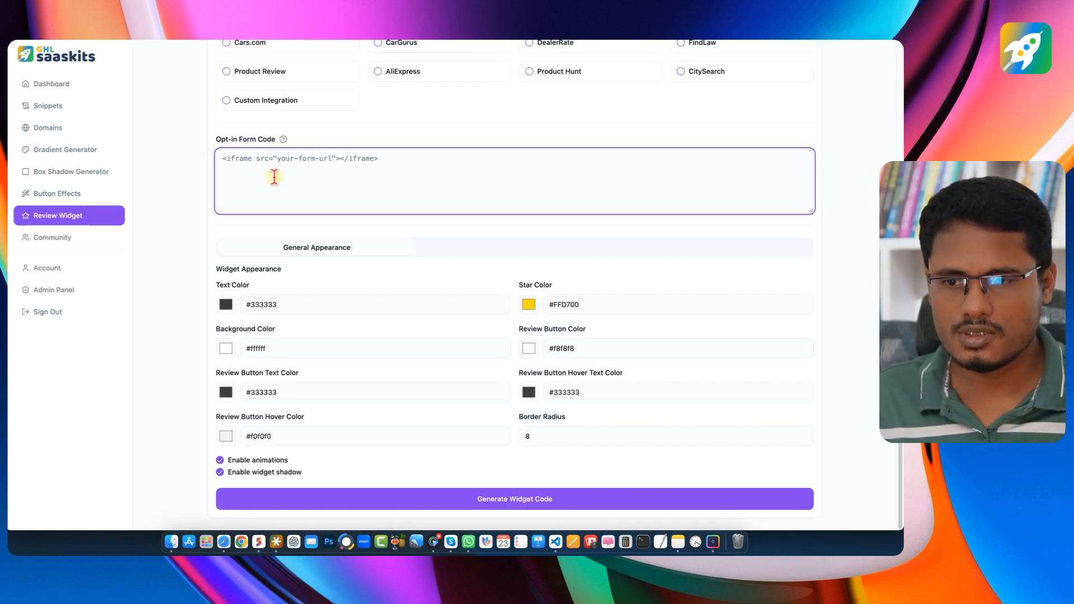
pyautogui.press('super+v')
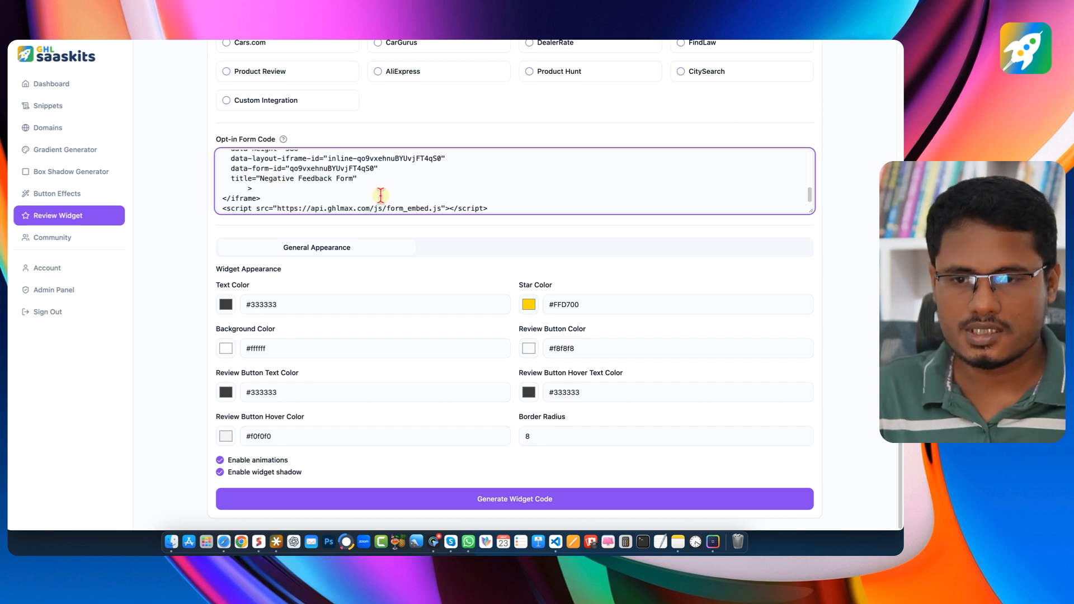
# Step: Enlarge the Opt-in Form Code box and cut the form_embed.js script line from the end of the pasted code
pyautogui.moveTo(814, 214); pyautogui.dragTo(815, 255)
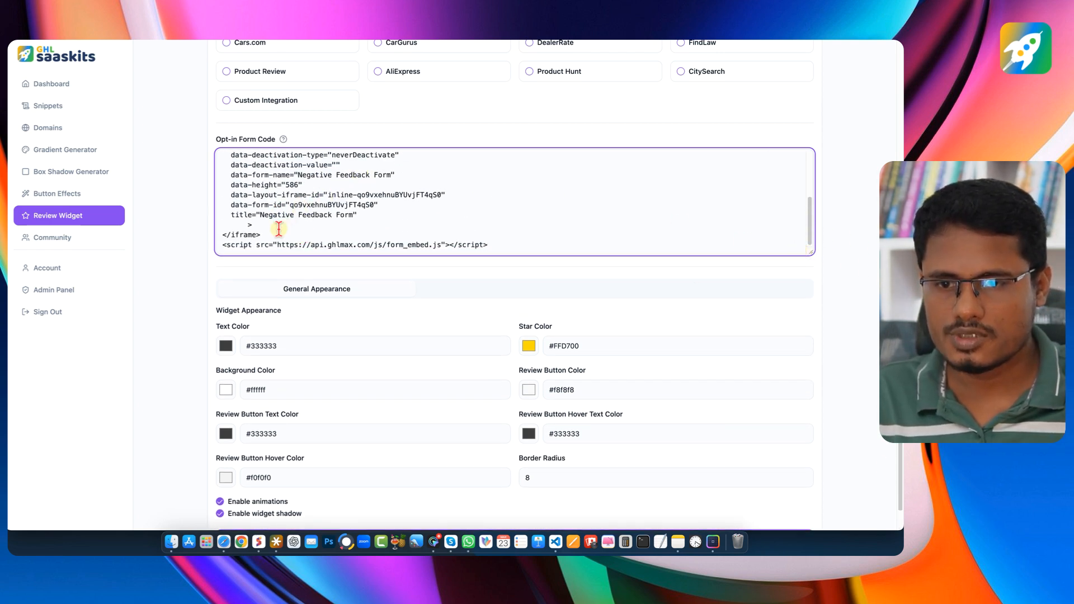
pyautogui.moveTo(272, 231); pyautogui.dragTo(186, 132)
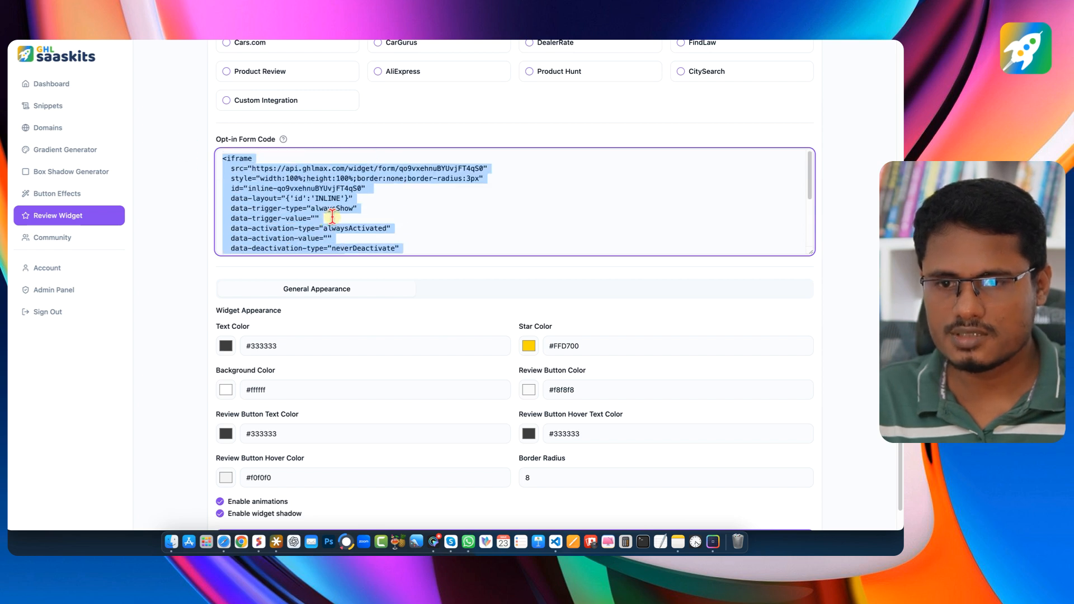
pyautogui.scroll(-5, 244, 214)
pyautogui.click(235, 204)
pyautogui.moveTo(216, 203); pyautogui.dragTo(513, 205)
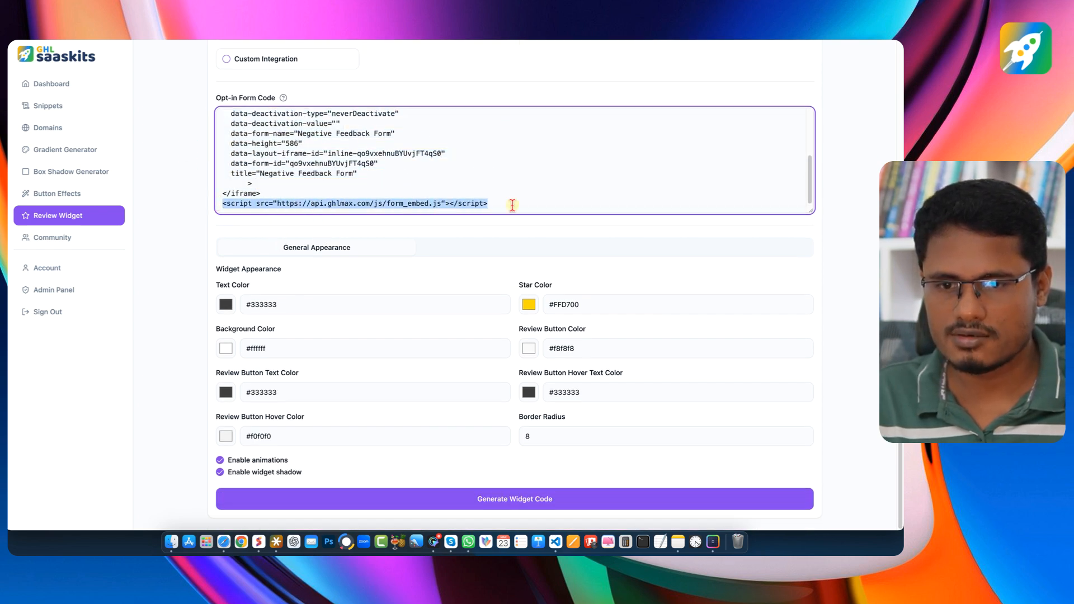
pyautogui.rightClick(396, 204)
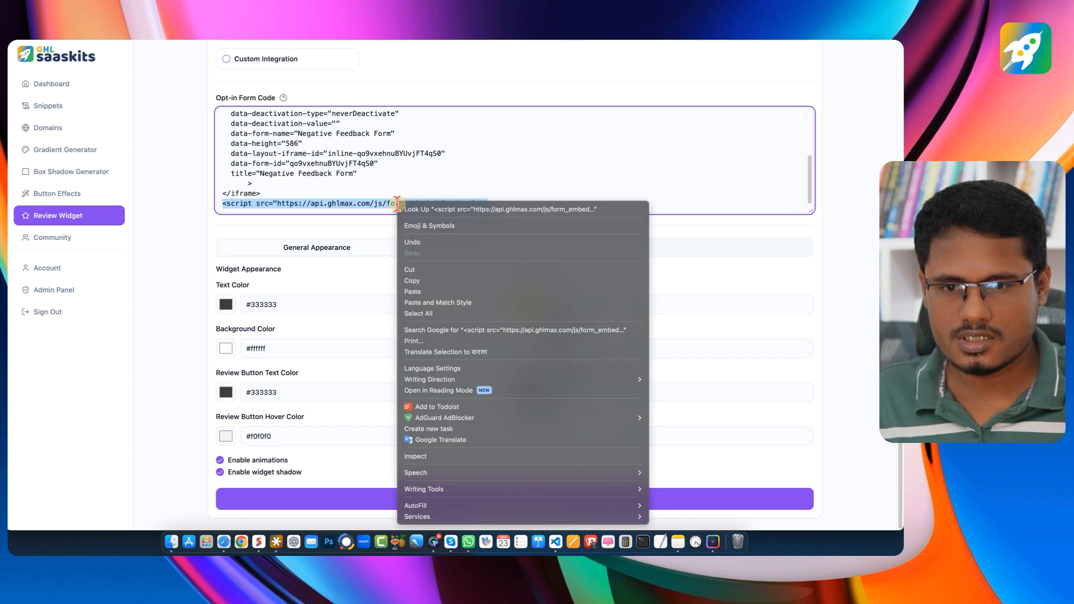
pyautogui.click(423, 270)
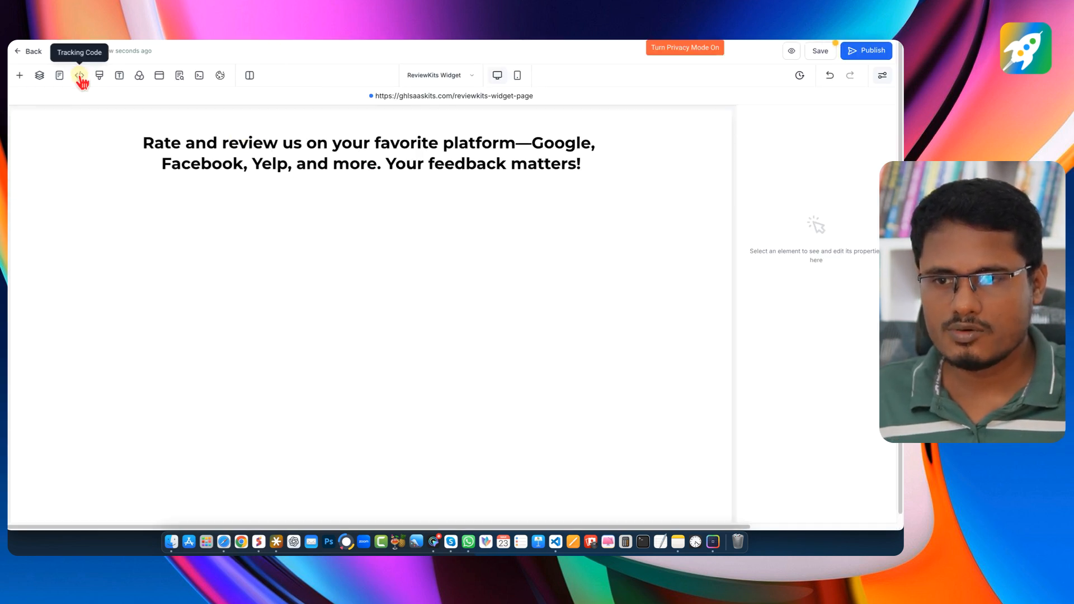
# Step: Paste the form_embed.js script into the ReviewKits Widget page's header tracking code and save it
pyautogui.click(80, 76)
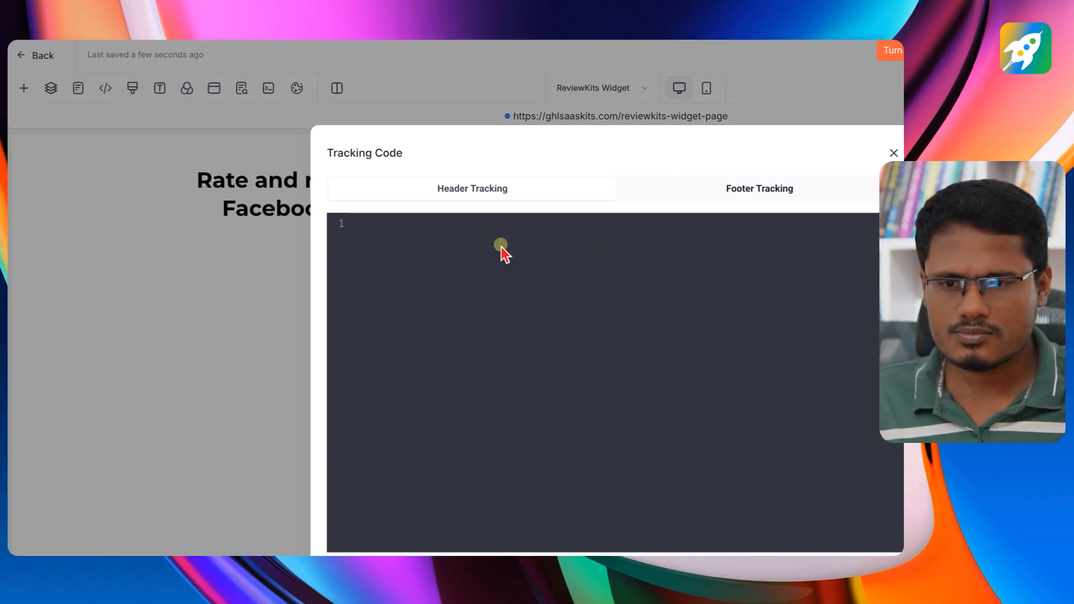
pyautogui.hotkey('ctrl', 'v')
pyautogui.moveTo(734, 224); pyautogui.dragTo(317, 222)
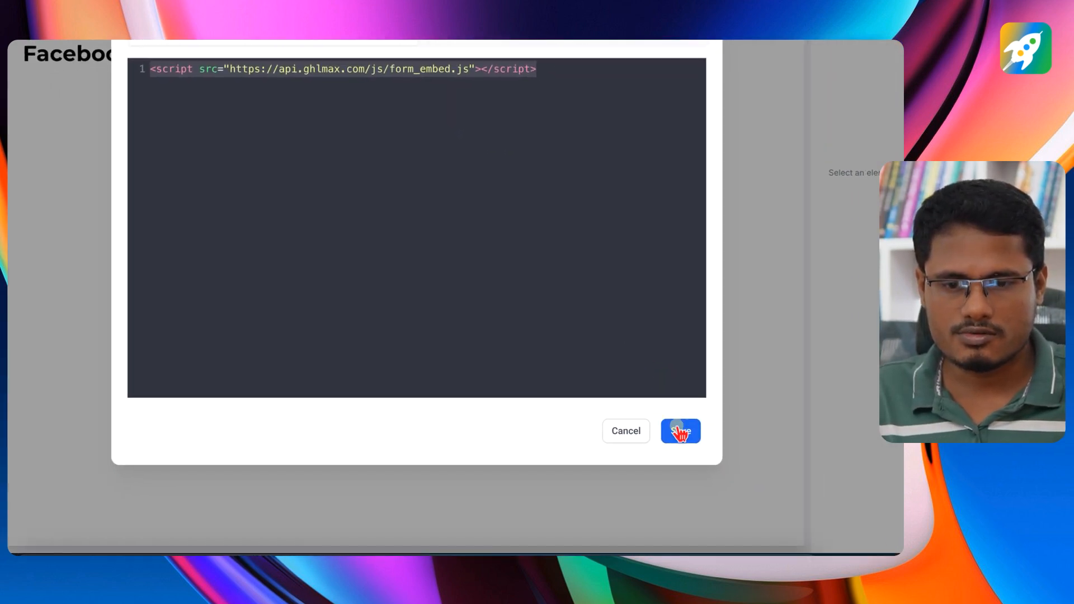
pyautogui.click(681, 431)
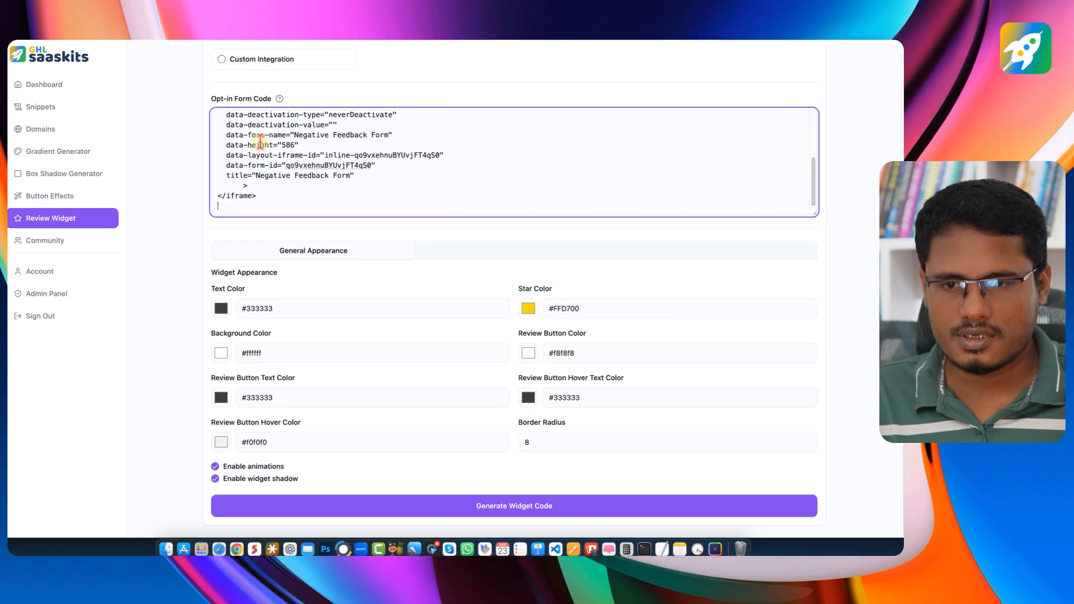
# Step: Review the end of the pasted opt-in form code and the widget's color, border radius, animation and shadow settings
pyautogui.scroll(10, 280, 163)
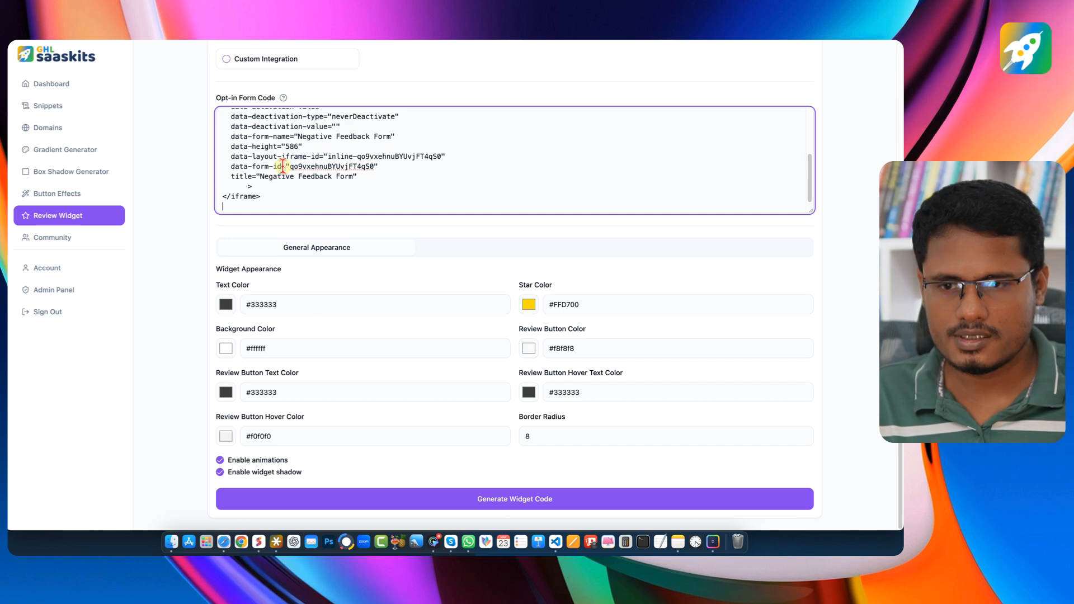
pyautogui.scroll(-5, 272, 140)
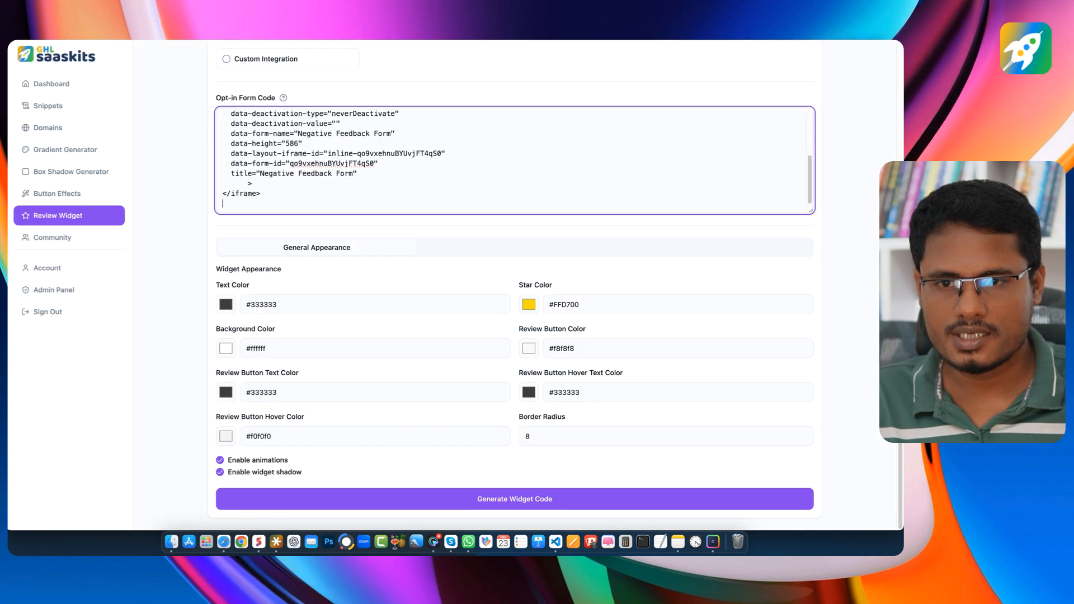
pyautogui.click(277, 252)
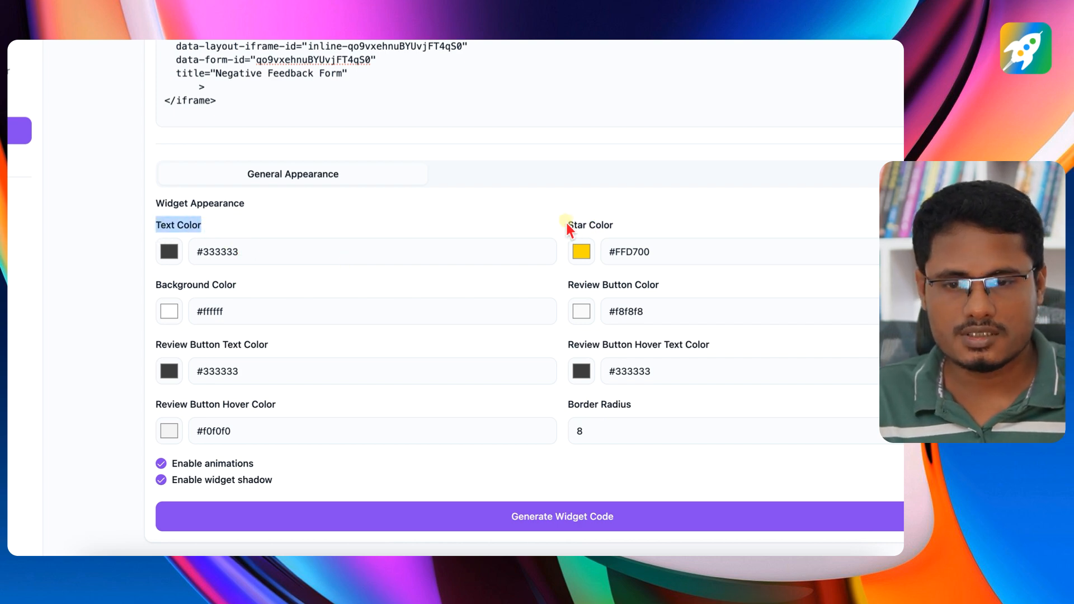
pyautogui.moveTo(566, 222); pyautogui.dragTo(620, 223)
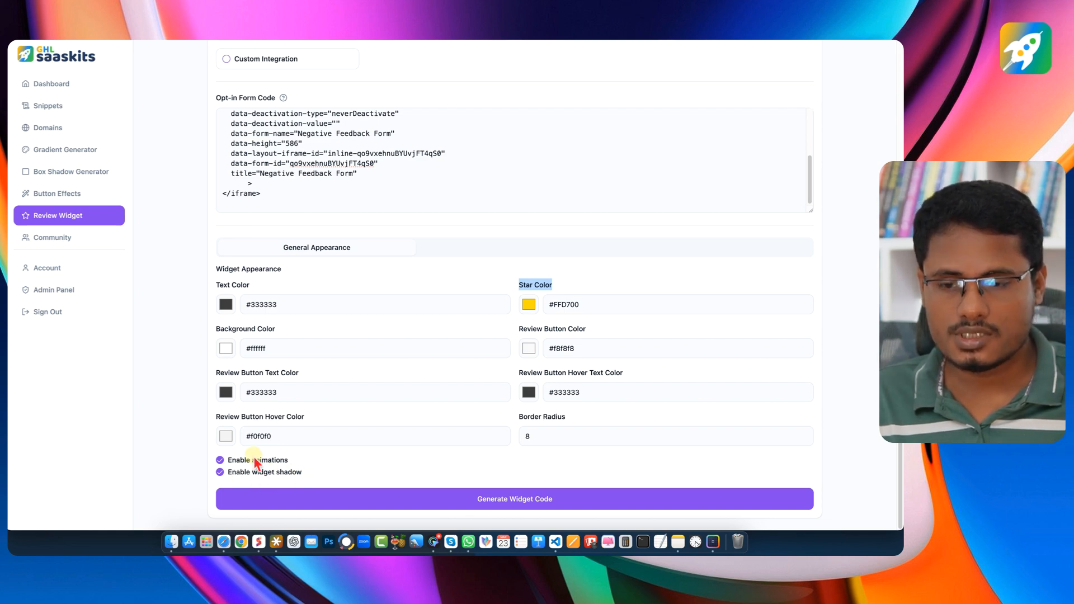
pyautogui.click(220, 461)
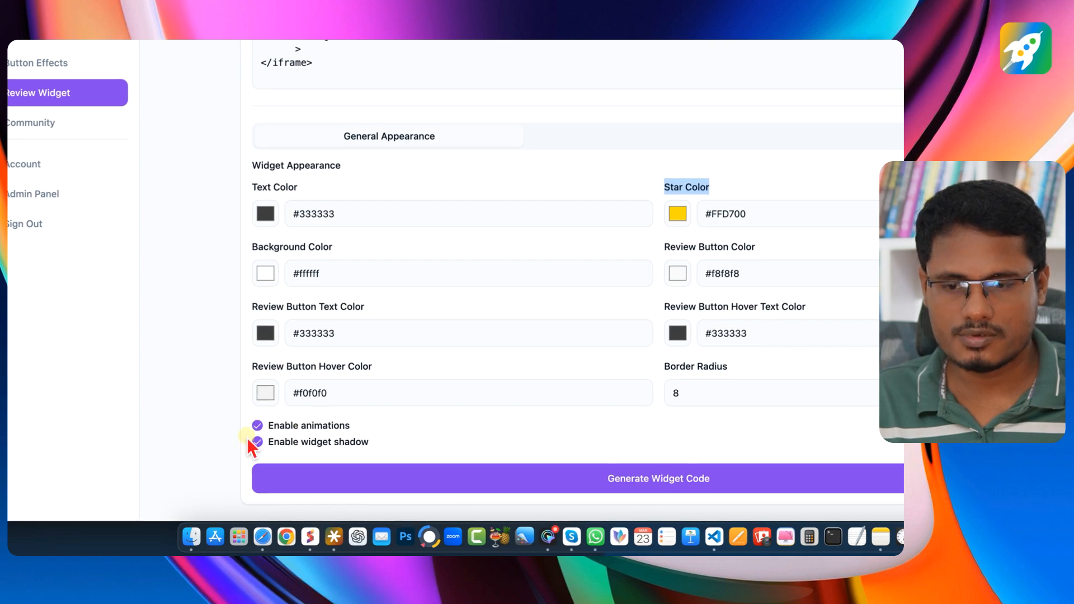
# Step: Preview the widget, give it a five-star rating to see the review links, and reset it
pyautogui.scroll(15, 462, 397)
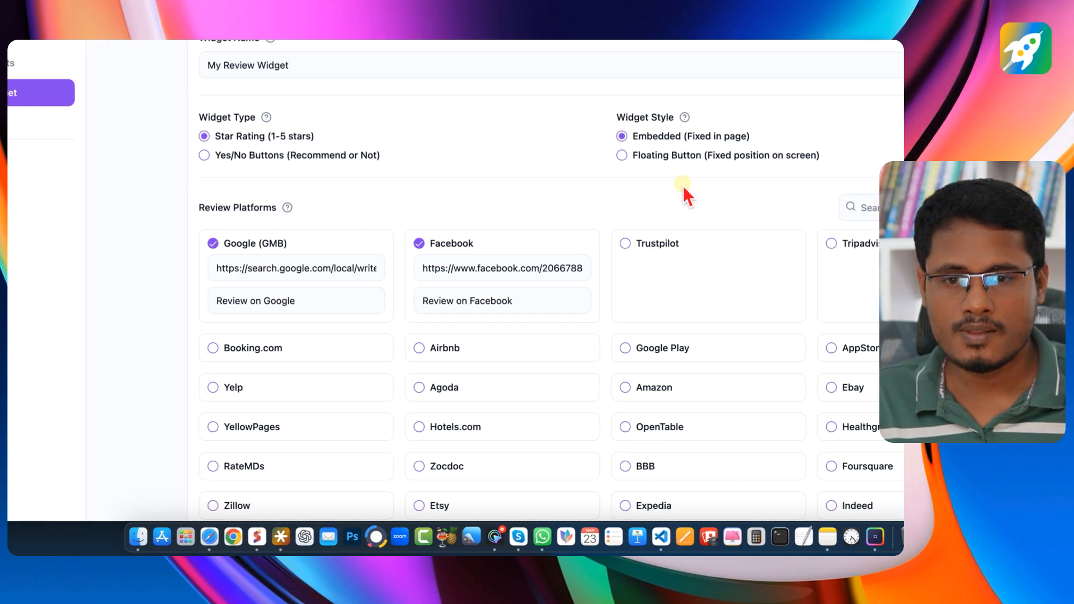
pyautogui.scroll(3, 683, 186)
pyautogui.click(510, 137)
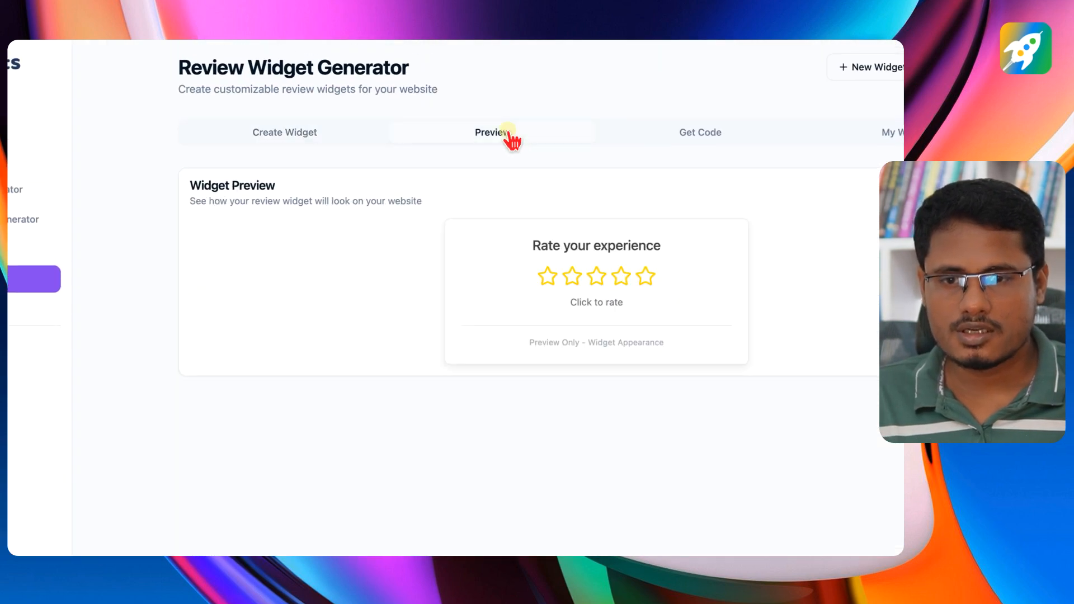
pyautogui.click(662, 275)
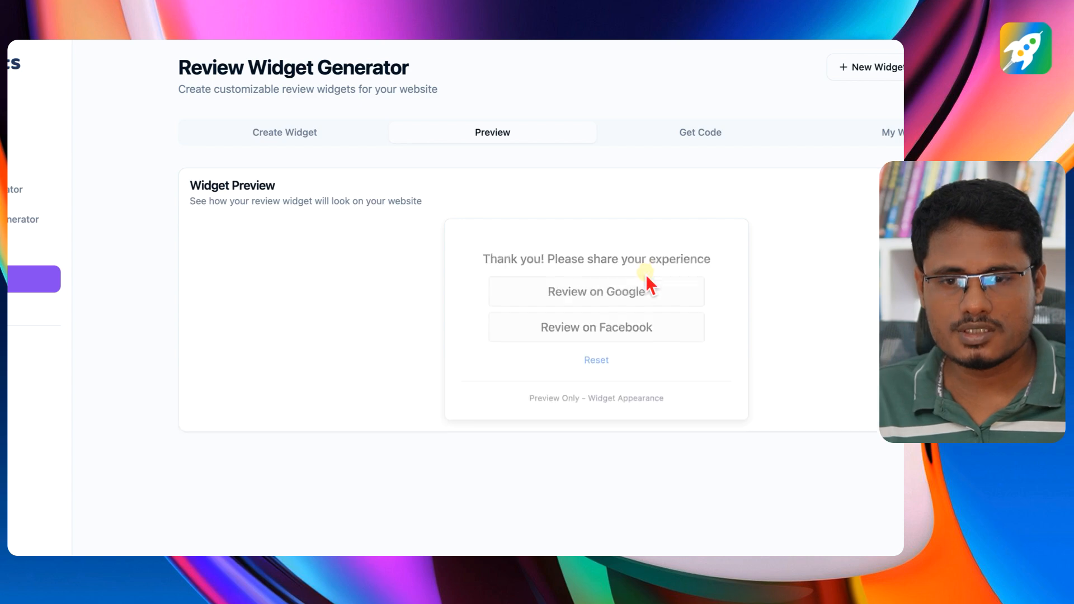
pyautogui.click(596, 359)
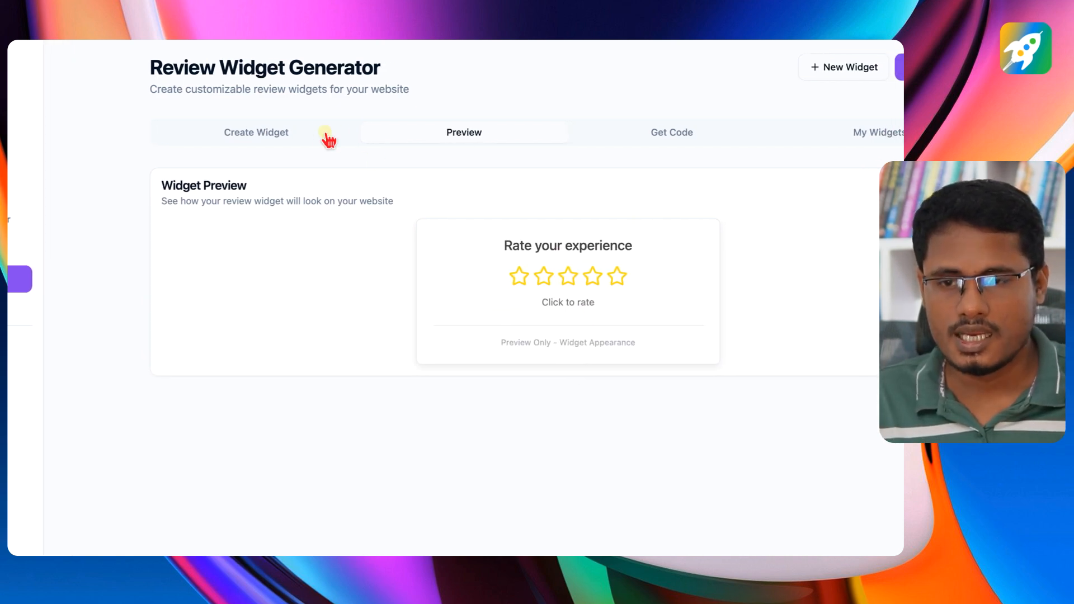
# Step: Generate the widget code from the configuration, copy it, and switch to the ReviewKits Widget page in the page builder
pyautogui.click(336, 133)
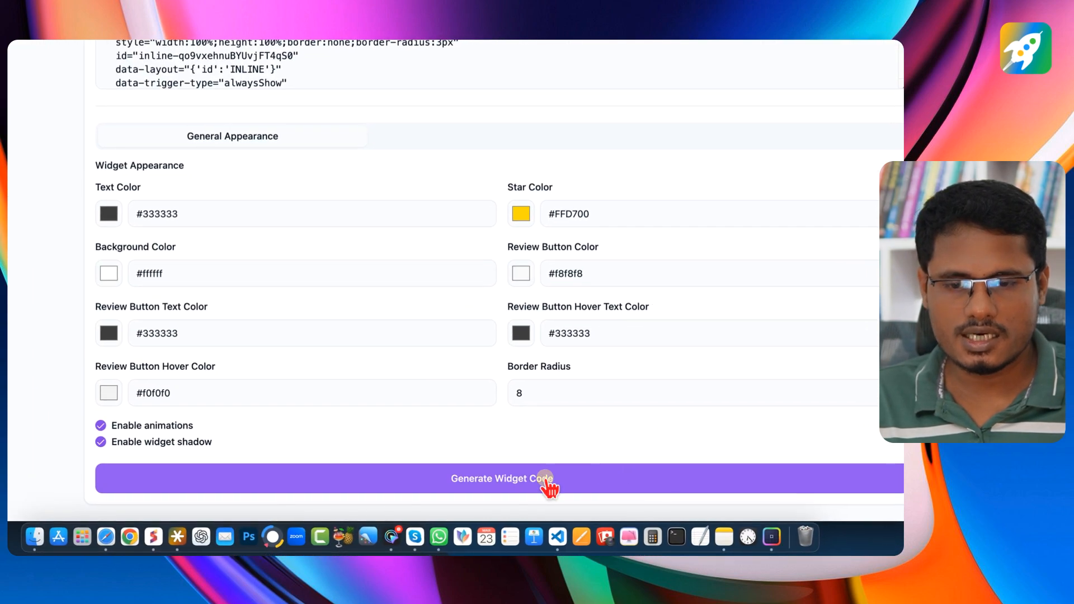
pyautogui.click(565, 479)
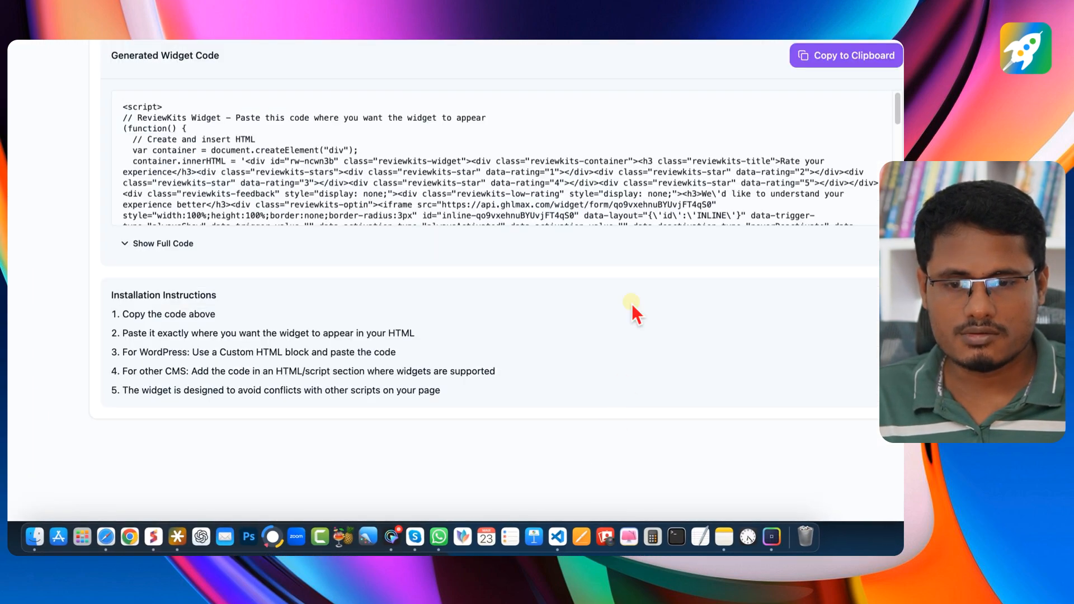
pyautogui.scroll(3, 636, 313)
pyautogui.scroll(2, 639, 327)
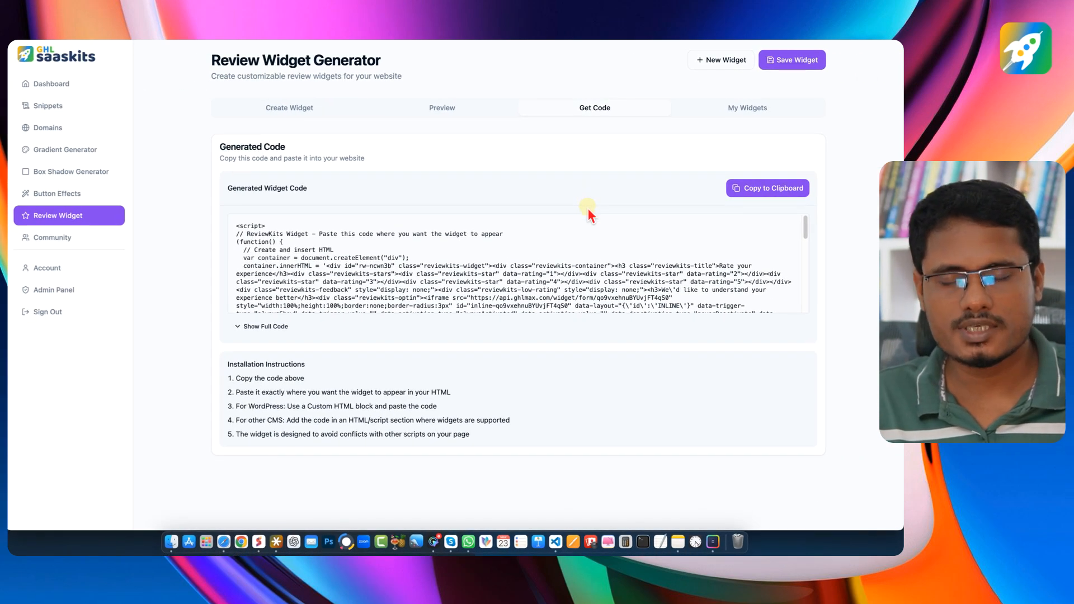
pyautogui.click(761, 189)
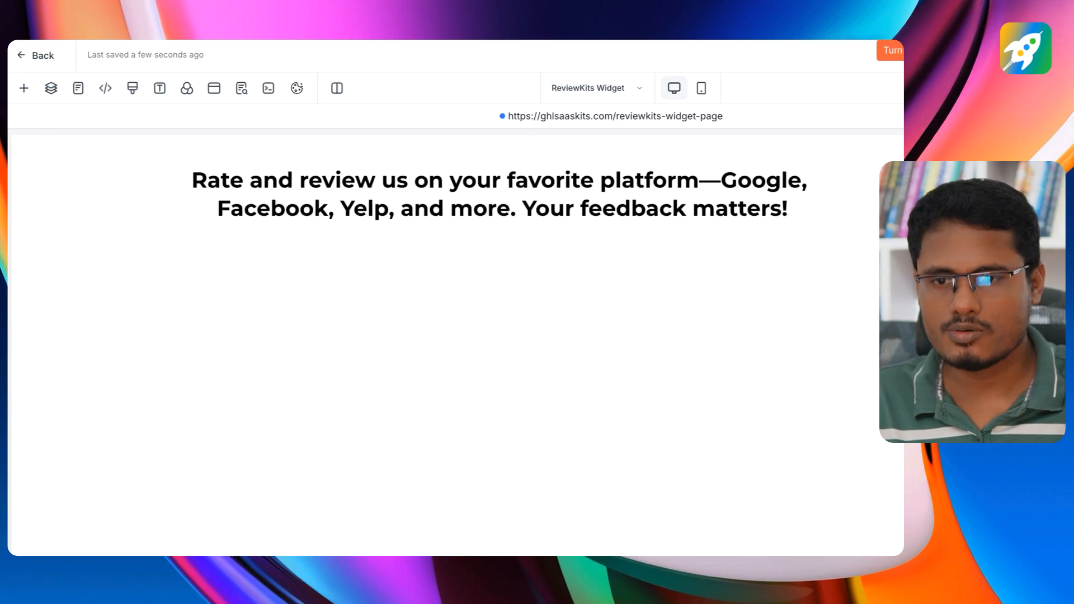
pyautogui.click(500, 225)
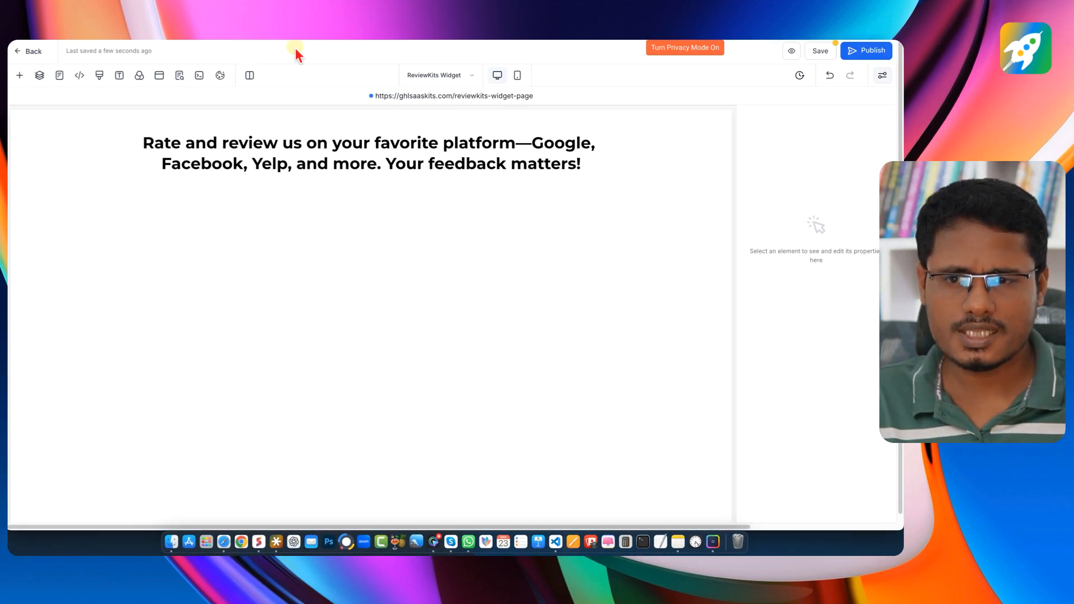
pyautogui.click(371, 172)
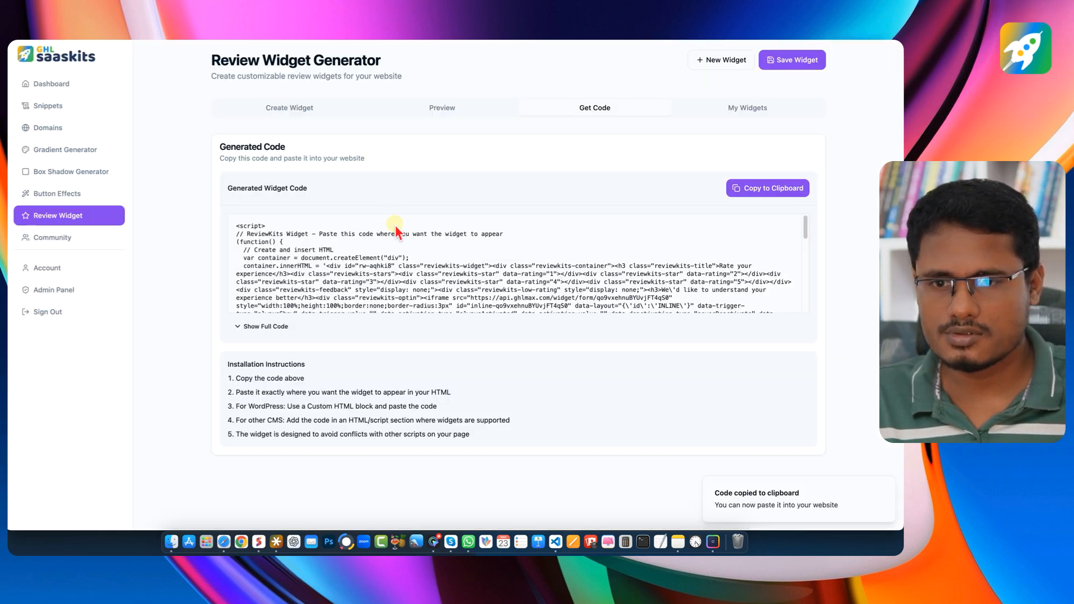
# Step: Examine the widget type in the widget configuration and compare the Embedded (Fixed in page) and Floating Button styles
pyautogui.click(299, 108)
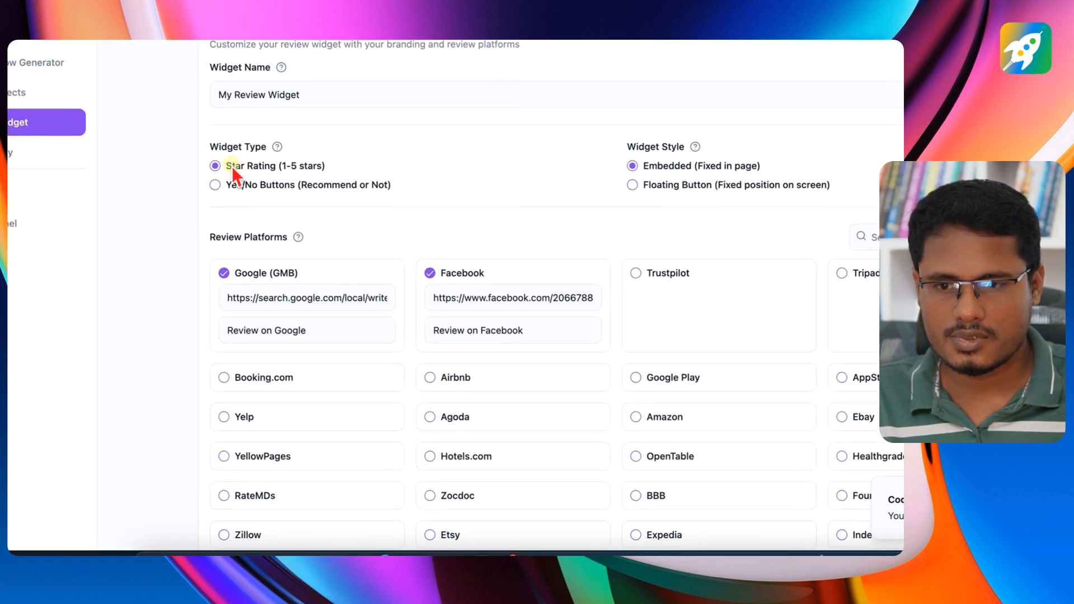
pyautogui.moveTo(640, 162); pyautogui.dragTo(752, 164)
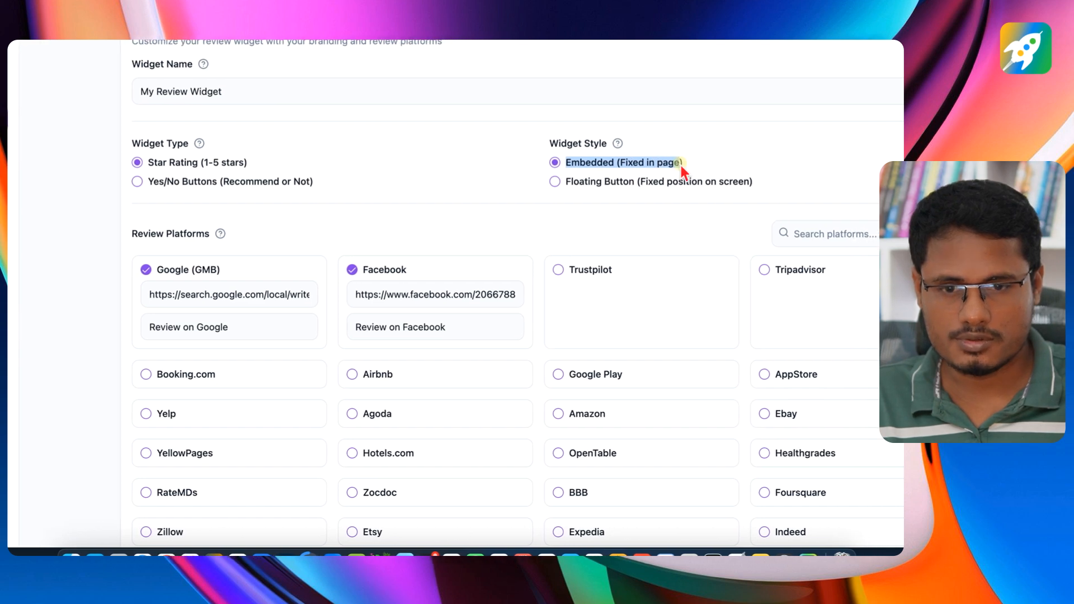
pyautogui.click(574, 188)
pyautogui.scroll(1, 568, 173)
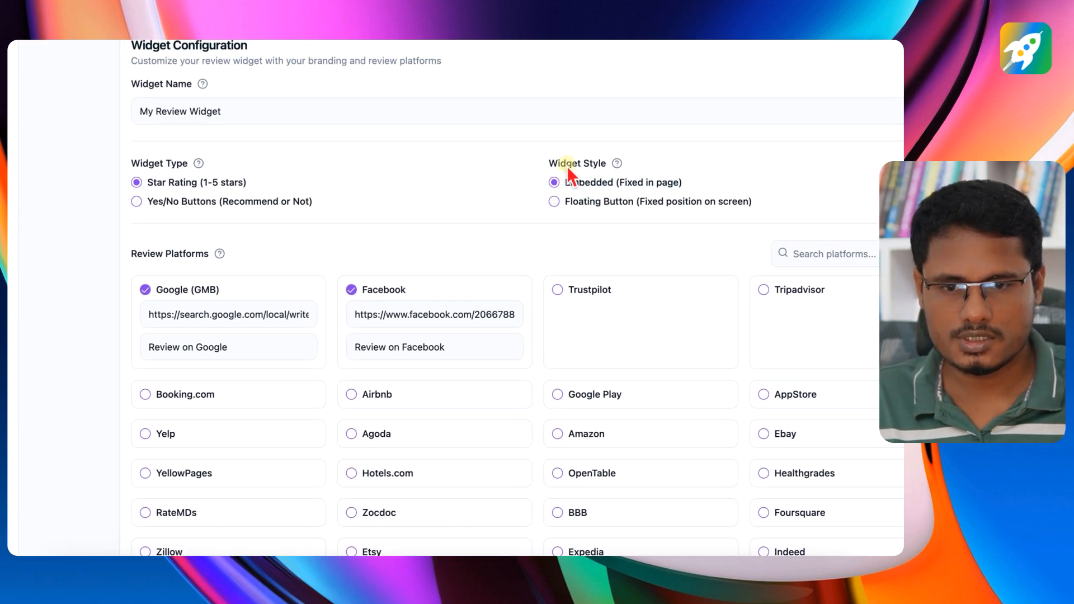
pyautogui.moveTo(566, 186); pyautogui.dragTo(692, 185)
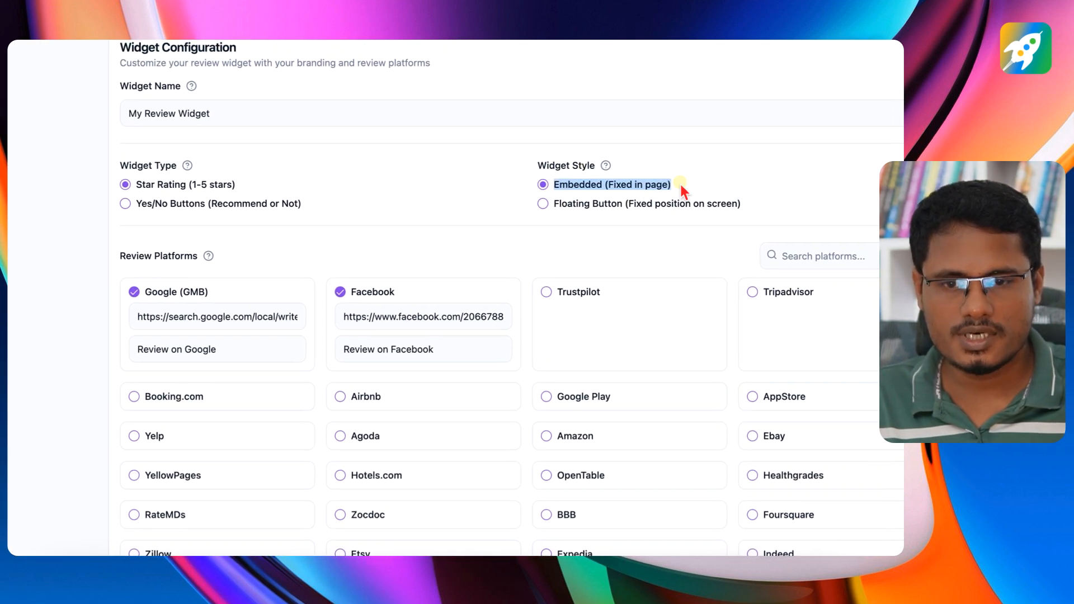
pyautogui.click(569, 207)
pyautogui.moveTo(555, 204); pyautogui.dragTo(622, 204)
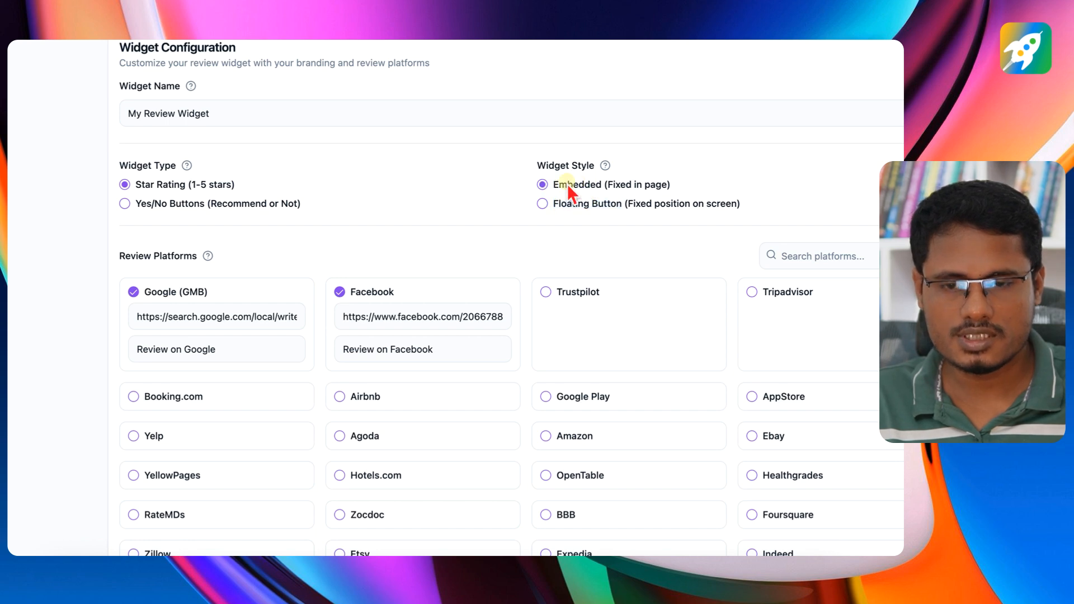
pyautogui.scroll(3, 566, 184)
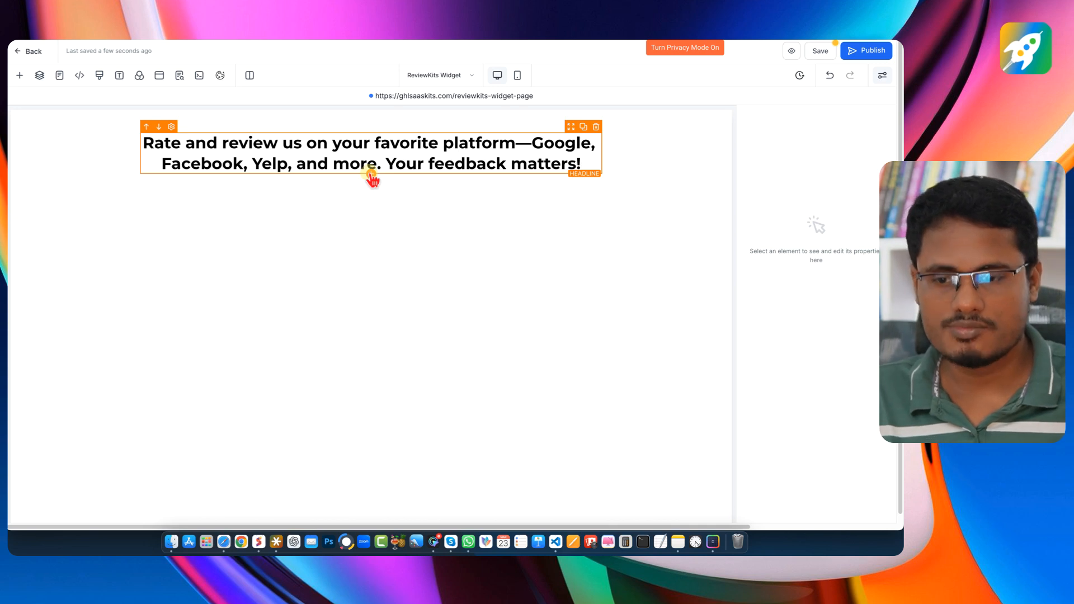
# Step: Set the bottom margin of the page's headline to 20 px
pyautogui.click(418, 153)
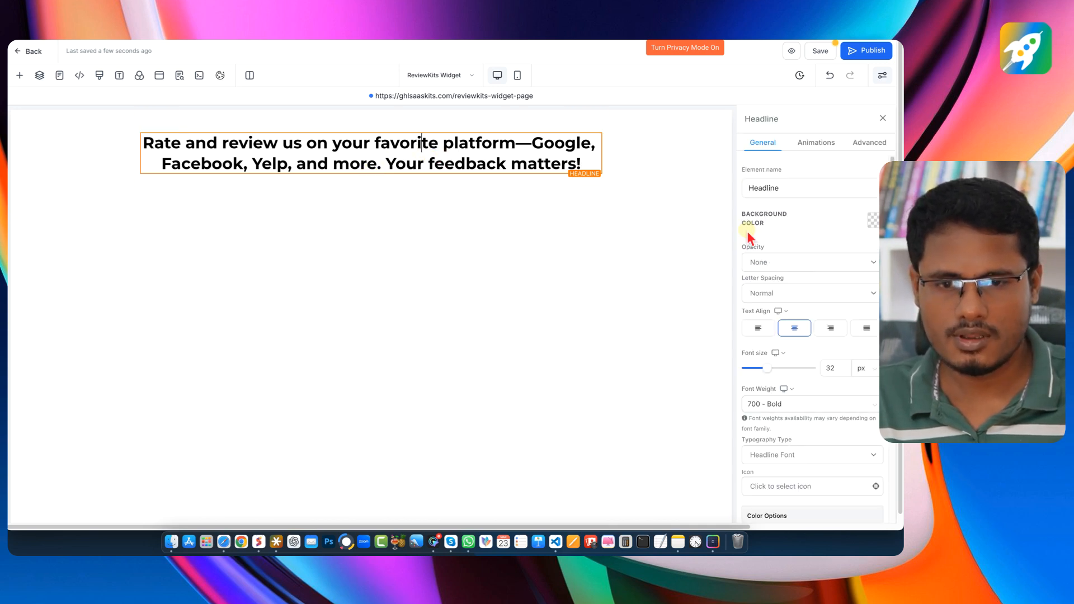
pyautogui.scroll(-6, 870, 384)
pyautogui.click(816, 480)
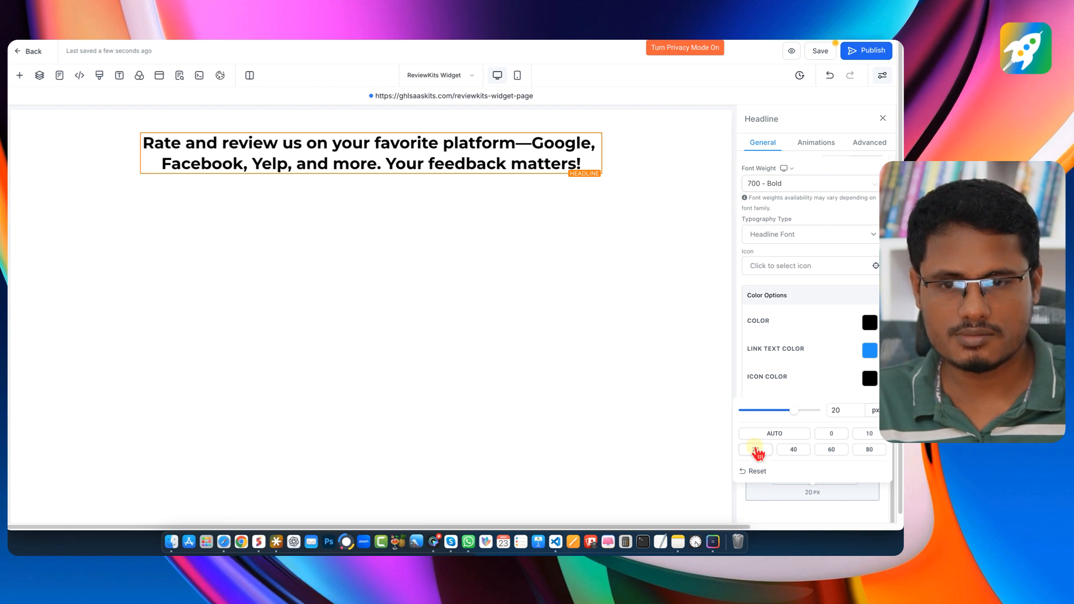
# Step: Add a custom Code element directly below the headline
pyautogui.click(371, 174)
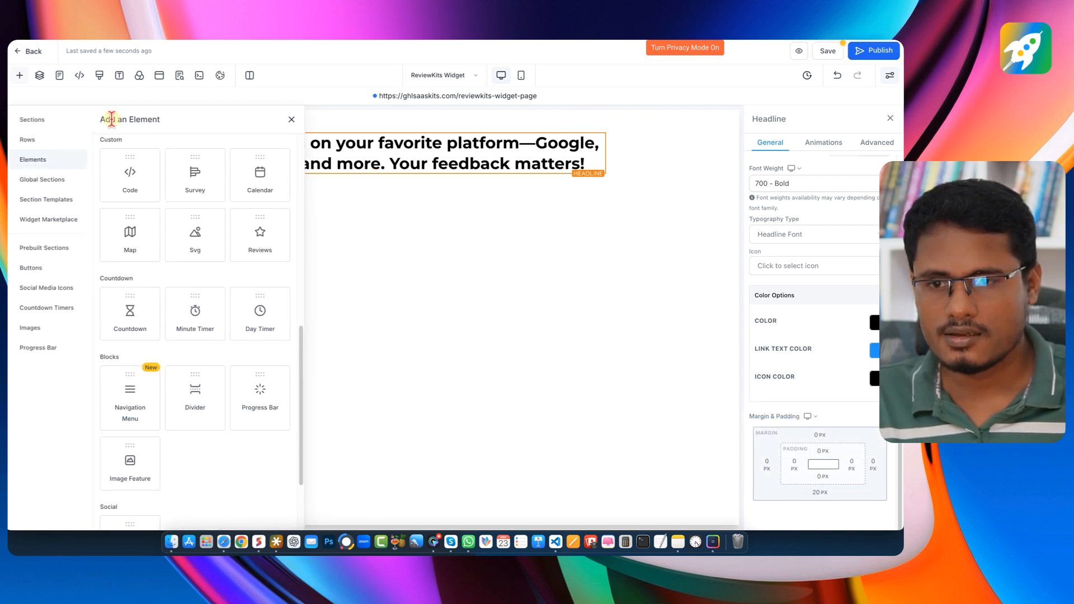
pyautogui.click(129, 181)
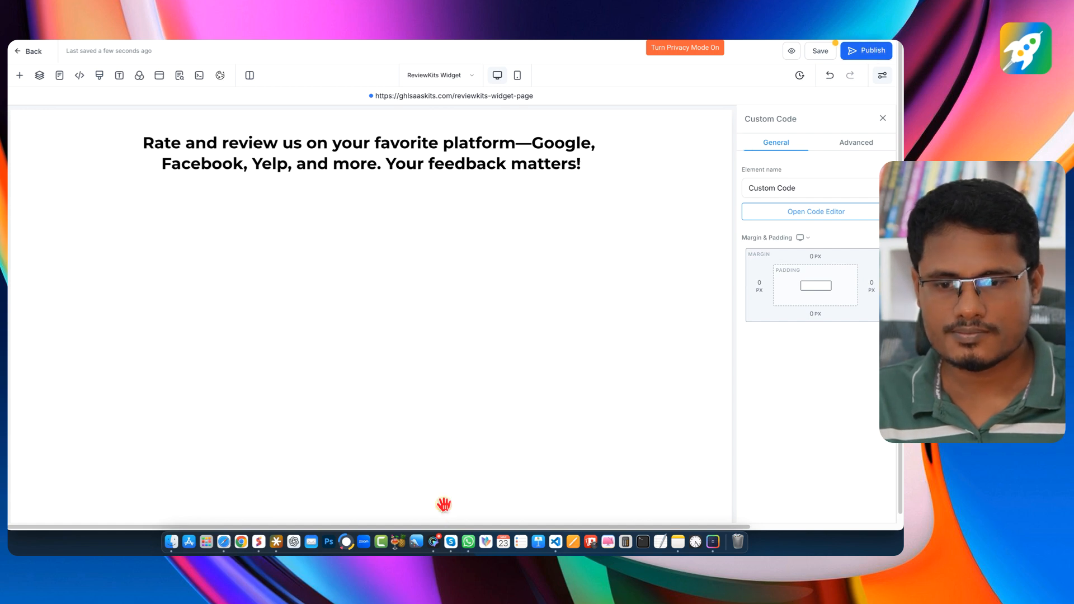
pyautogui.moveTo(436, 201)
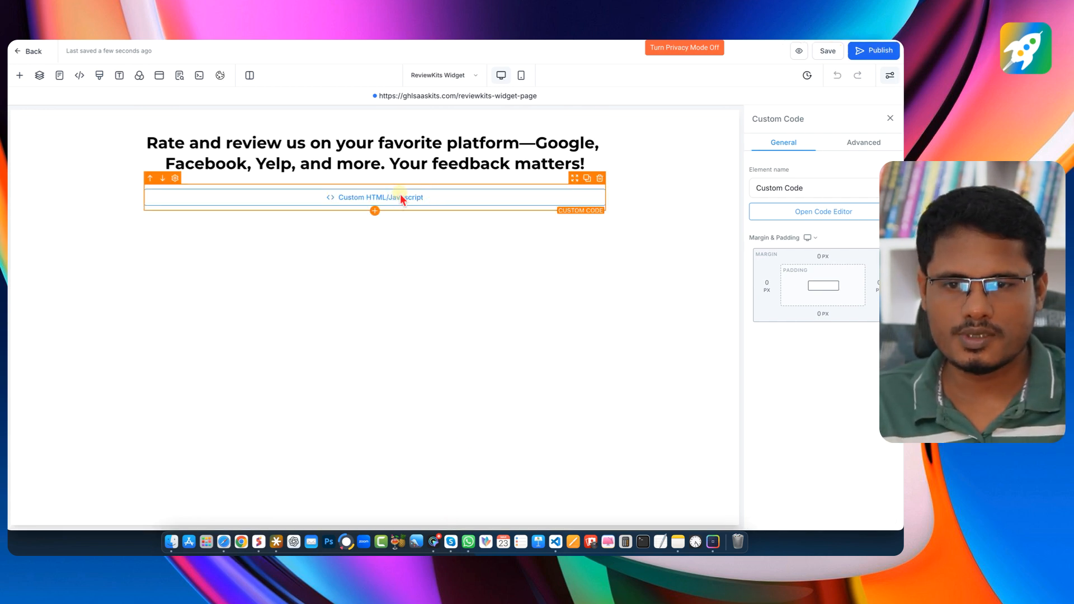
# Step: Paste the generated widget code into the custom code element, save it, and publish the page
pyautogui.click(819, 212)
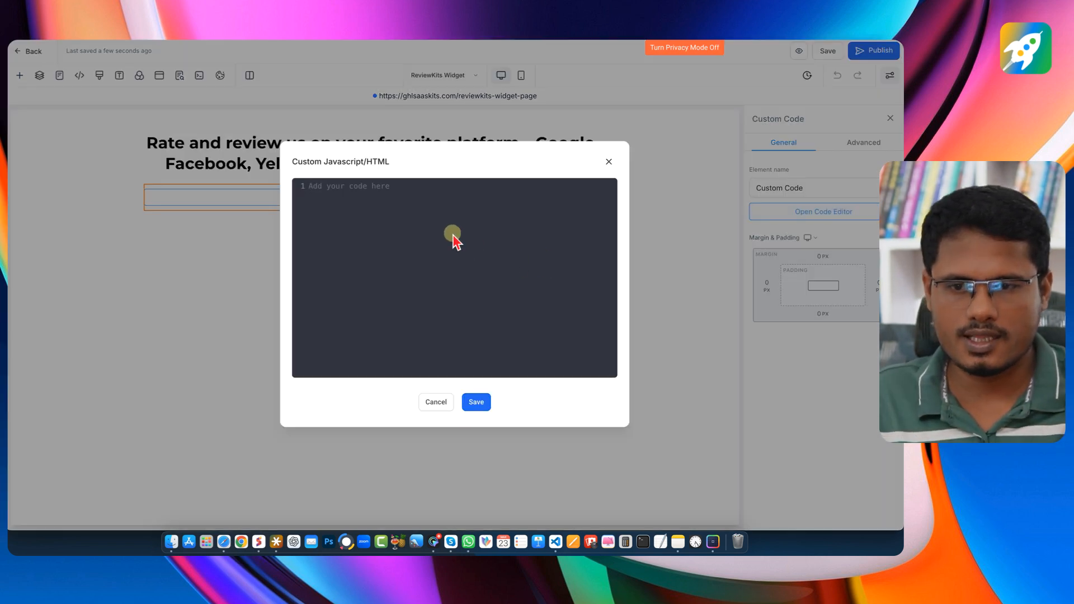
pyautogui.press('super+v')
pyautogui.scroll(10, 427, 305)
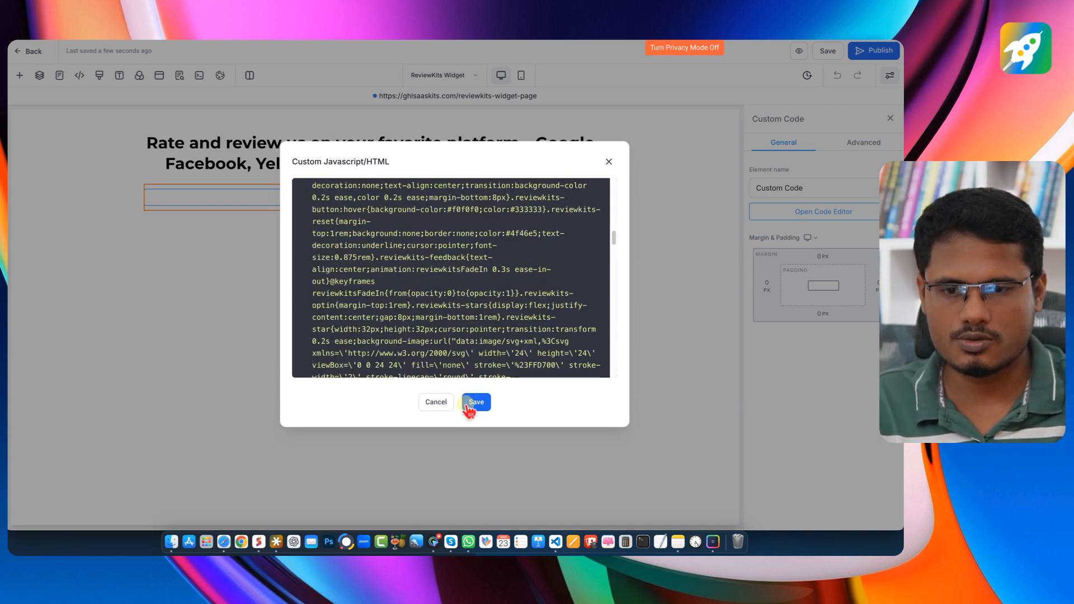
pyautogui.click(480, 403)
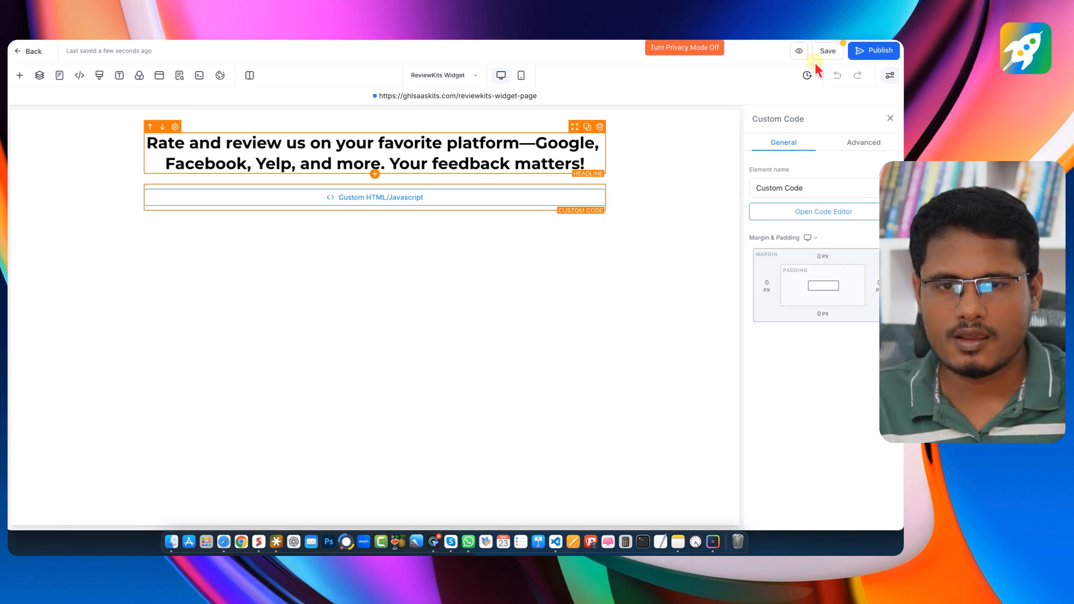
pyautogui.click(871, 51)
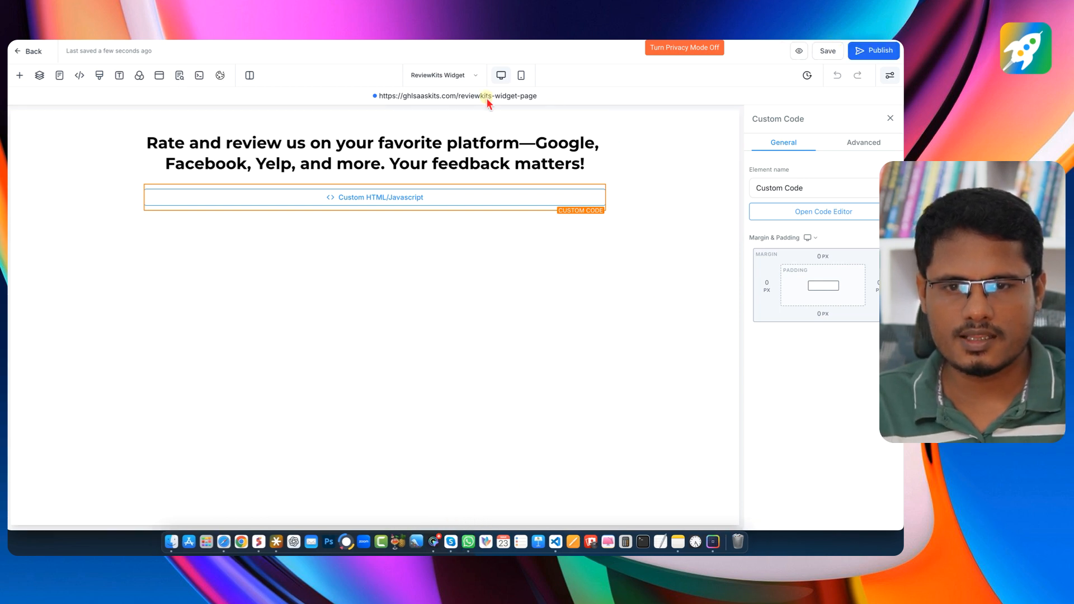
# Step: Open the live ReviewKits Widget page and test the widget with five-star and one-star ratings, resetting it after each
pyautogui.click(473, 95)
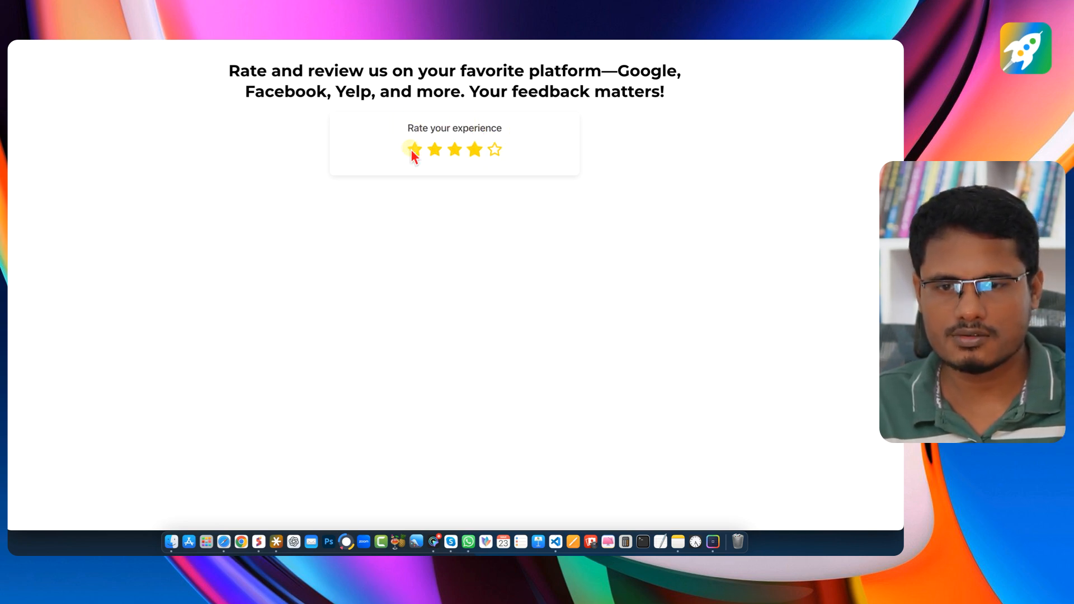
pyautogui.click(494, 150)
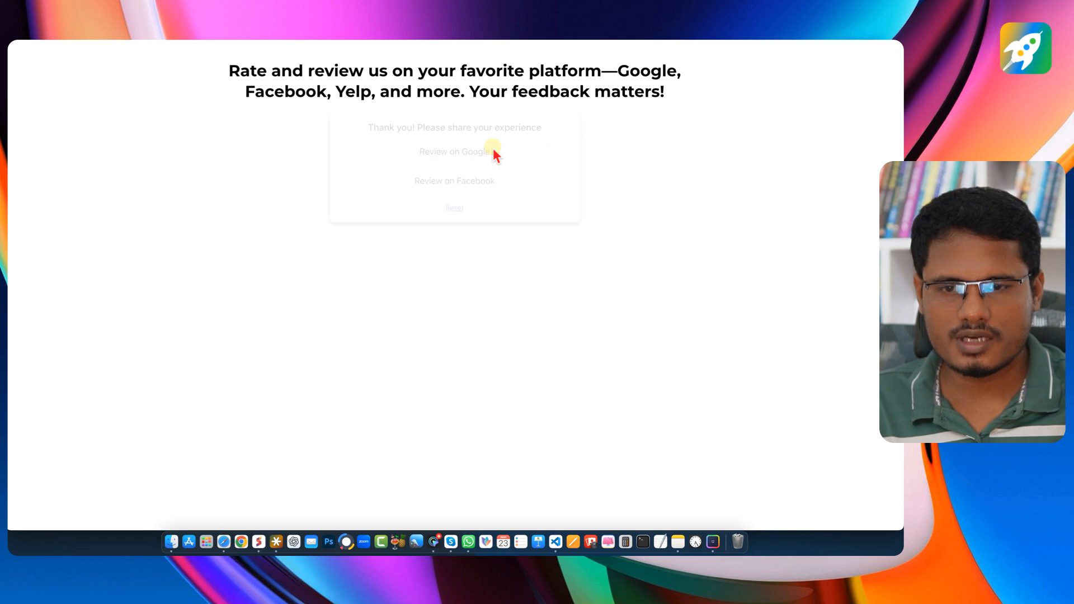
pyautogui.click(455, 209)
pyautogui.click(415, 150)
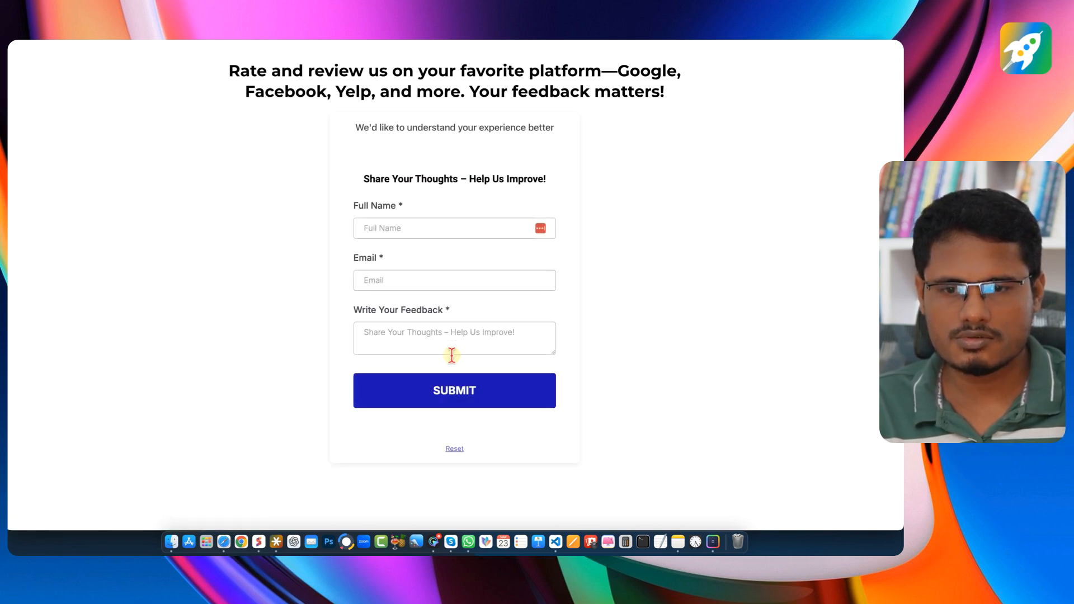
pyautogui.click(454, 449)
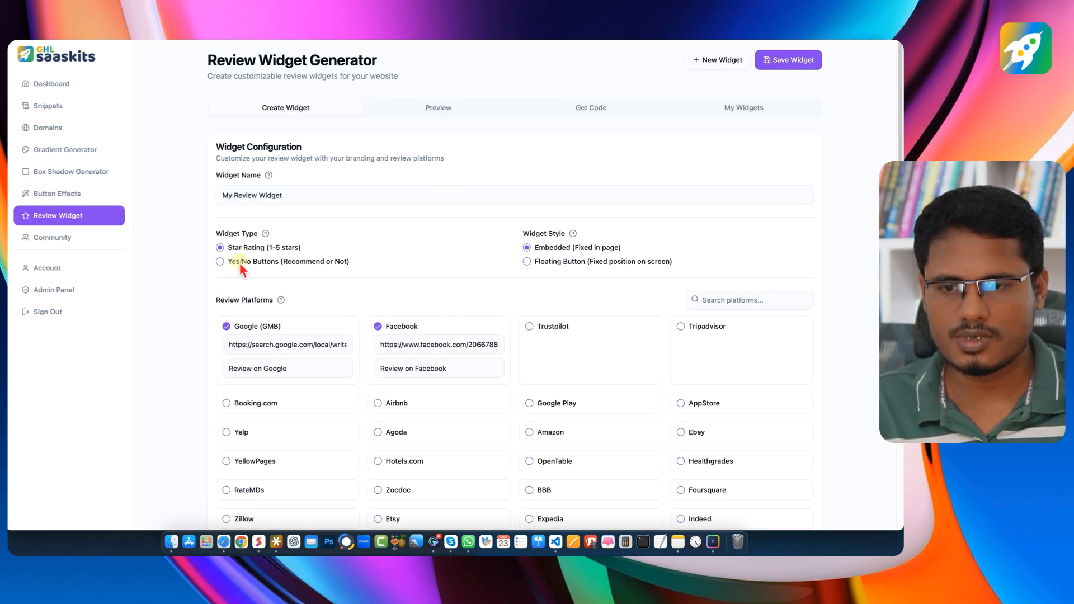
# Step: Review the widget configuration, and set the widget type to Yes/No Buttons (Recommend or Not) with the Embedded (Fixed in page) style
pyautogui.scroll(-15, 347, 176)
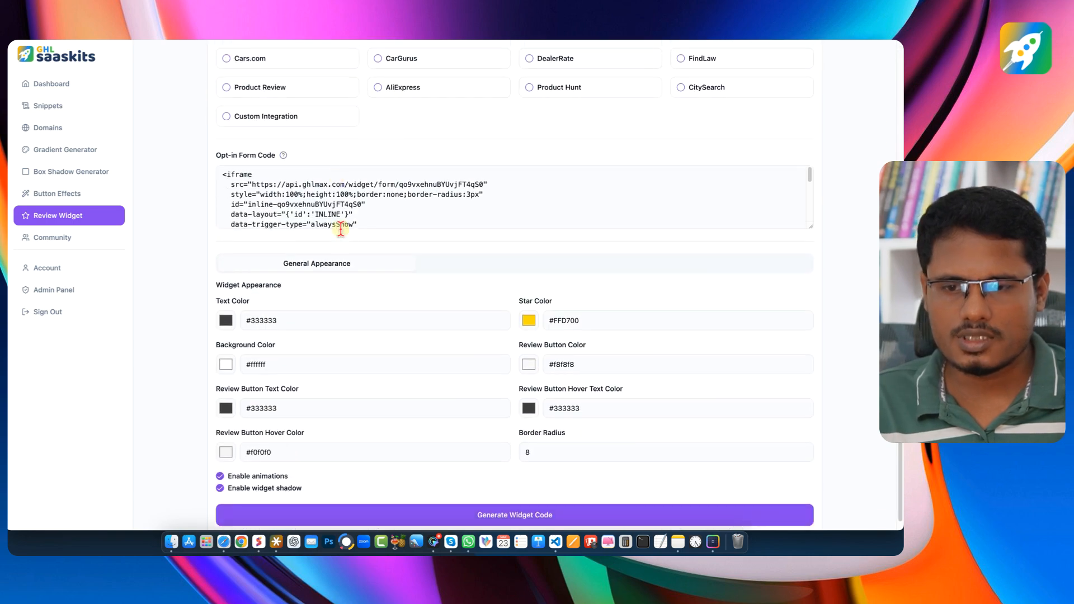
pyautogui.scroll(5, 384, 219)
pyautogui.scroll(10, 515, 148)
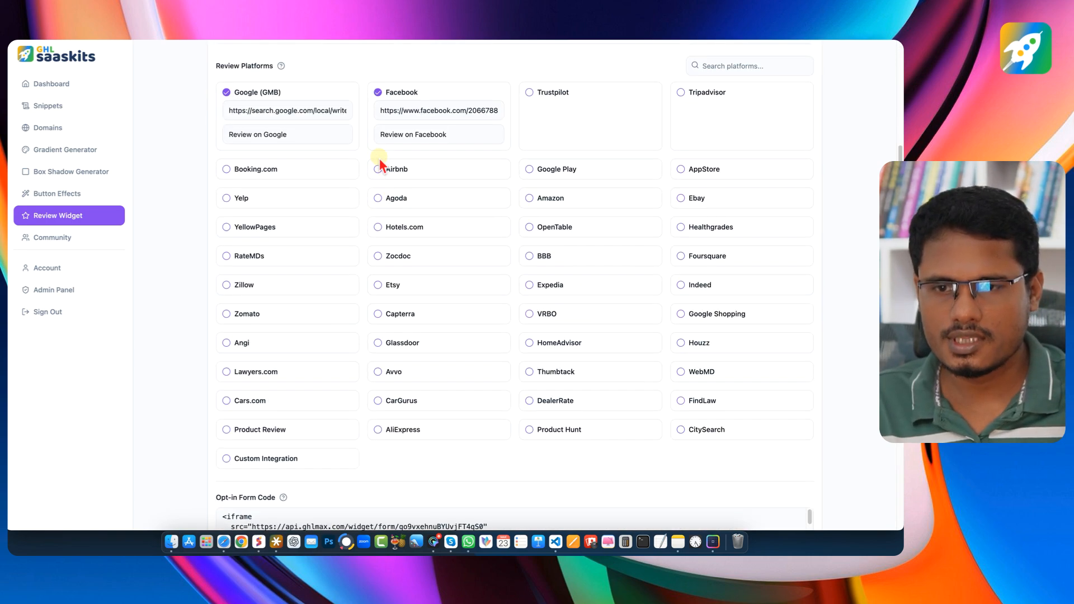
pyautogui.scroll(-5, 376, 185)
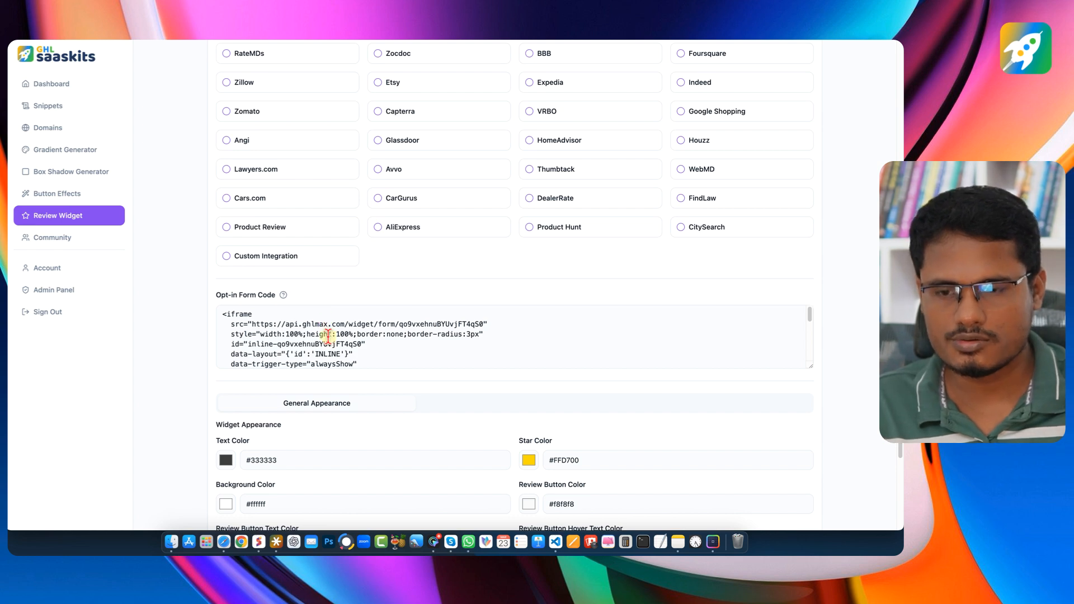
pyautogui.scroll(-5, 328, 337)
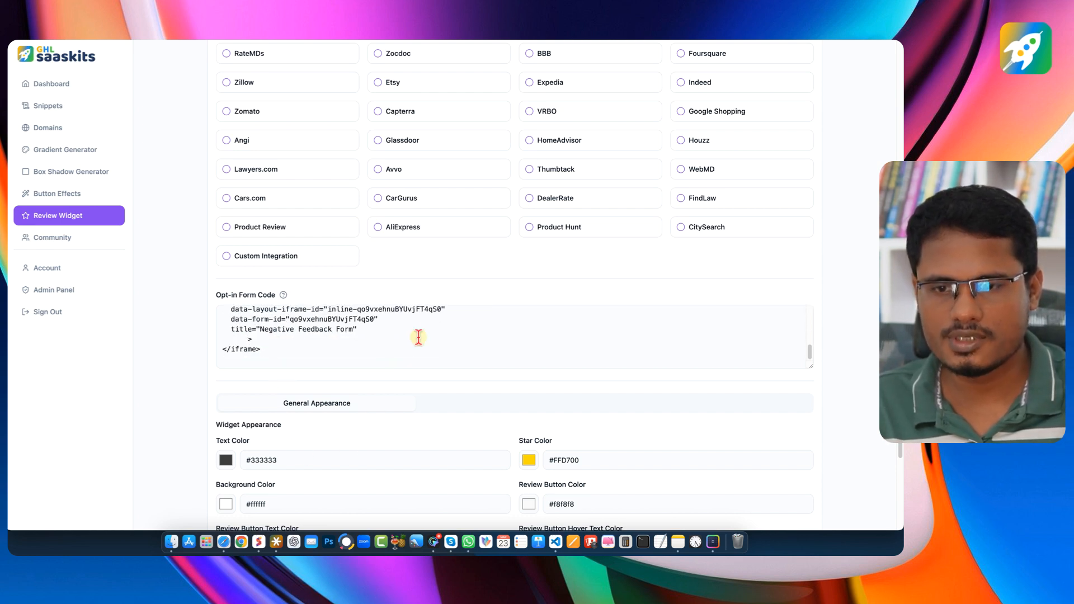
pyautogui.scroll(5, 419, 338)
pyautogui.scroll(8, 427, 200)
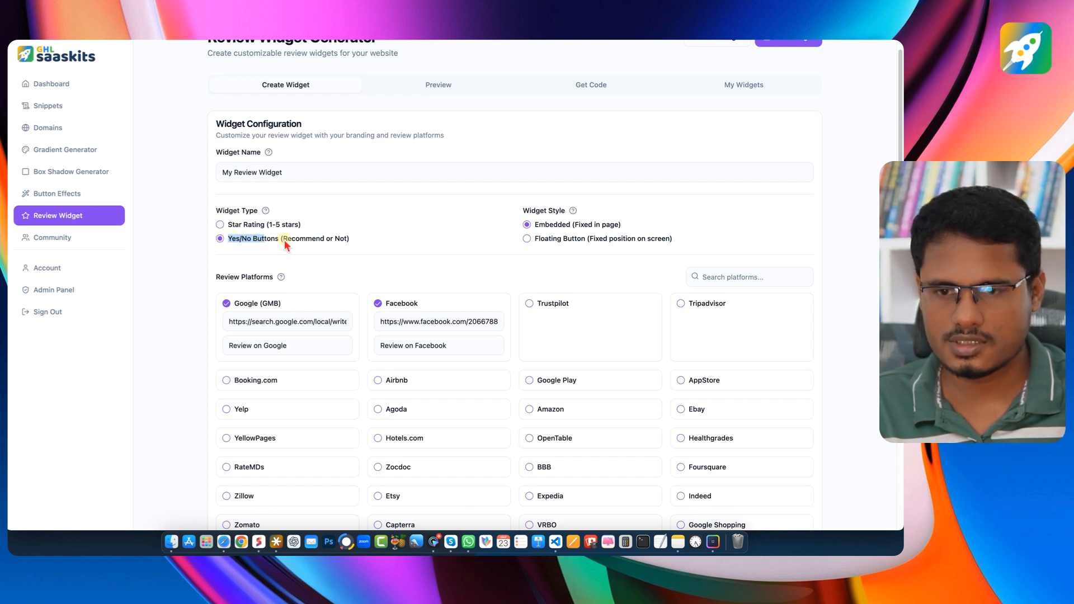
pyautogui.click(363, 244)
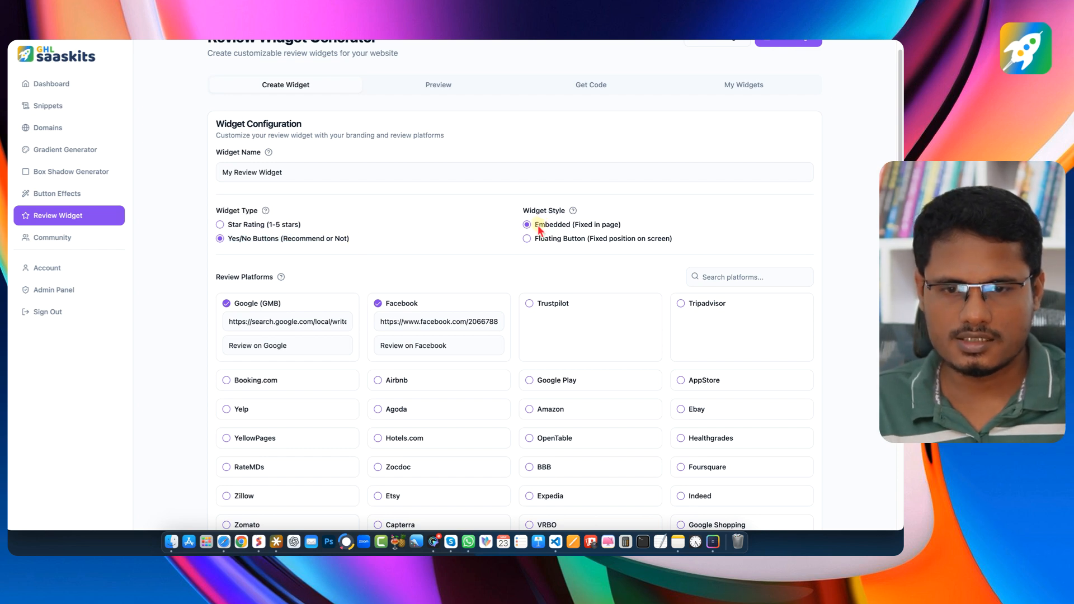
pyautogui.moveTo(541, 230); pyautogui.dragTo(609, 230)
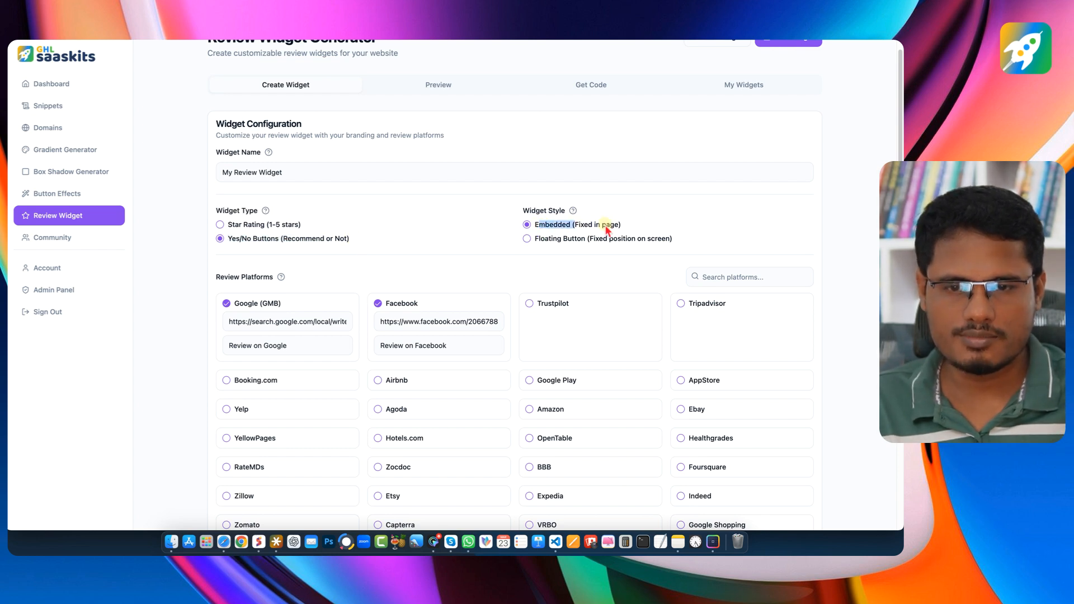
pyautogui.click(526, 227)
# Step: Generate the code for the embedded Yes/No widget and copy it to the clipboard
pyautogui.scroll(-15, 462, 308)
pyautogui.scroll(-1, 469, 370)
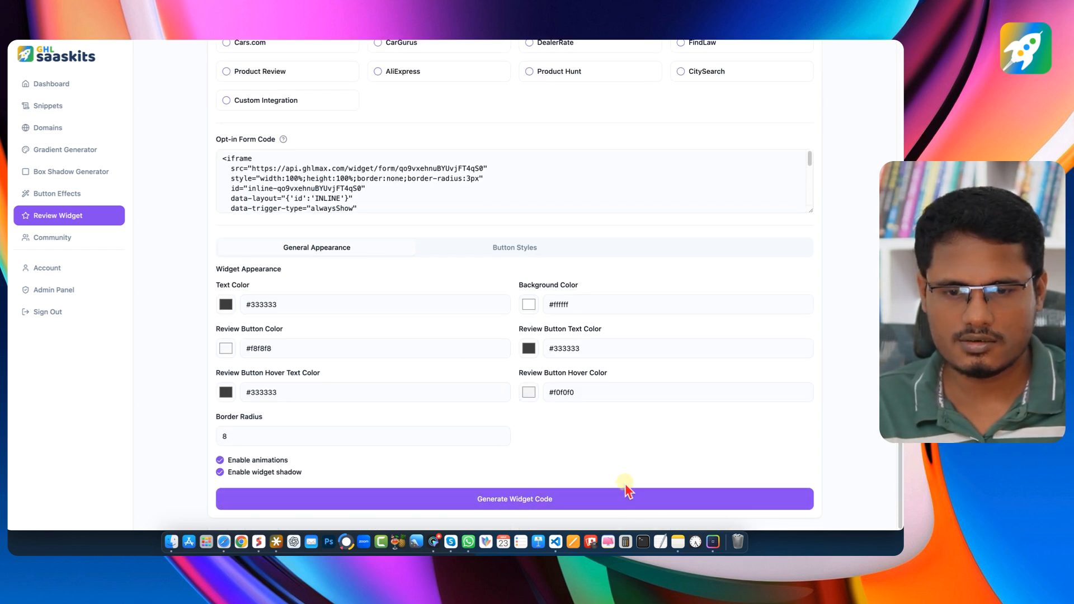
pyautogui.click(555, 499)
pyautogui.click(788, 188)
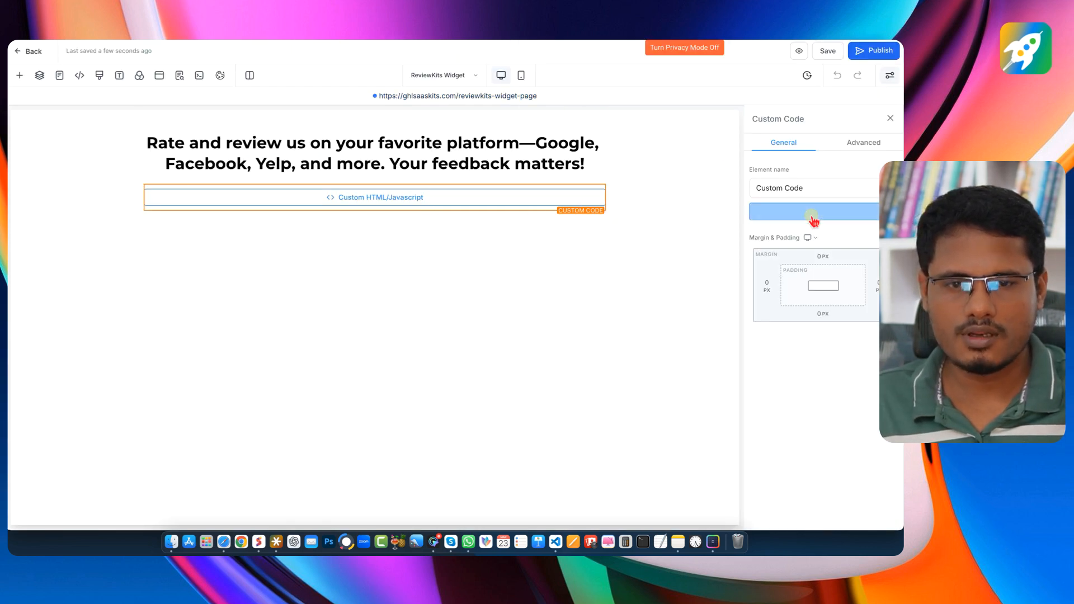
# Step: Replace the custom code element's content on the ReviewKits Widget page with the copied Yes/No widget code, save it, and publish the page
pyautogui.click(814, 211)
pyautogui.press('super+a')
pyautogui.press('super+v')
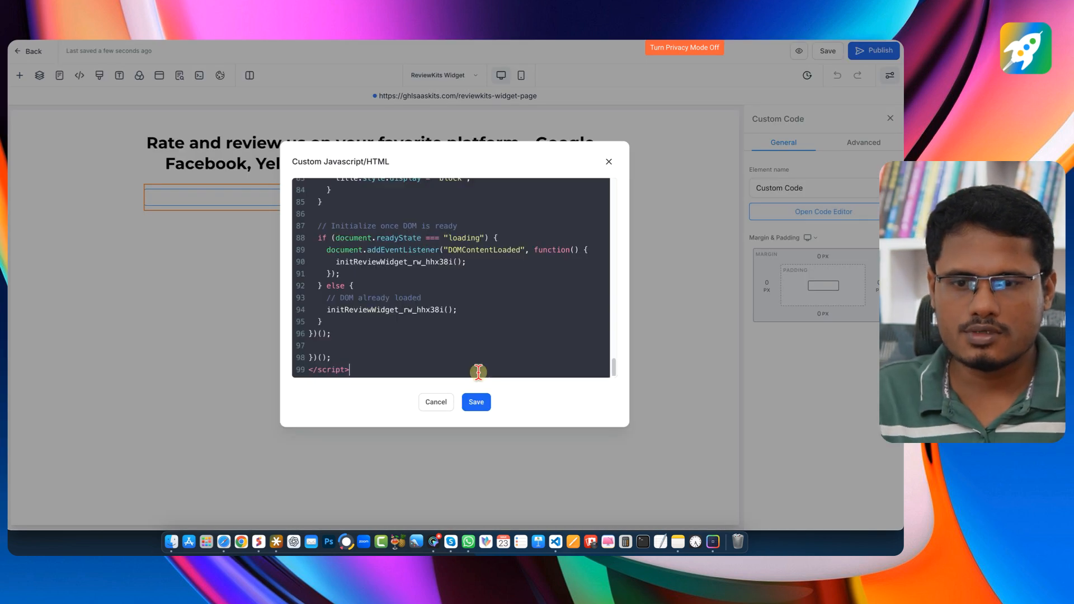
pyautogui.click(477, 402)
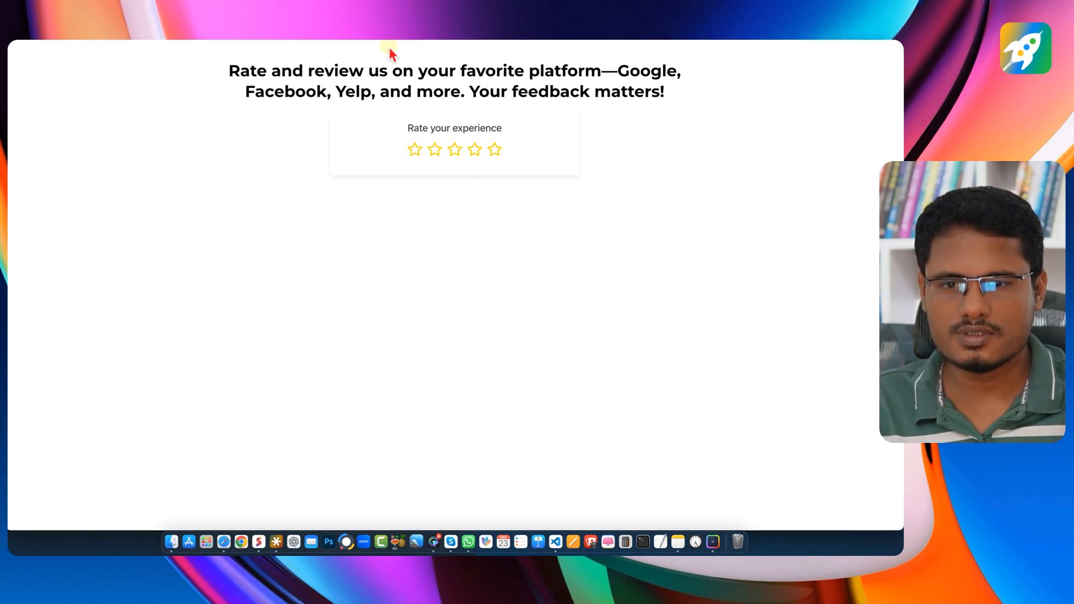
# Step: Reload the live page and test the widget with both the recommend and don't recommend answers, resetting it after each
pyautogui.press('super+r')
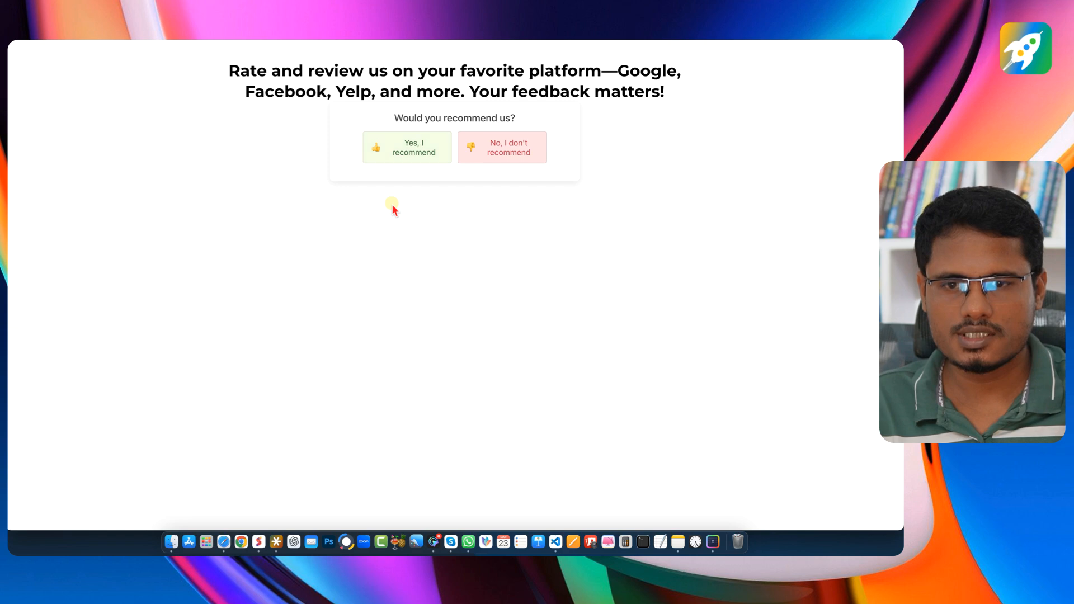
pyautogui.click(415, 150)
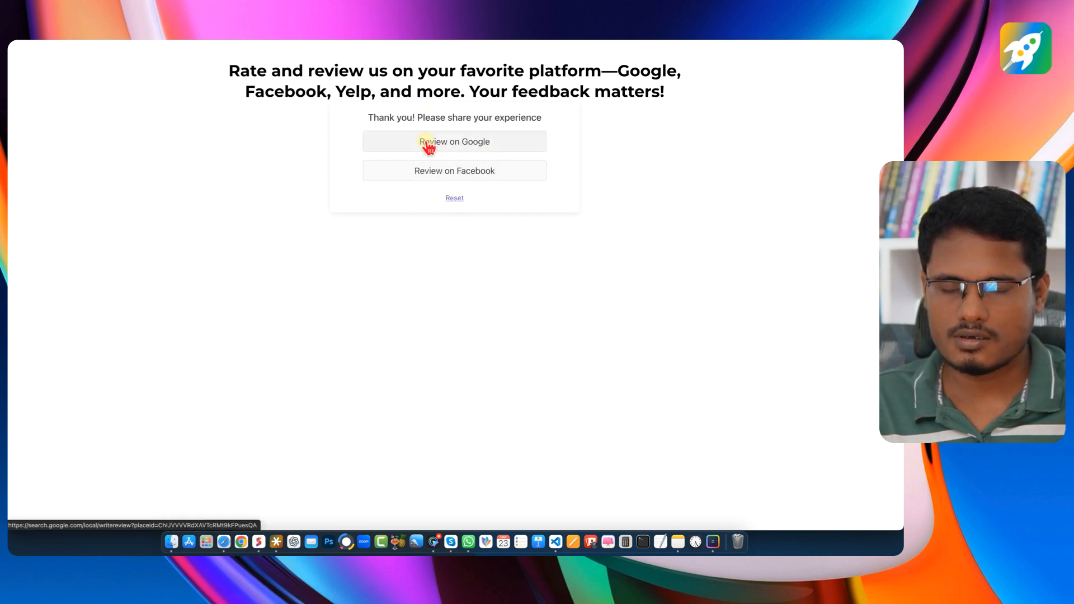
pyautogui.click(454, 198)
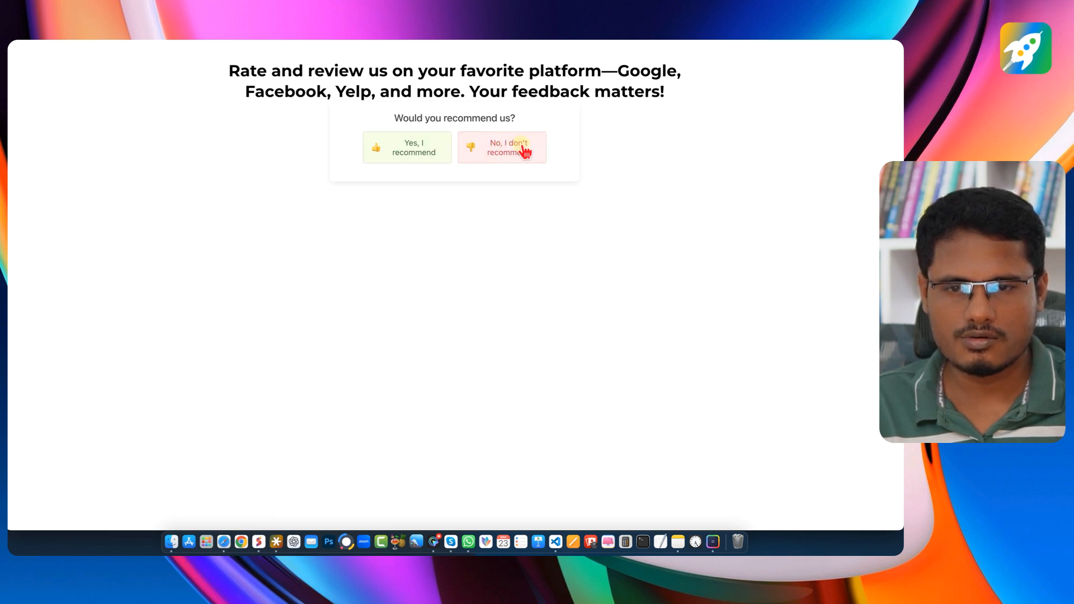
pyautogui.click(525, 150)
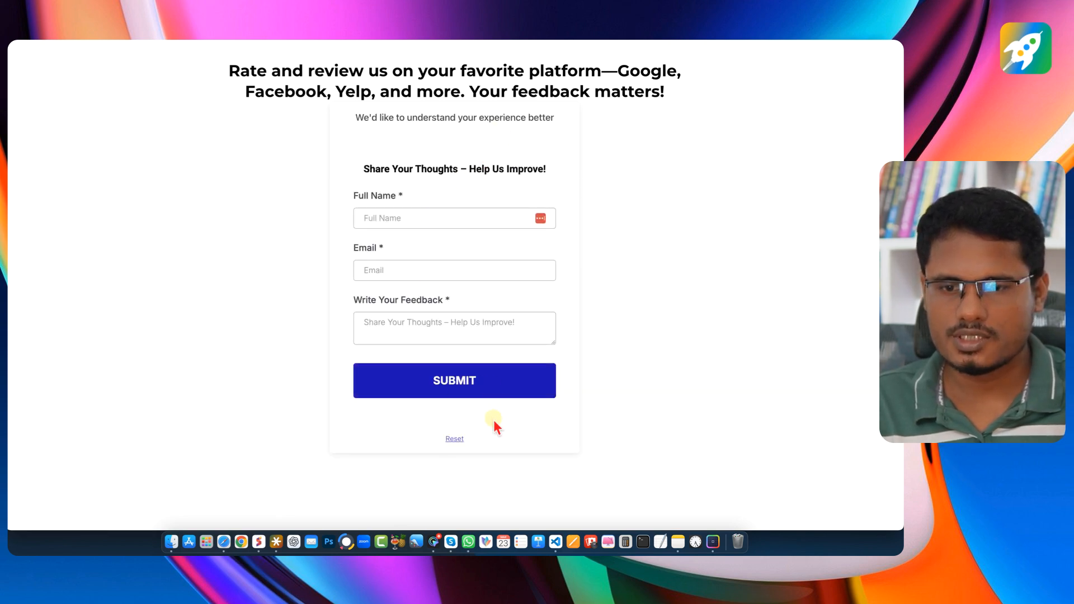
pyautogui.click(456, 440)
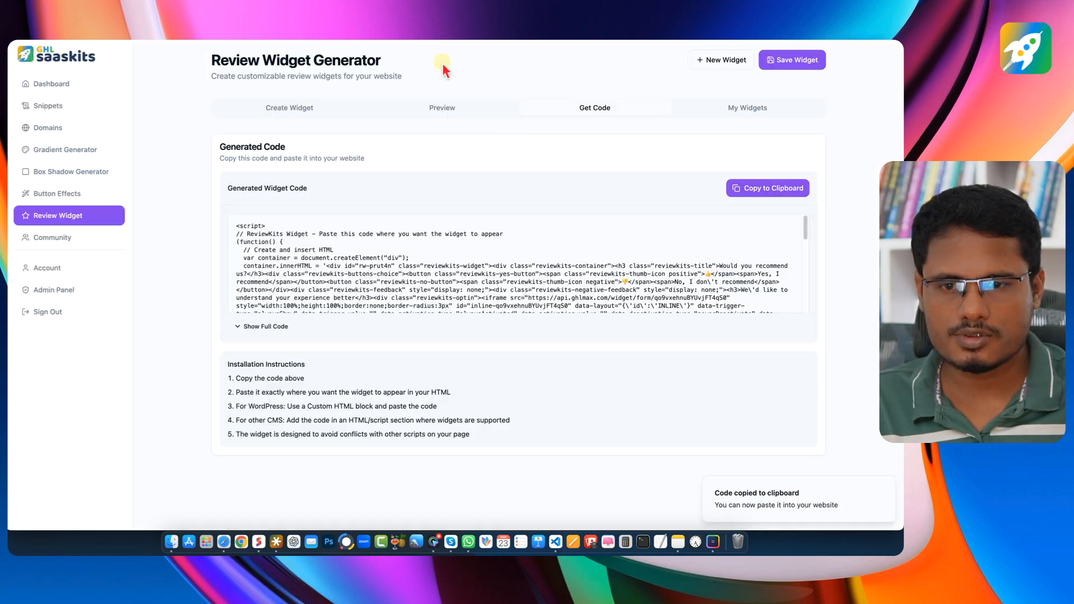
# Step: Return to the widget's configuration and set its style to Floating Button (Fixed position on screen) and its type to Star Rating (1-5 stars)
pyautogui.click(344, 115)
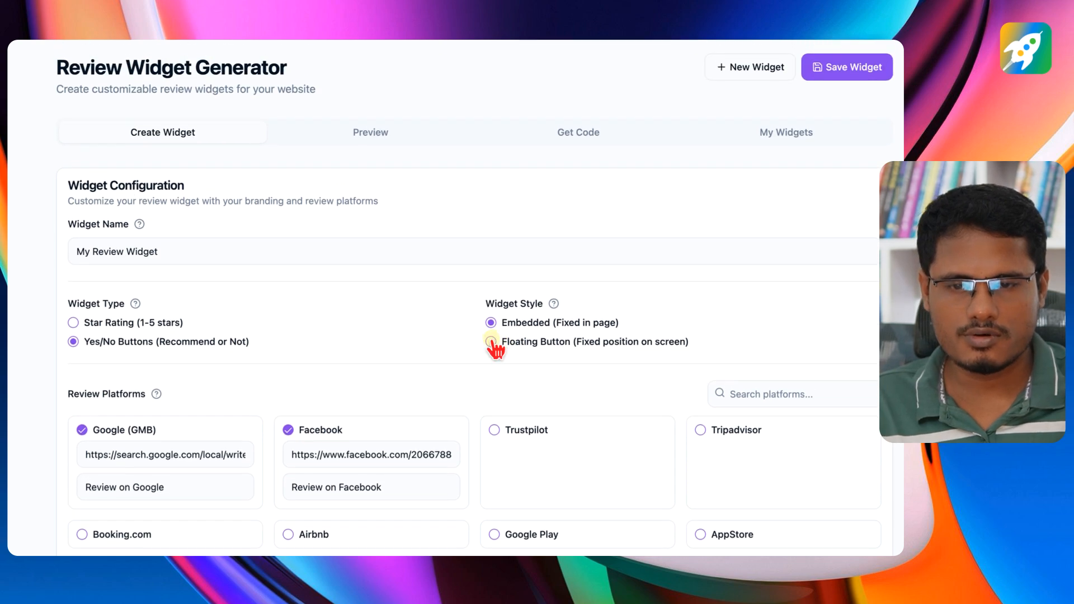
pyautogui.click(524, 268)
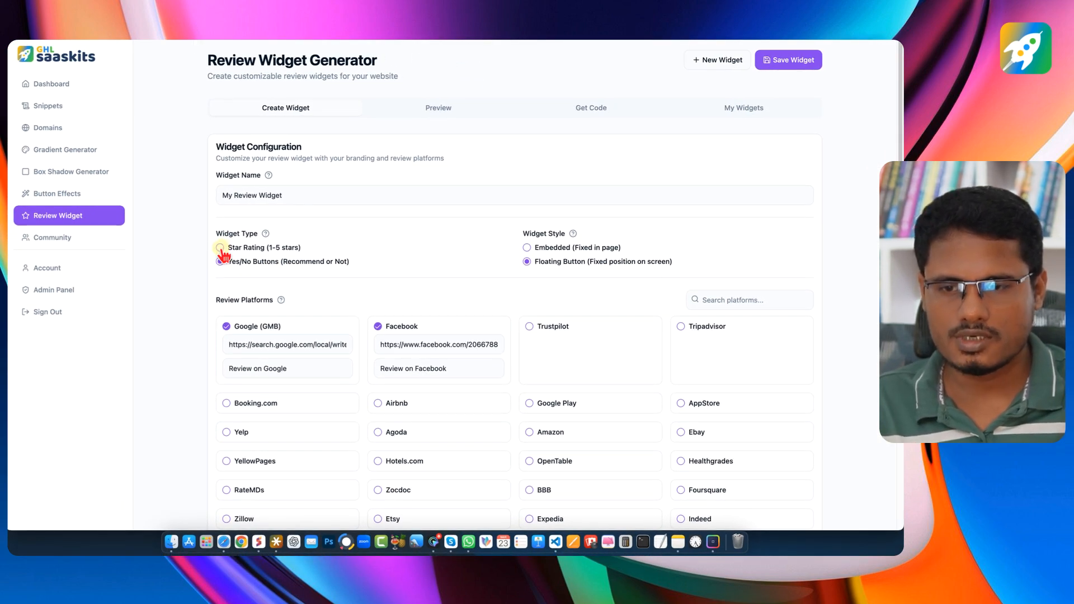
pyautogui.click(220, 249)
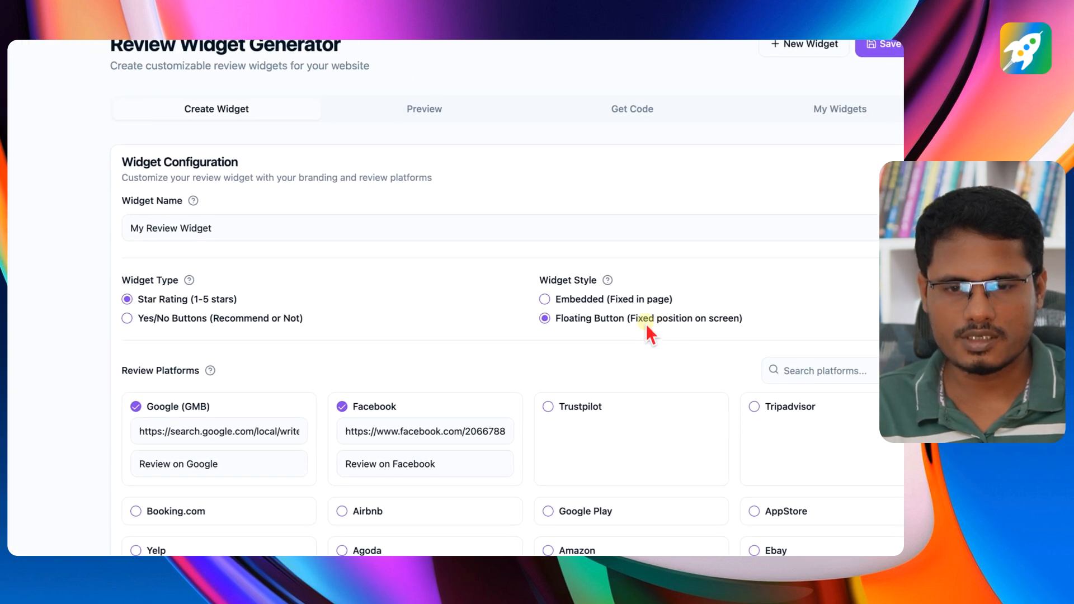
# Step: Examine the floating widget settings and the available widget positions, leaving Bottom Right selected
pyautogui.scroll(-10, 671, 330)
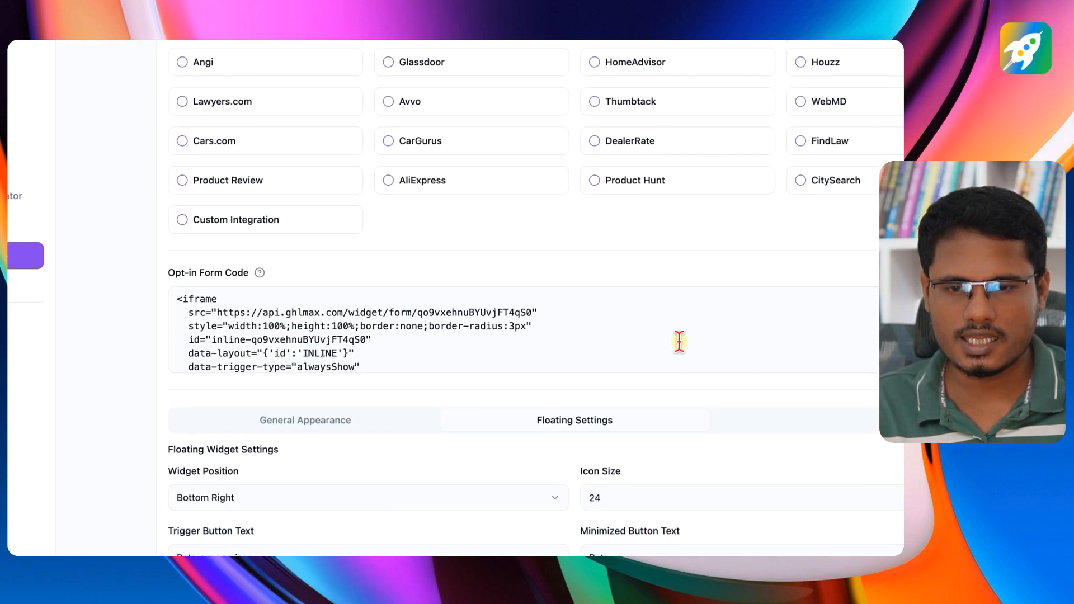
pyautogui.scroll(-5, 679, 341)
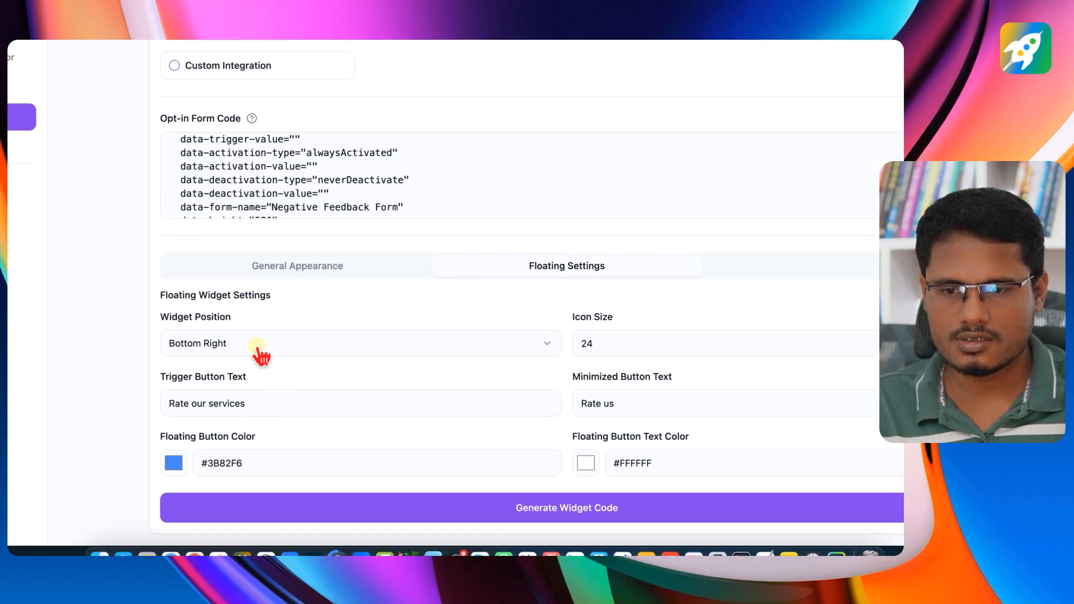
pyautogui.click(225, 446)
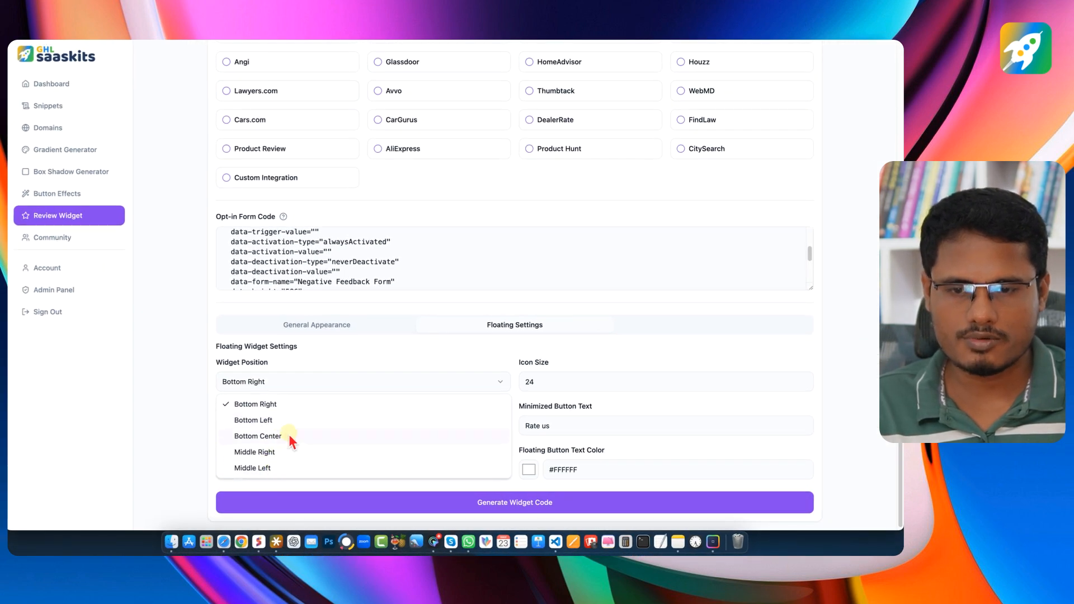
pyautogui.click(410, 335)
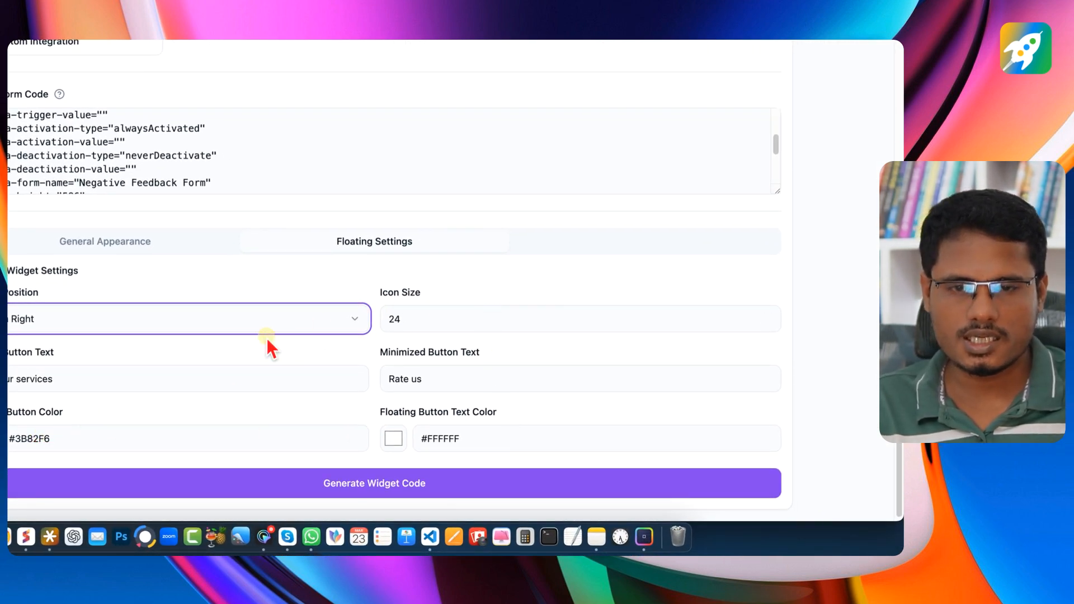
# Step: Get the generated code for the floating star rating widget and copy it to the clipboard
pyautogui.scroll(15, 403, 372)
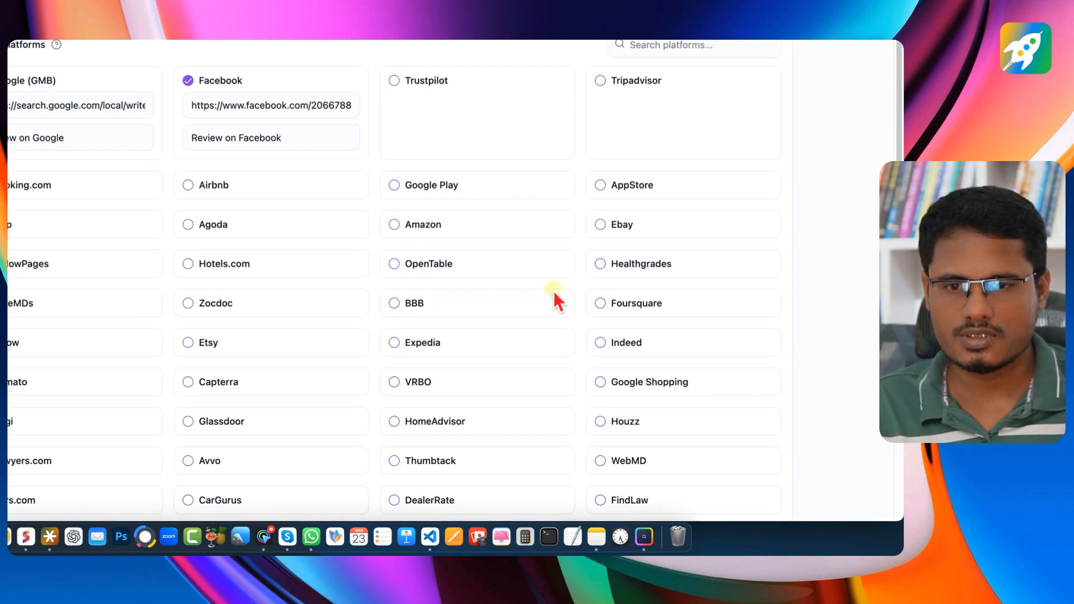
pyautogui.click(594, 120)
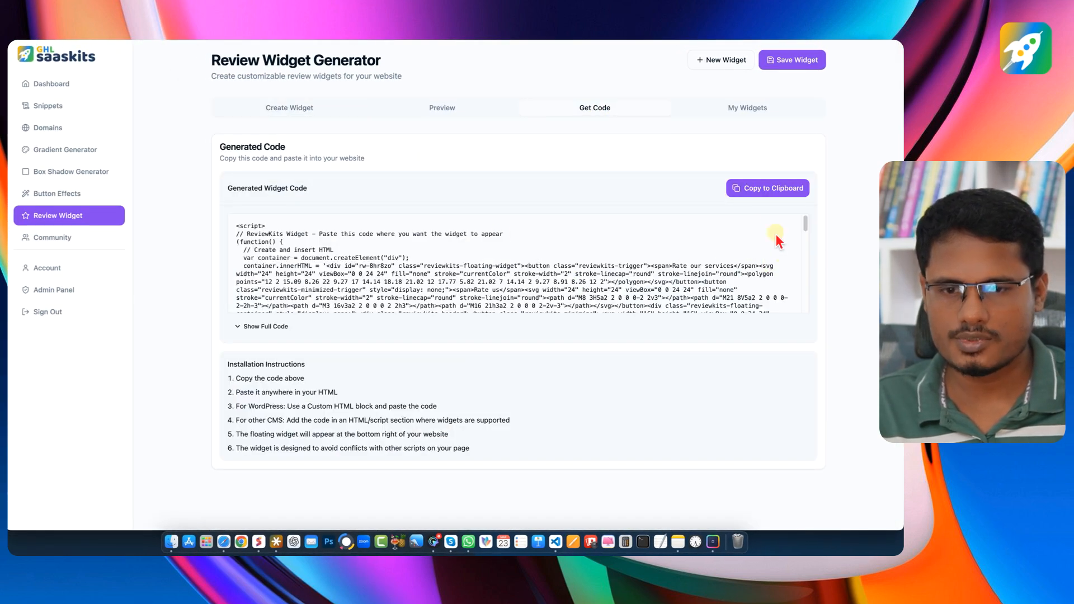
pyautogui.click(765, 190)
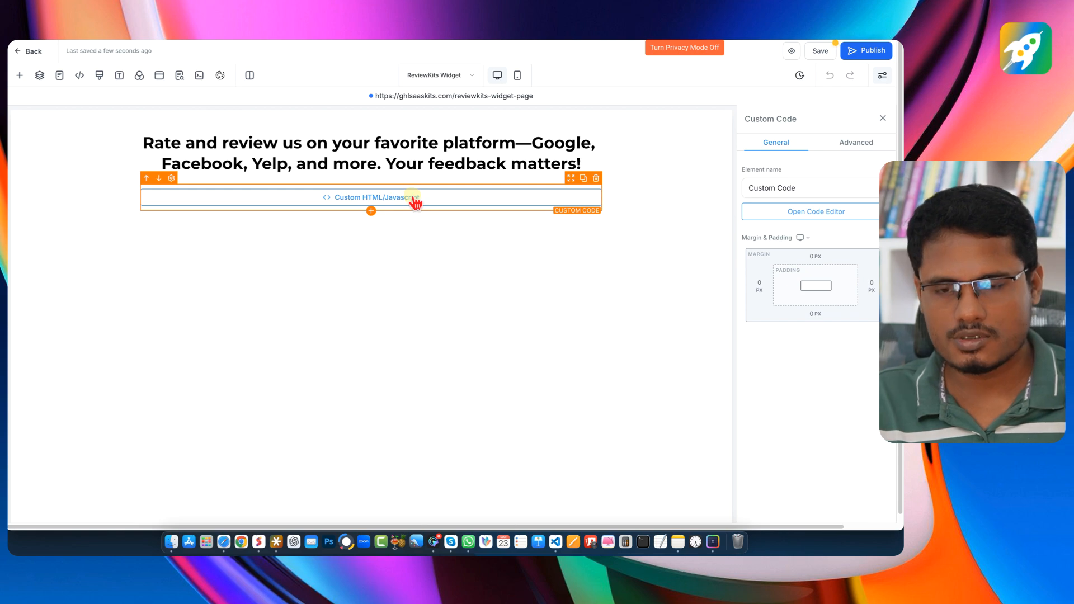
# Step: Overwrite the Yes/No code in the page's custom code element with the copied floating widget code, save it, and publish the page
pyautogui.click(781, 214)
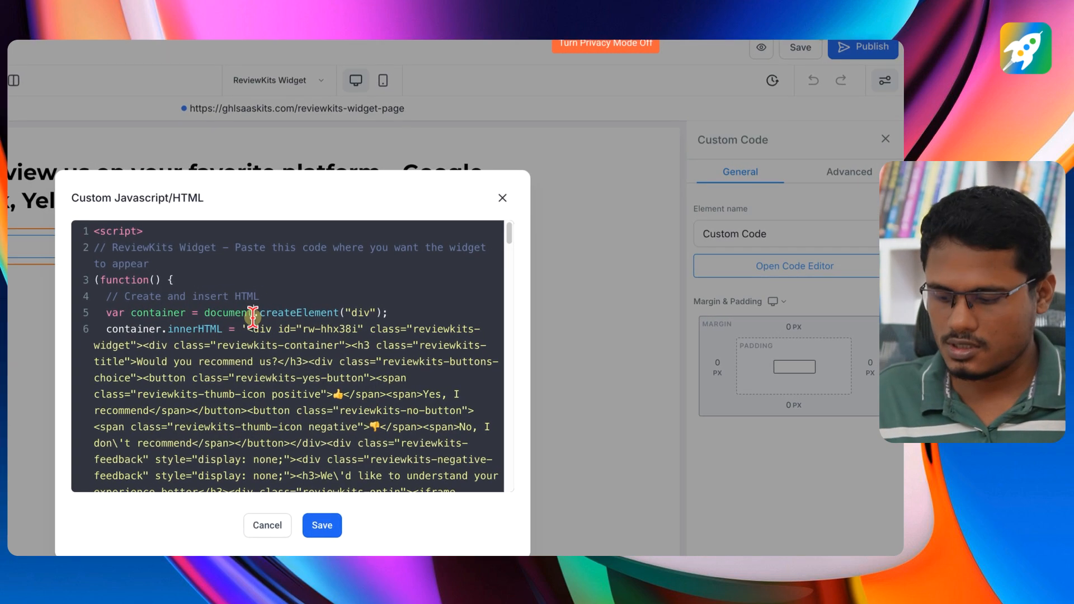
pyautogui.hotkey('ctrl', 'a')
pyautogui.hotkey('ctrl', 'v')
pyautogui.click(328, 521)
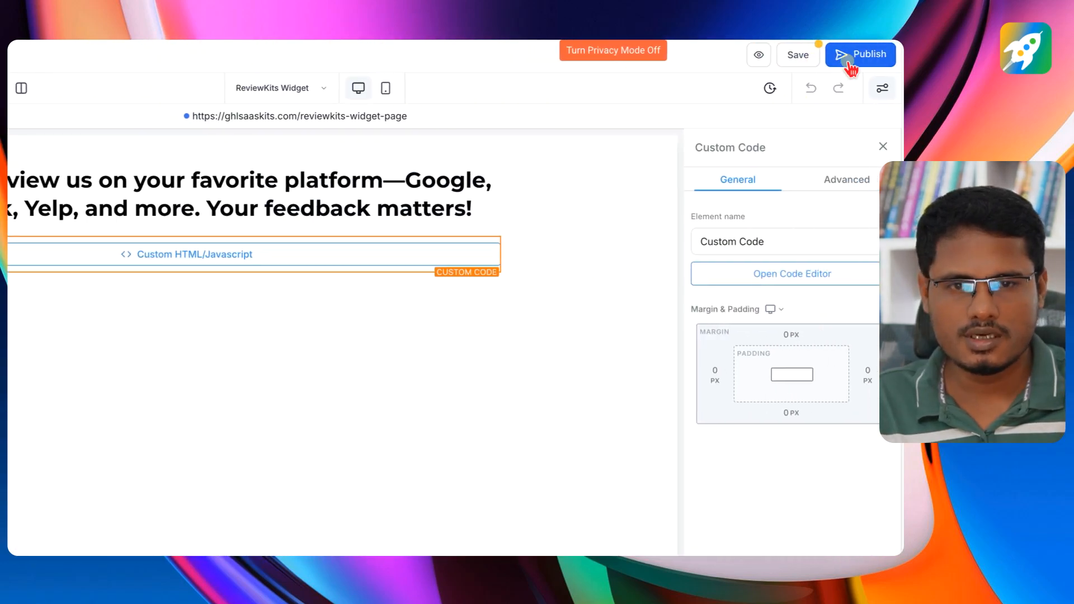
pyautogui.click(850, 63)
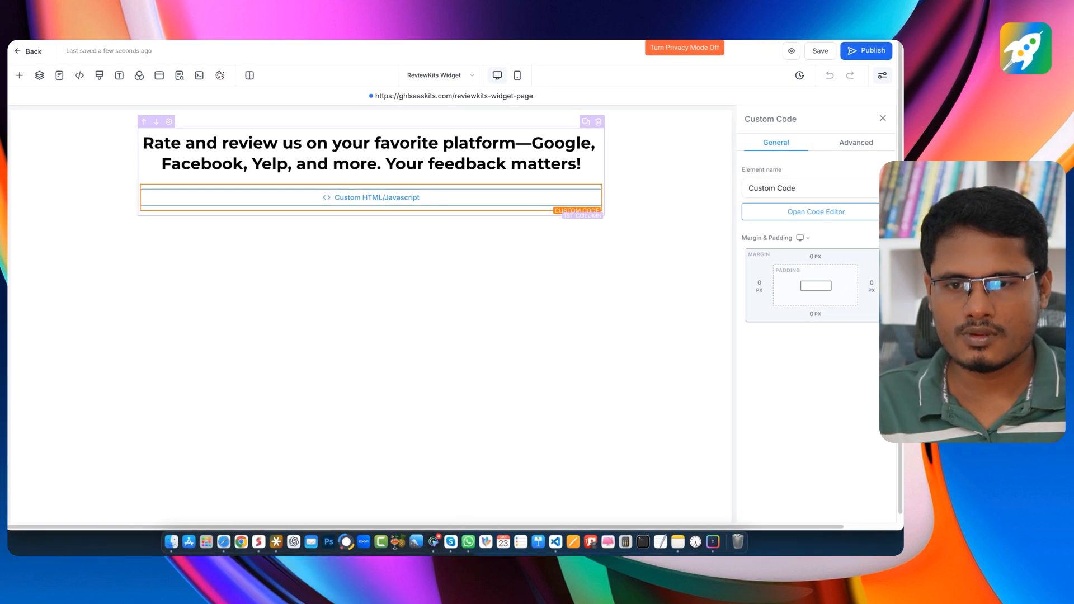
# Step: Open the live page and test the floating widget with five-star and three-star ratings, resetting it after each
pyautogui.click(443, 96)
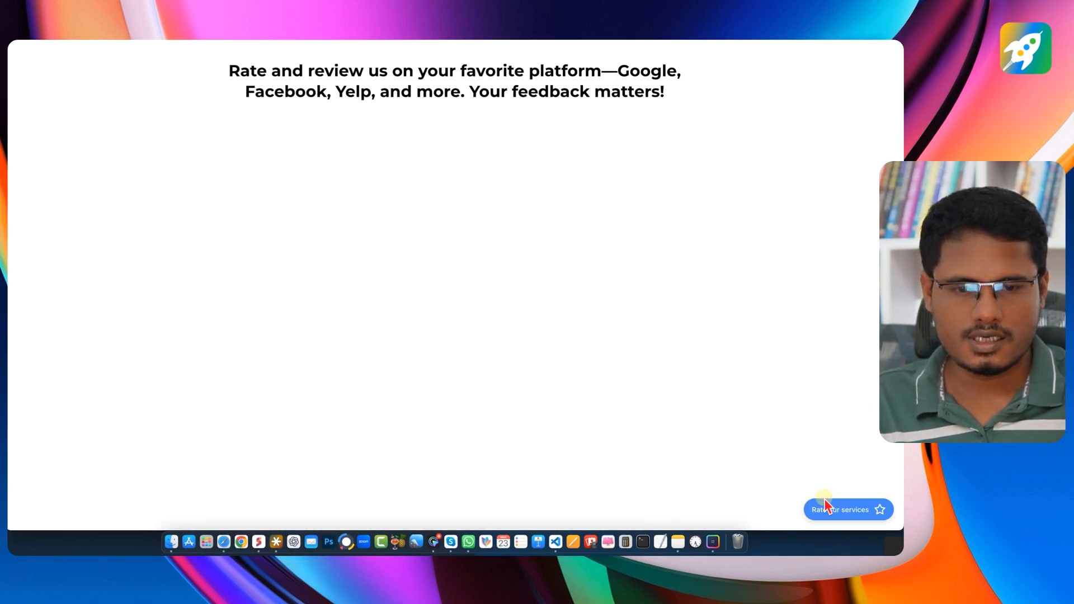
pyautogui.click(858, 511)
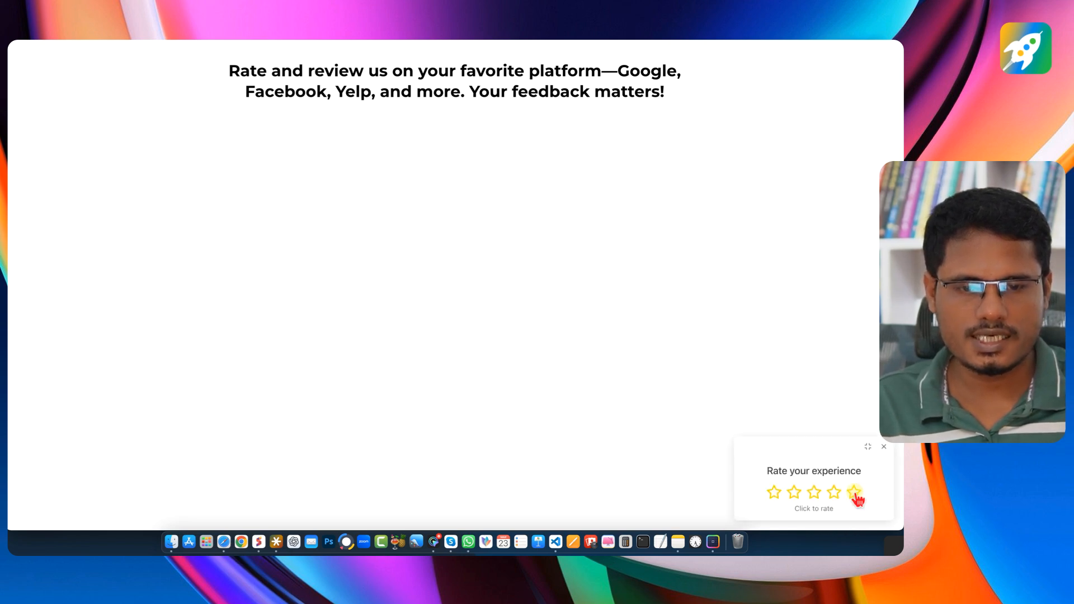
pyautogui.click(857, 497)
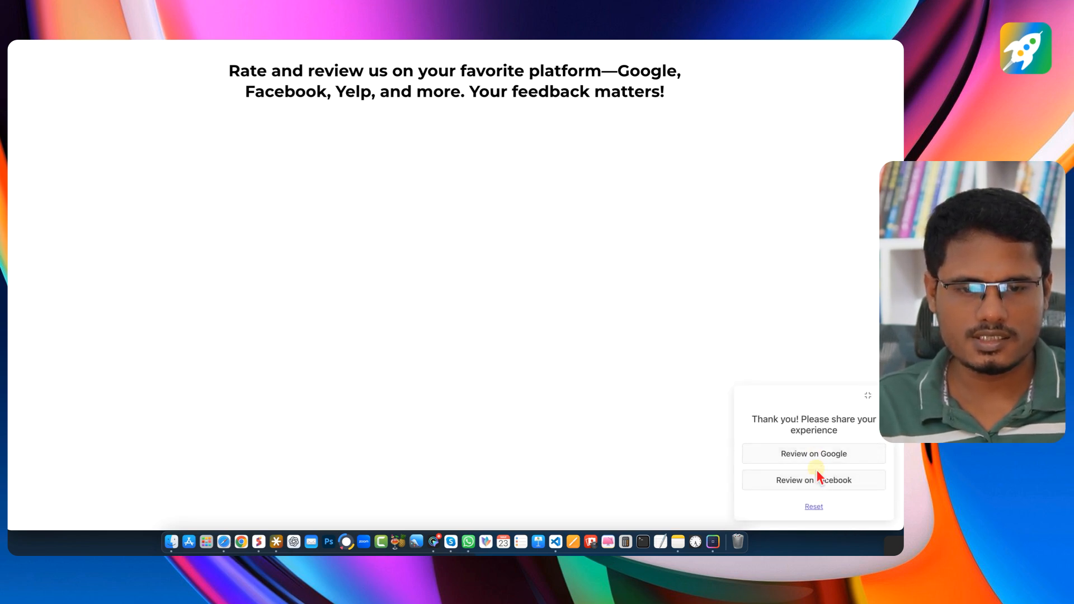
pyautogui.click(814, 507)
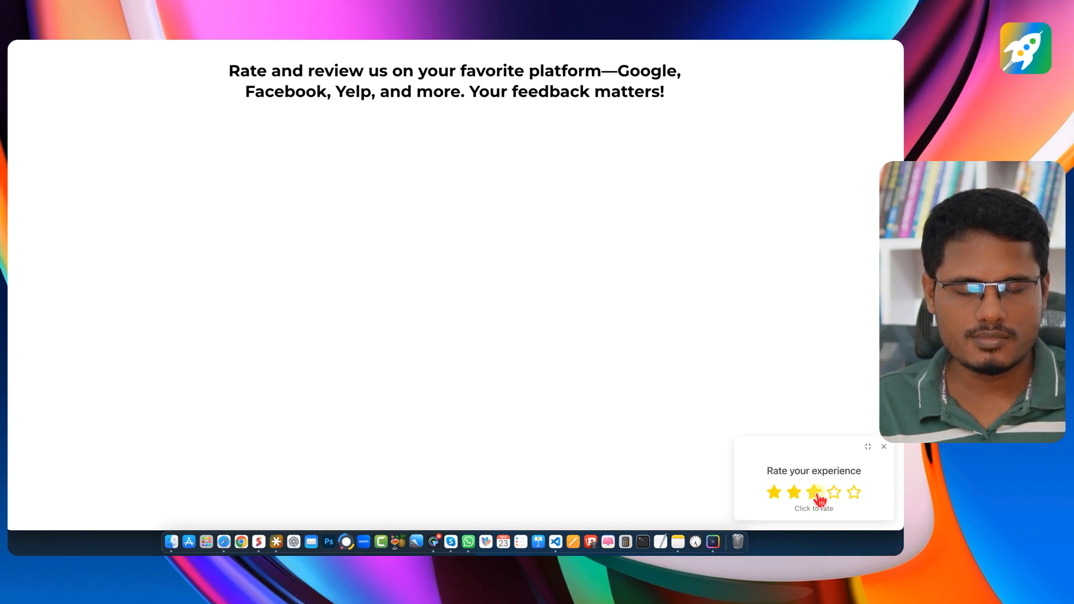
pyautogui.click(816, 494)
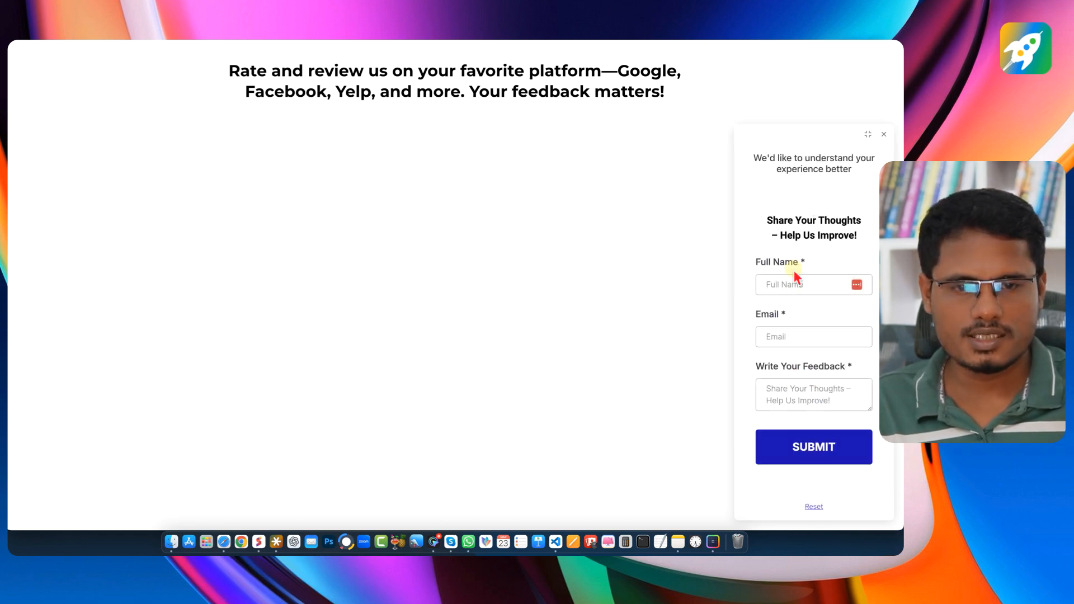
pyautogui.click(814, 507)
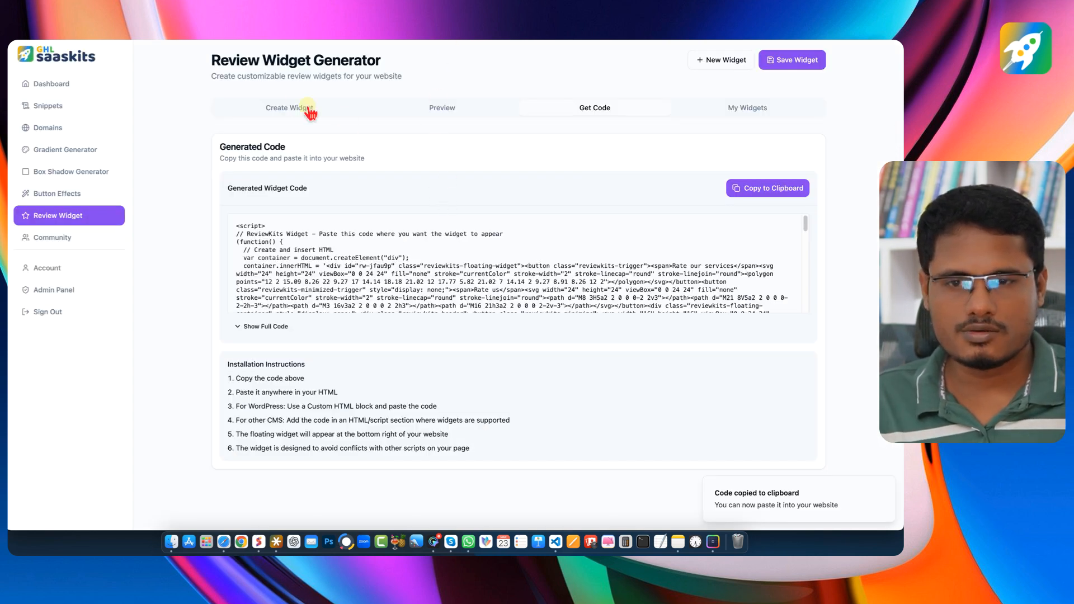
# Step: Return to the review widget's configuration and browse the free entries in the code snippets library
pyautogui.click(307, 110)
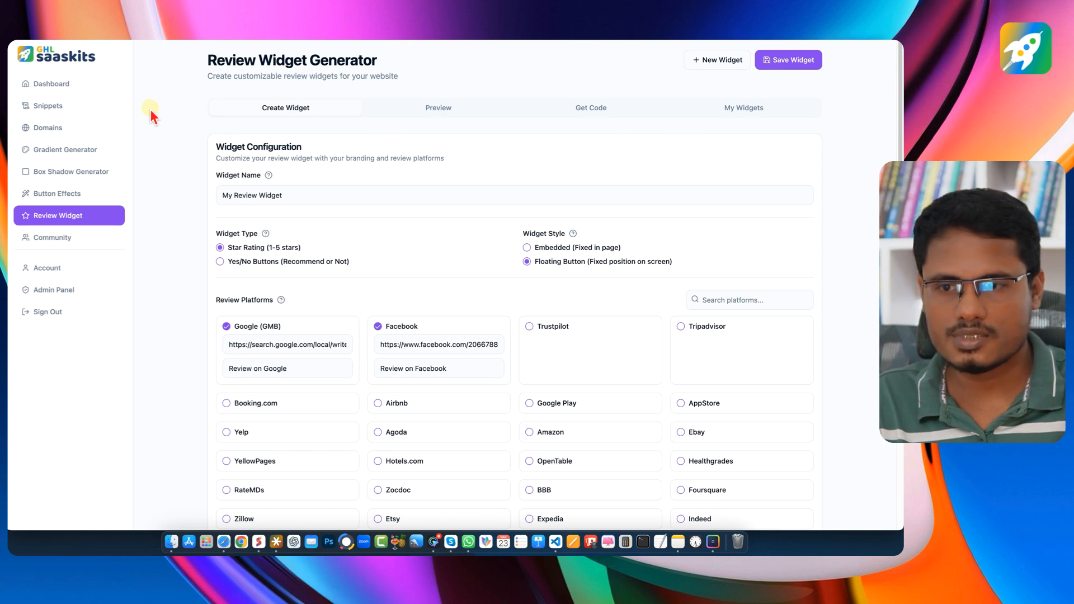
pyautogui.click(62, 107)
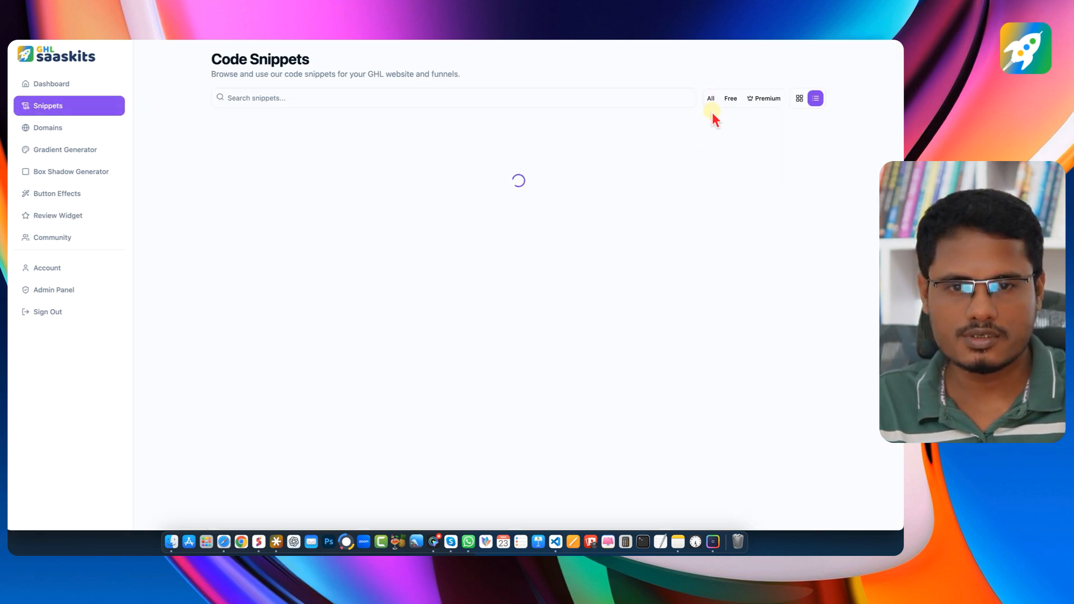
pyautogui.click(728, 99)
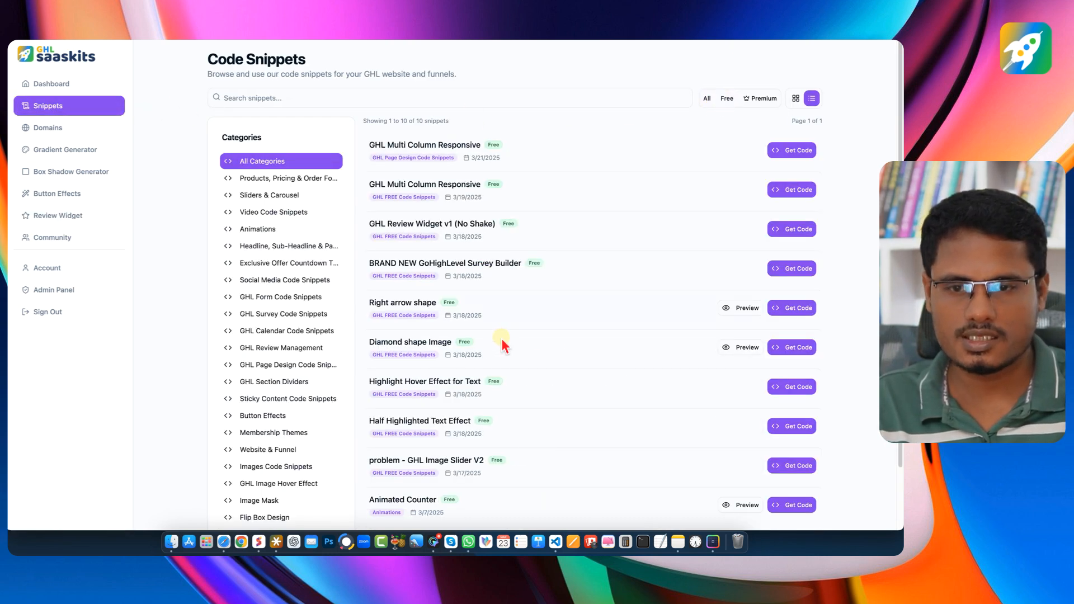
pyautogui.scroll(-2, 482, 244)
pyautogui.scroll(2, 491, 280)
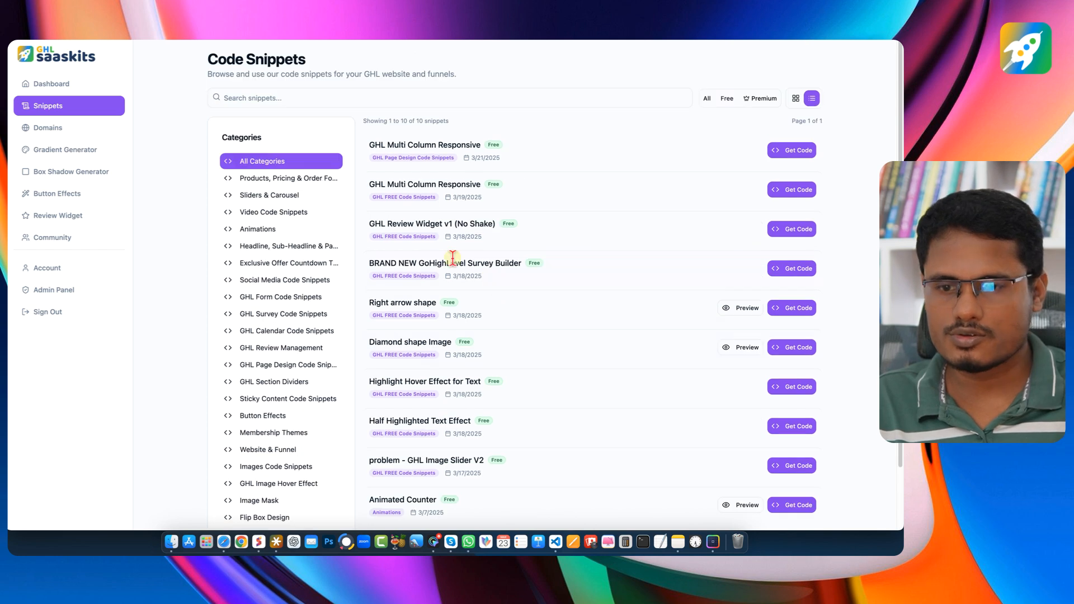
# Step: Examine the background, text and color gradient options in the Gradient Generator, including the color gradient's generated CSS
pyautogui.click(73, 149)
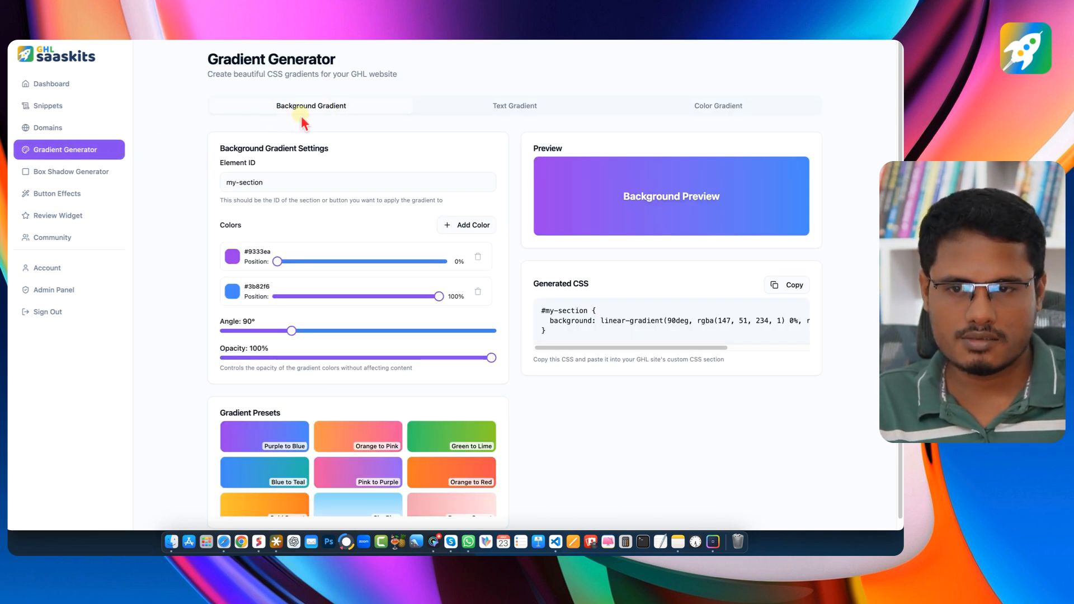
pyautogui.click(560, 106)
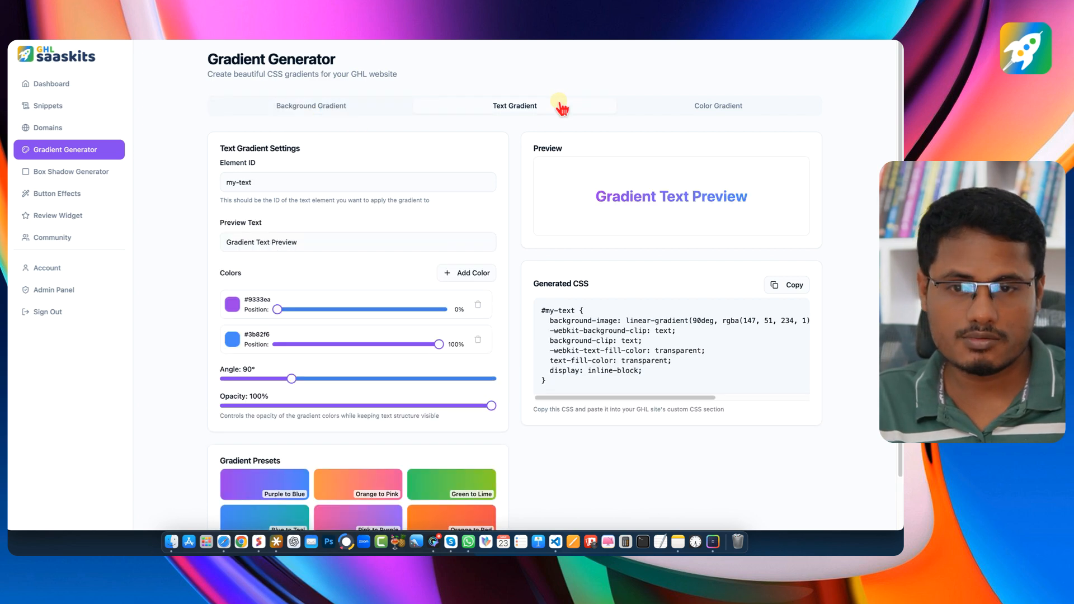
pyautogui.click(725, 106)
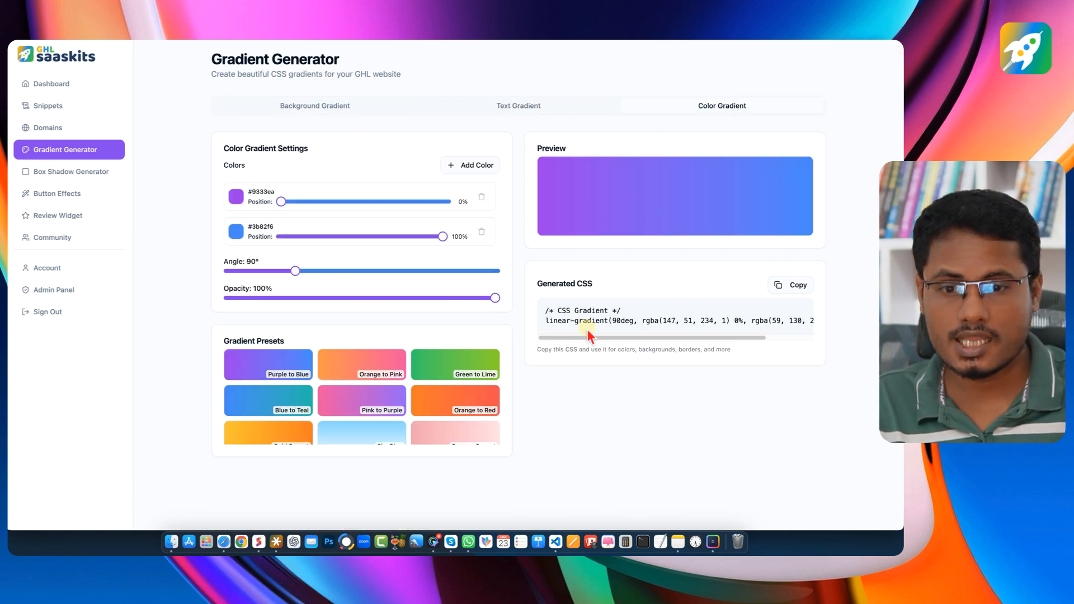
pyautogui.hscroll(5, 592, 340)
pyautogui.hscroll(-5, 558, 337)
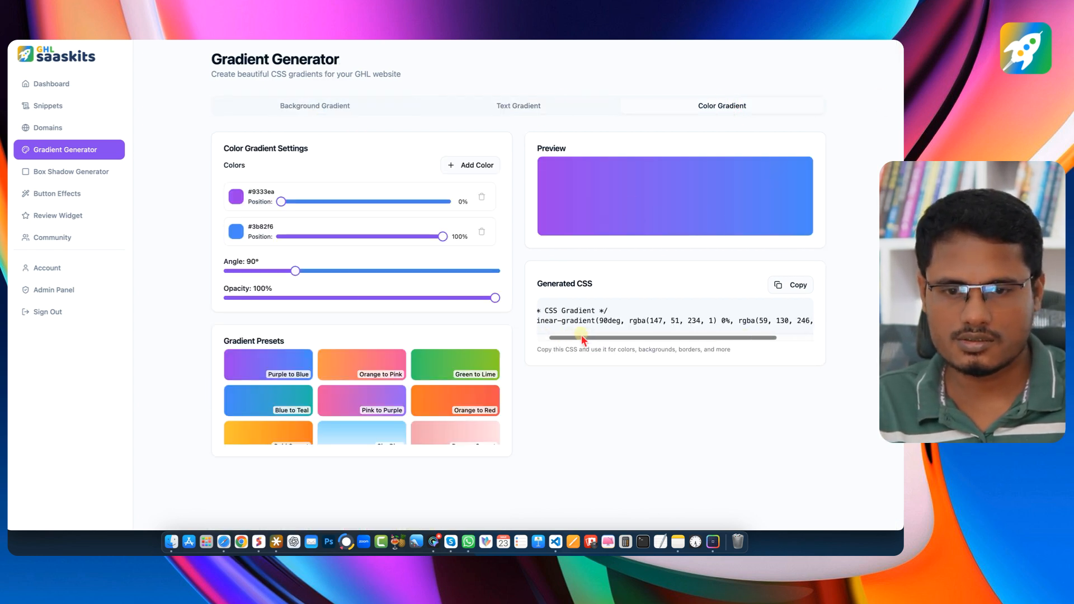
# Step: Try the Subtle Card and Medium Drop presets in the Box Shadow Generator, leaving the Large Drop preset applied
pyautogui.click(67, 172)
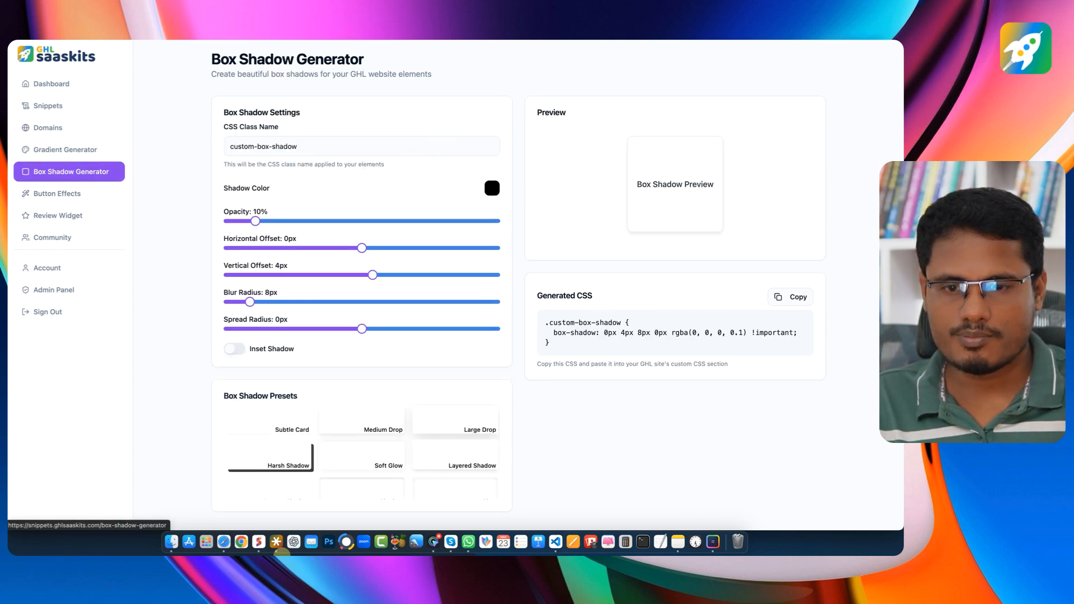
pyautogui.click(273, 429)
pyautogui.click(364, 423)
pyautogui.click(456, 421)
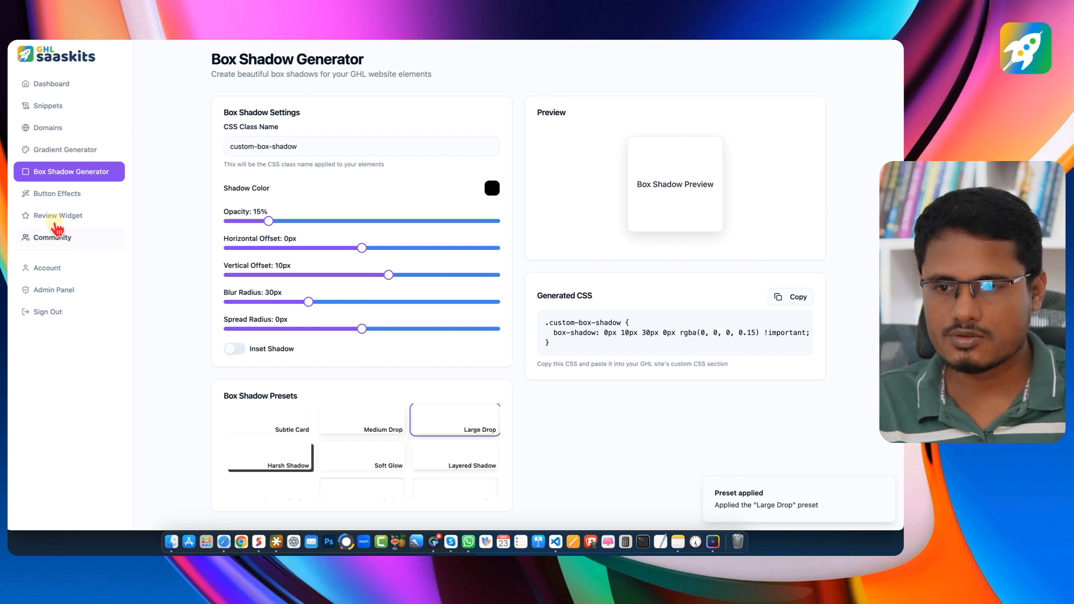
# Step: Preview the Crazy Shake effect in the Button Effects Generator, select Bounce Up, and examine its customization options
pyautogui.click(62, 203)
pyautogui.click(398, 302)
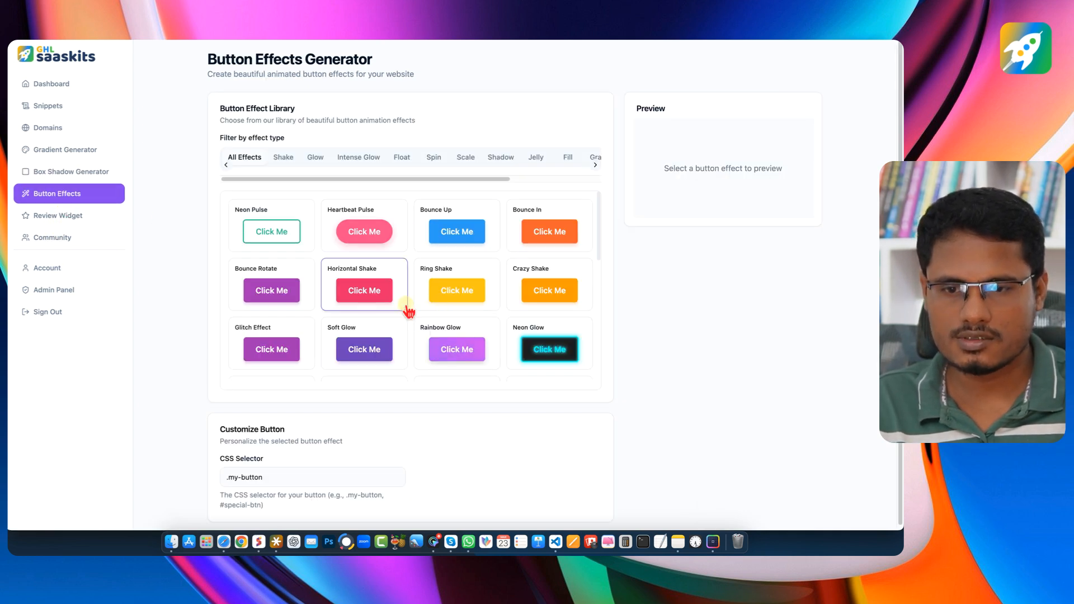
pyautogui.click(549, 231)
pyautogui.click(585, 280)
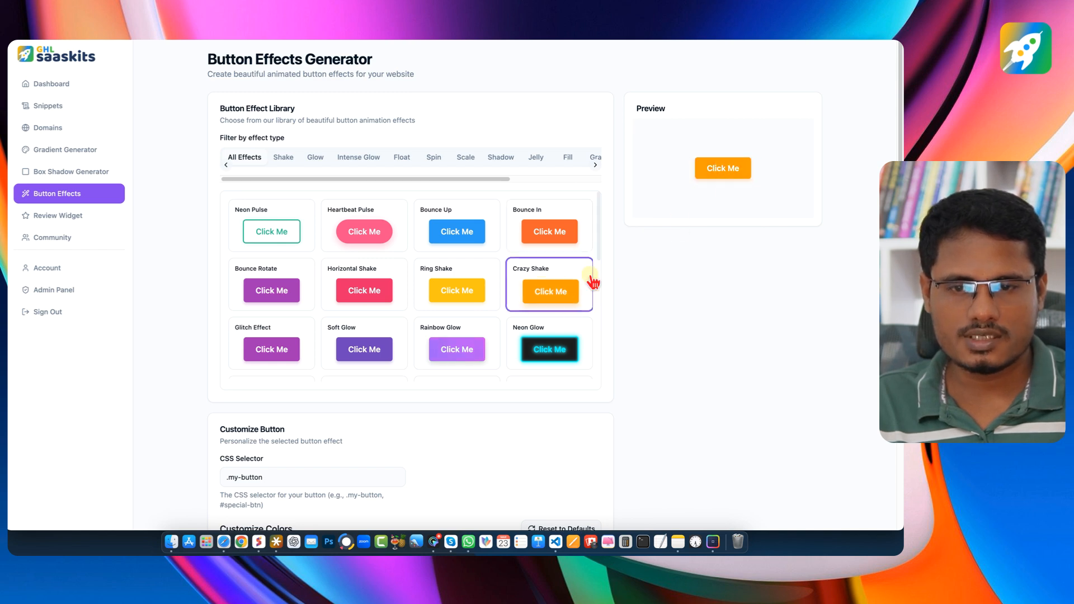
pyautogui.click(487, 221)
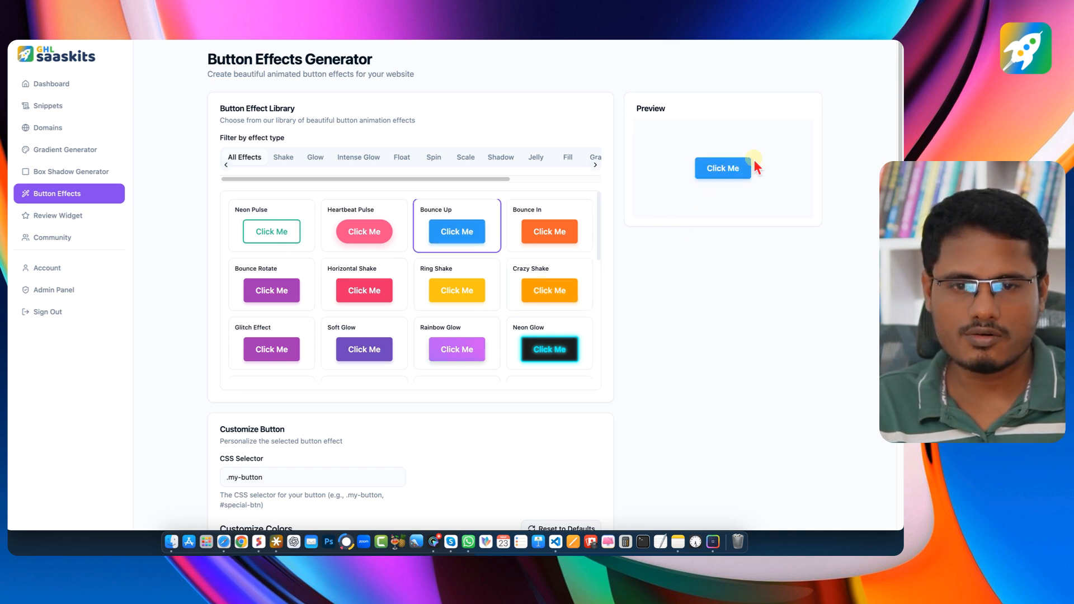
pyautogui.scroll(-5, 476, 391)
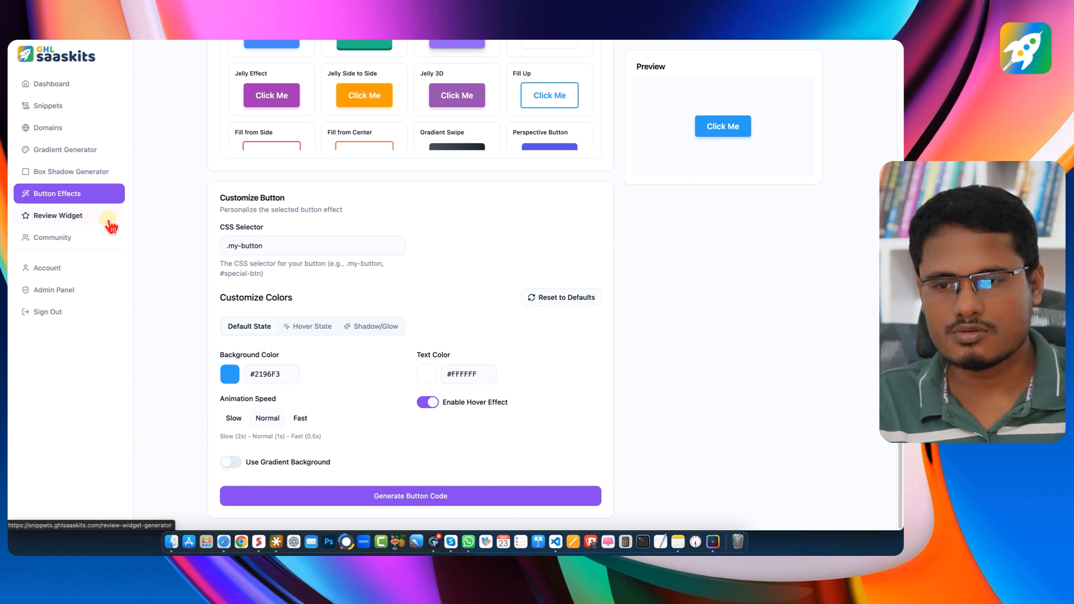
pyautogui.scroll(5, 221, 220)
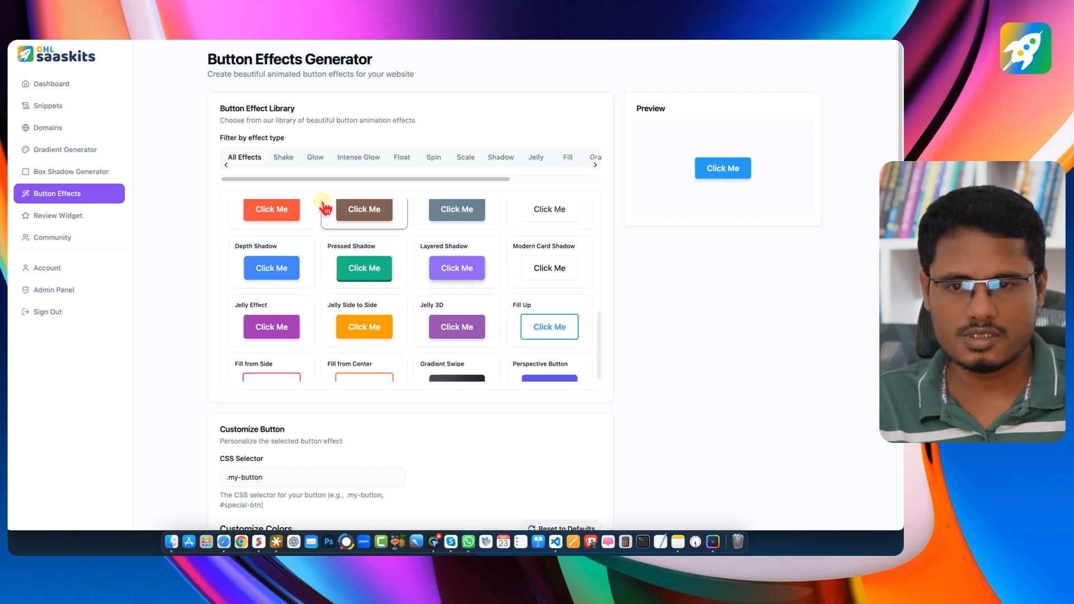